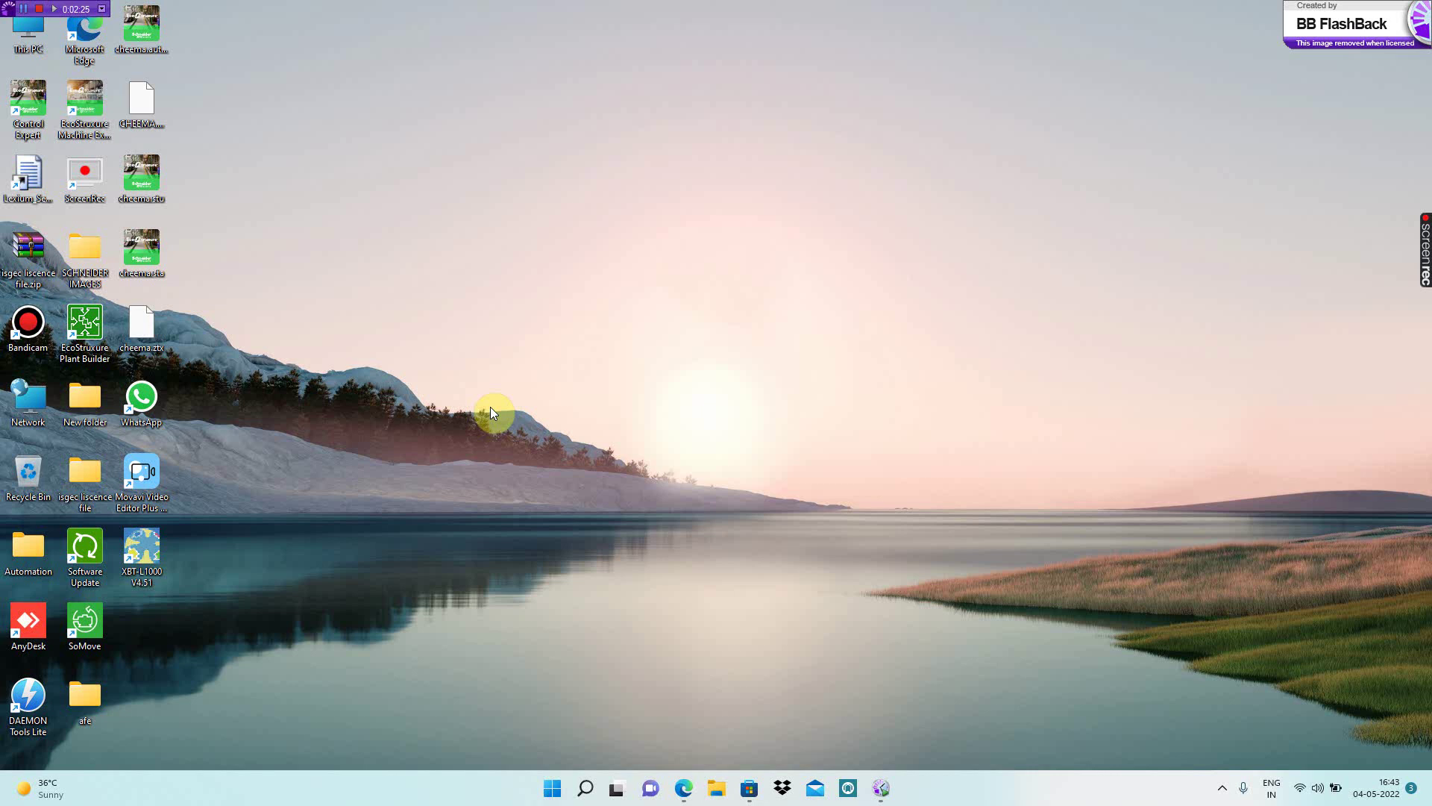
- Launch Citect Studio and widen the Projects column to show GEAPPL_START_STOP_REPORT in full
left_click(588, 785)
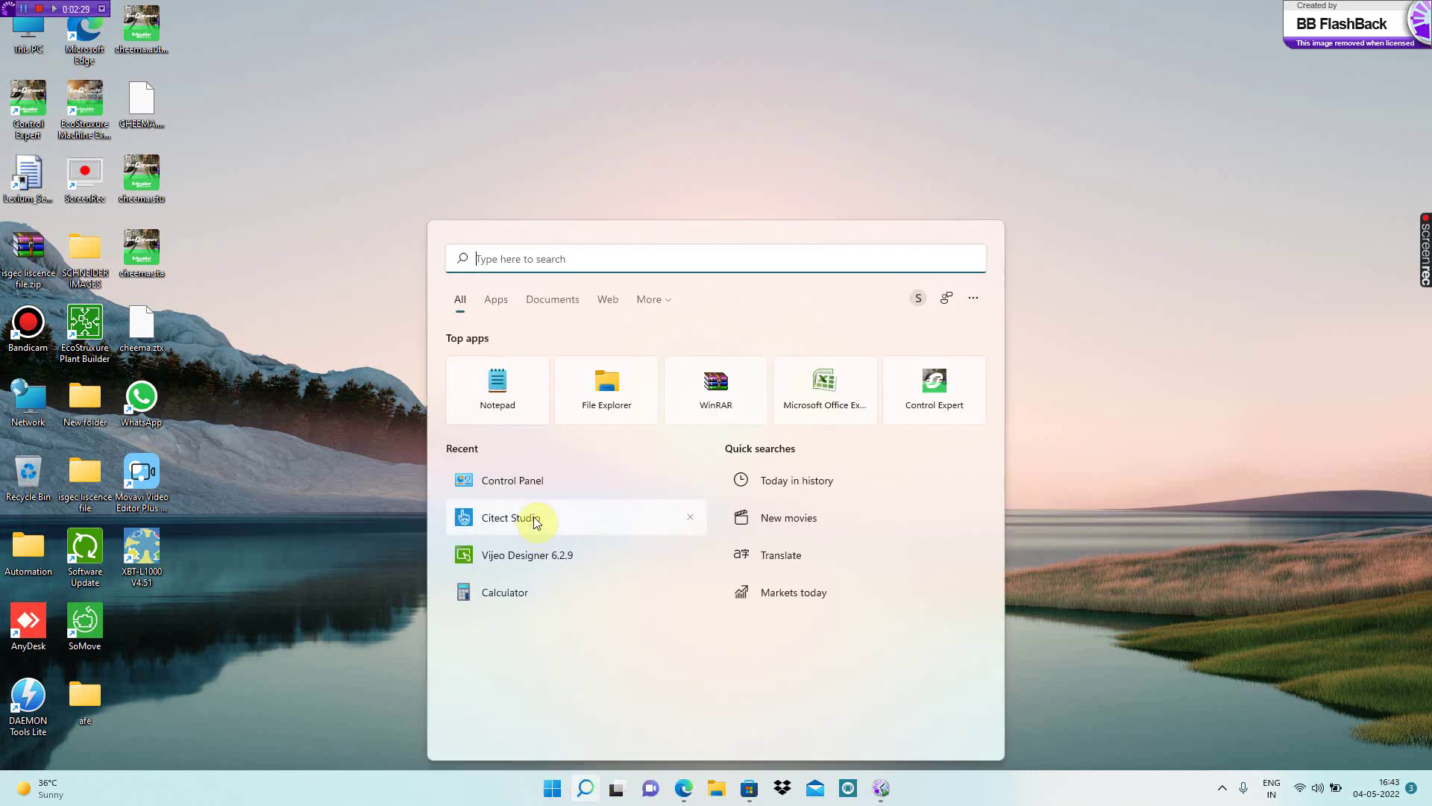
left_click(503, 523)
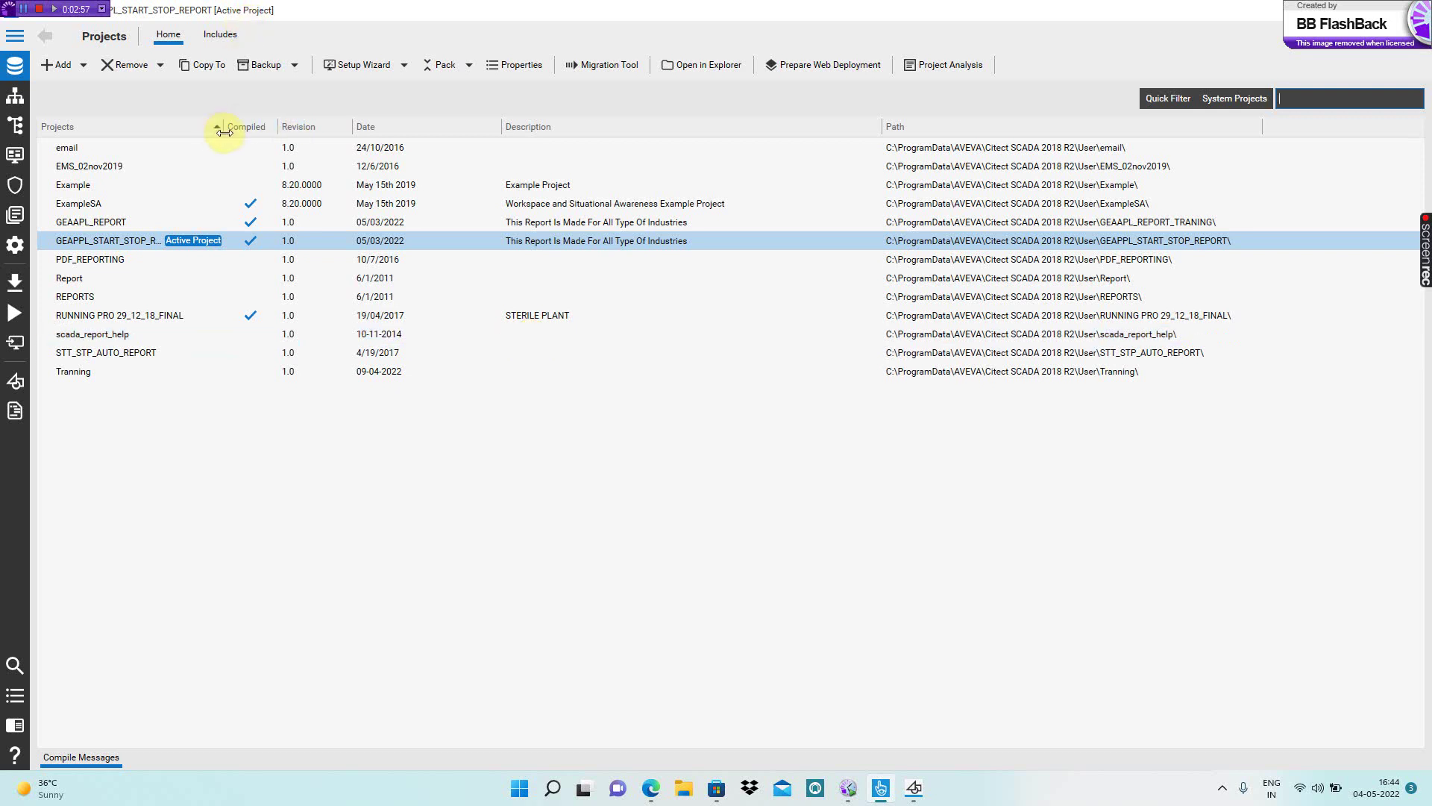
left_click_drag(225, 132, 276, 132)
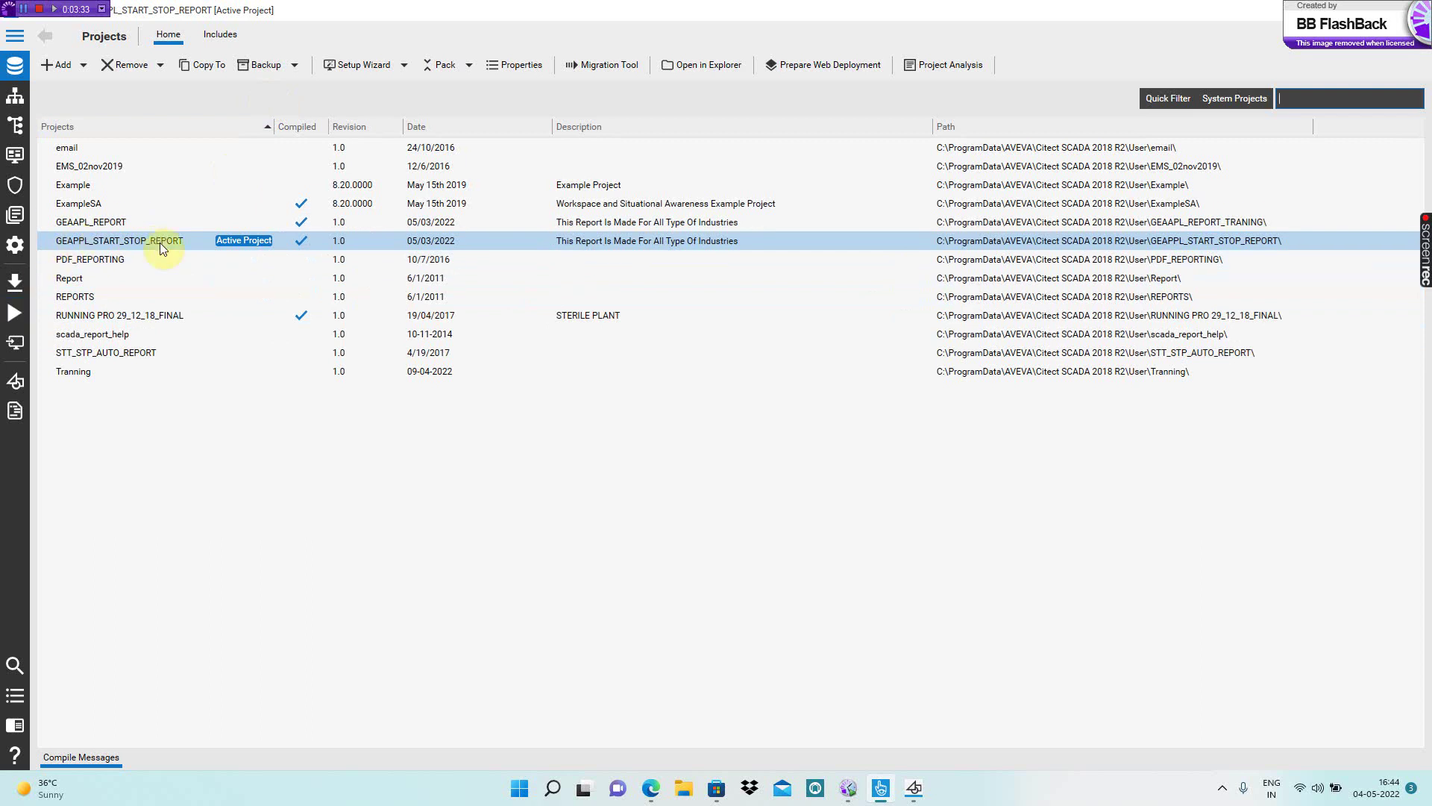
- Open the 'report' page of GEAPPL_START_STOP_REPORT in Graphics Builder and move the toolbox lower
left_click(917, 791)
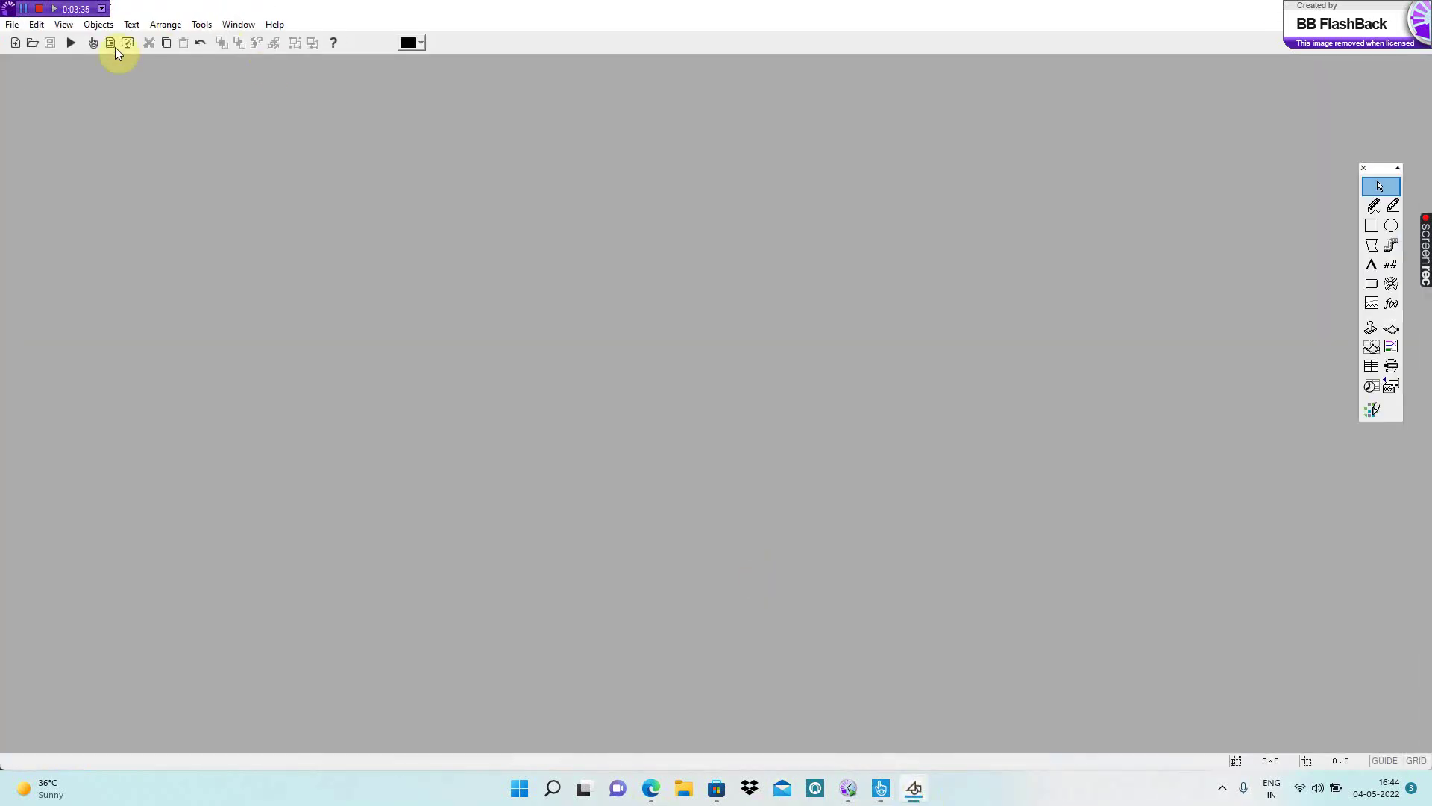
left_click(33, 43)
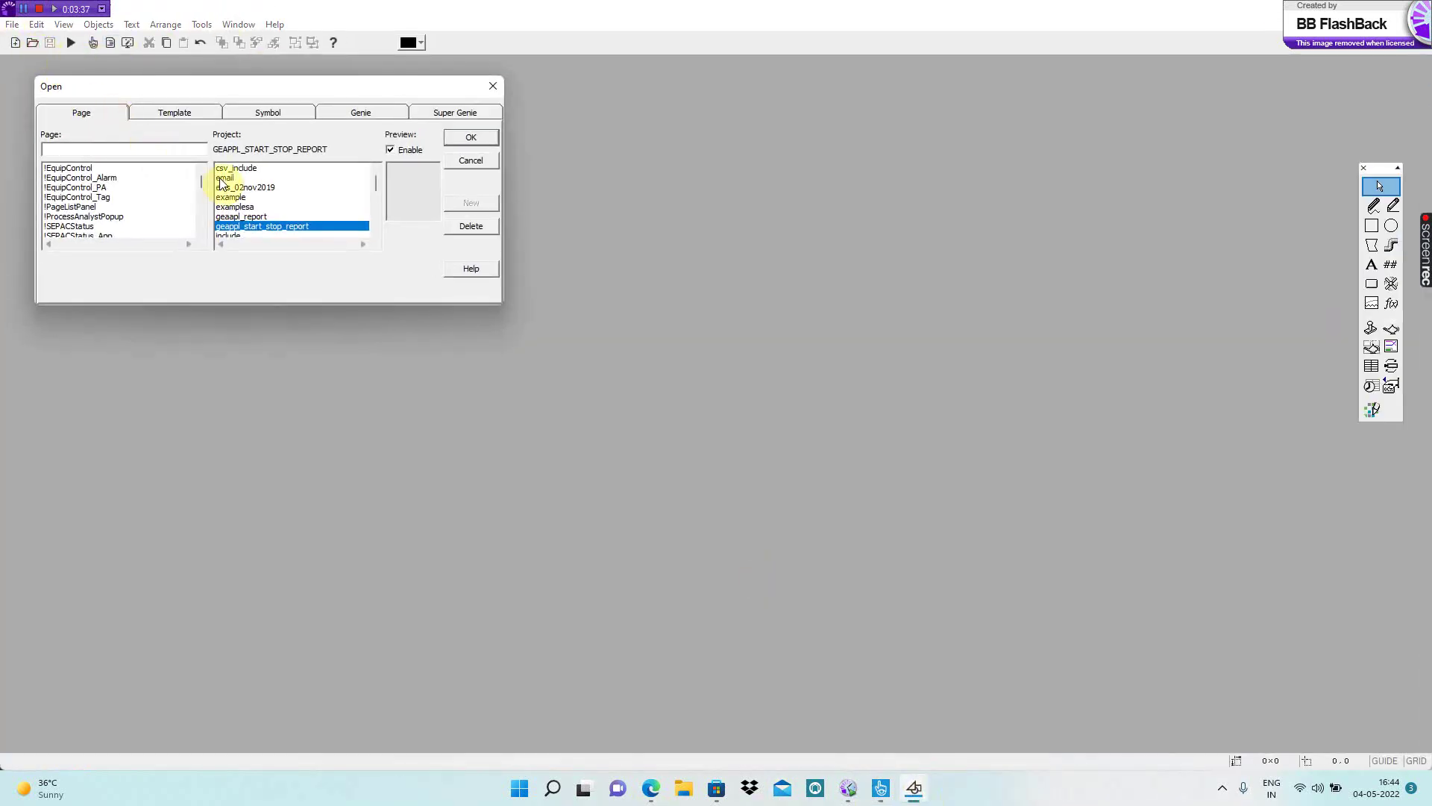
left_click_drag(203, 184, 200, 223)
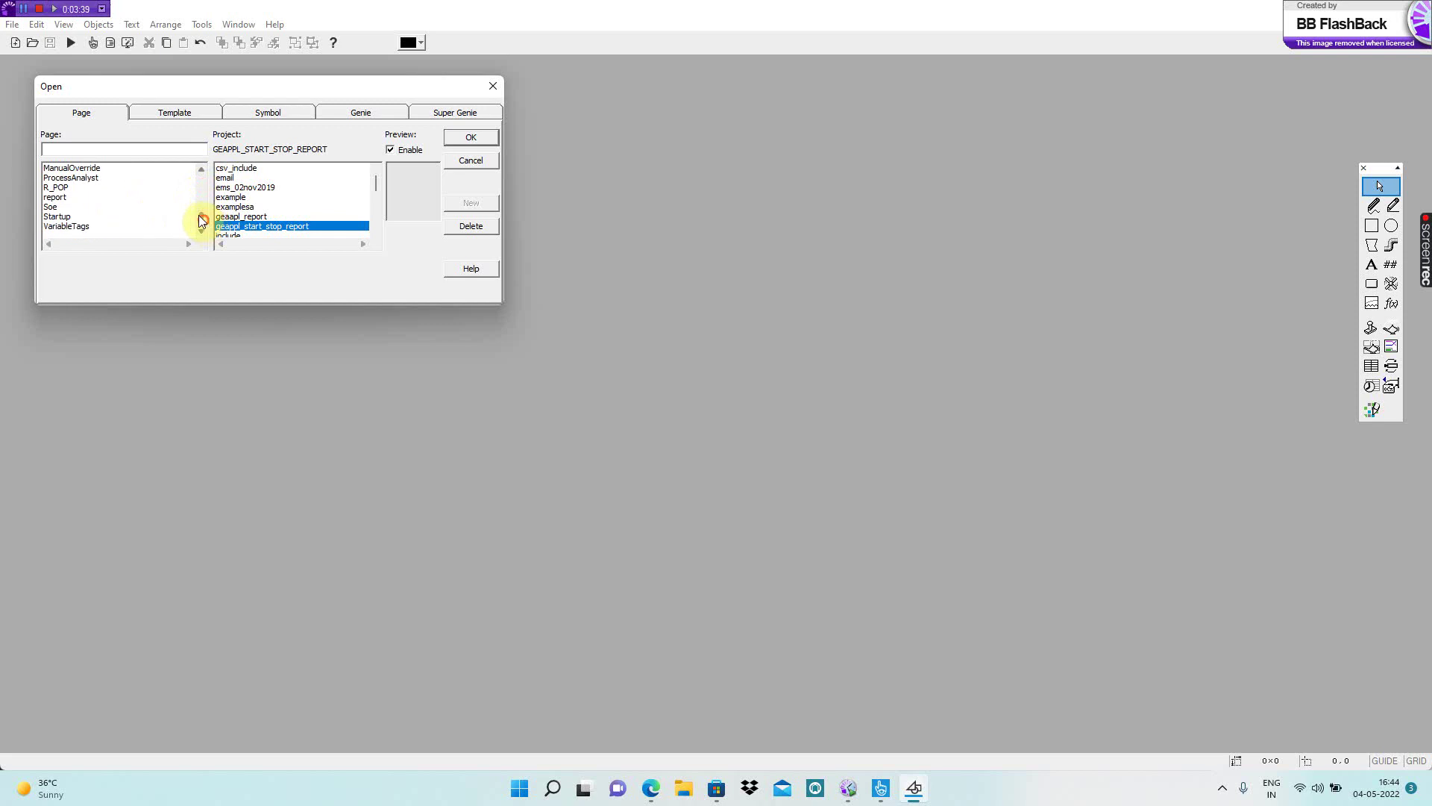
left_click(58, 208)
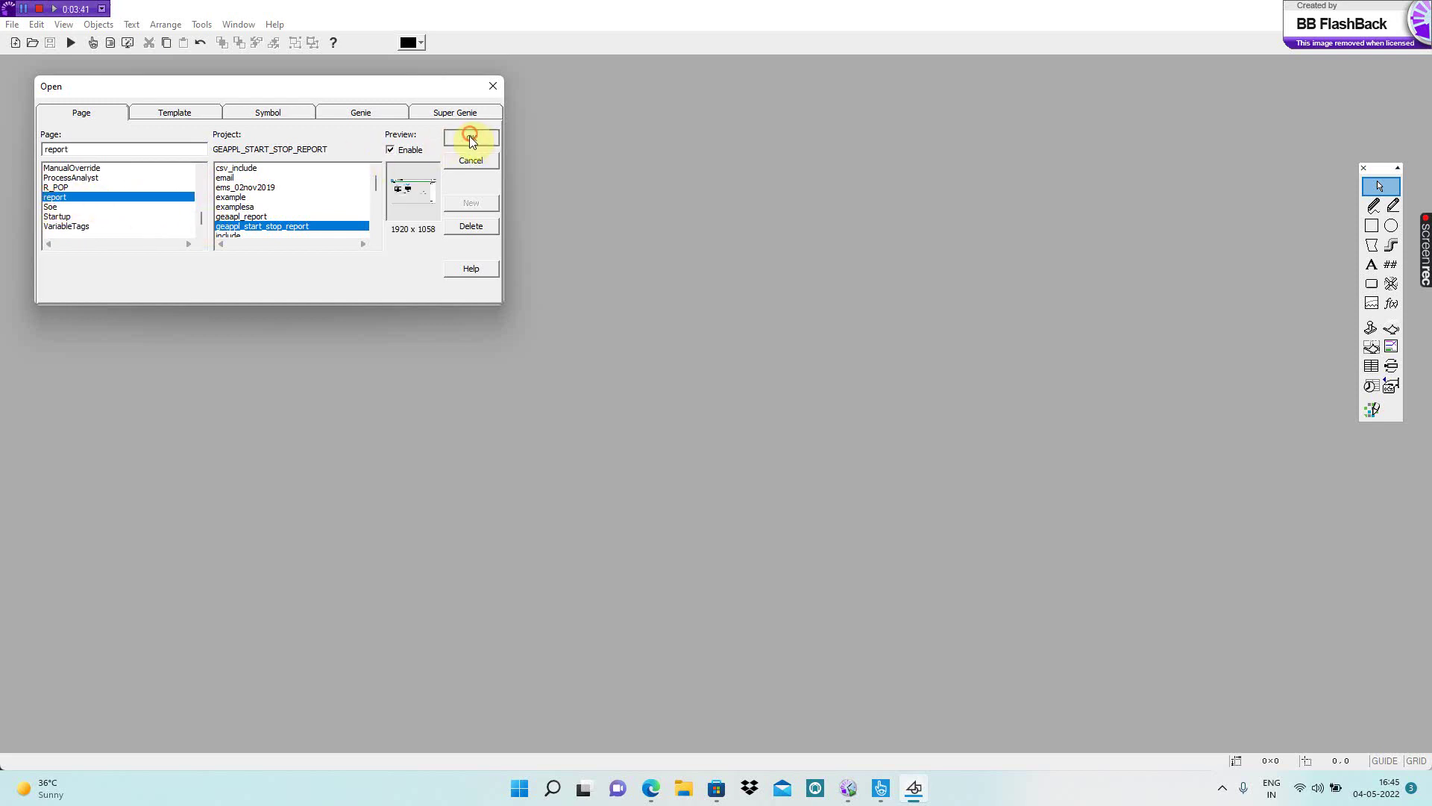
left_click(471, 137)
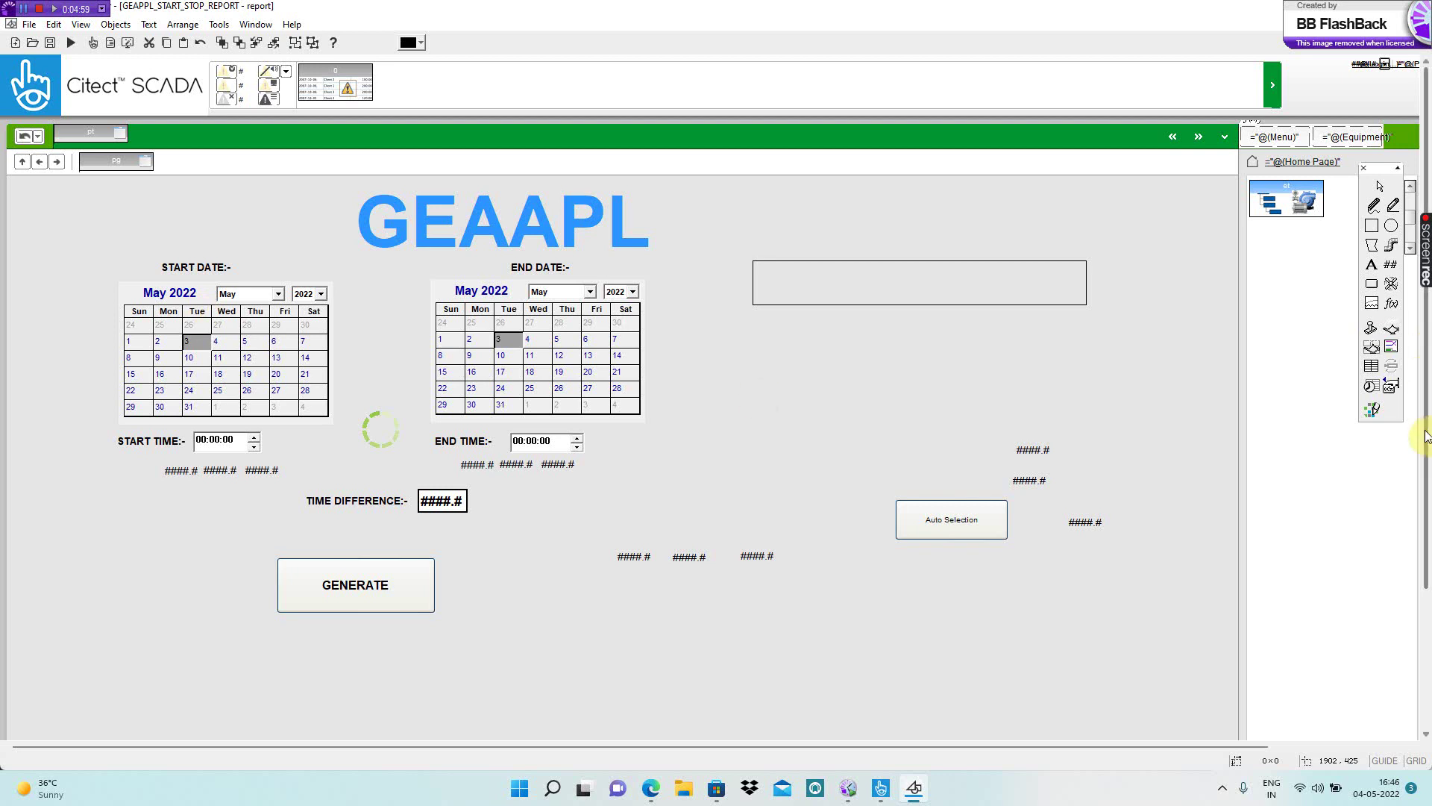
left_click_drag(1378, 170, 1331, 272)
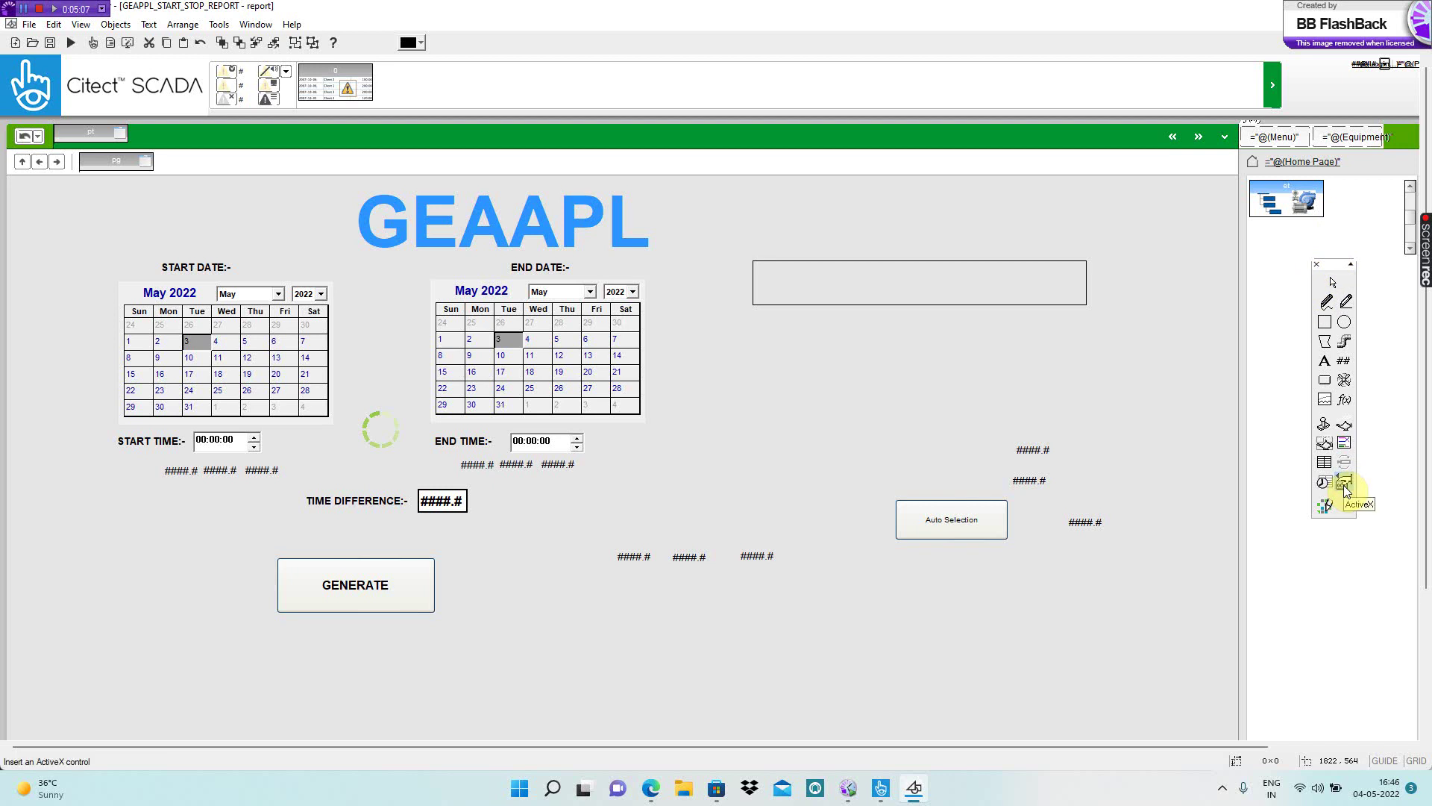
left_click(1345, 485)
left_click(1153, 445)
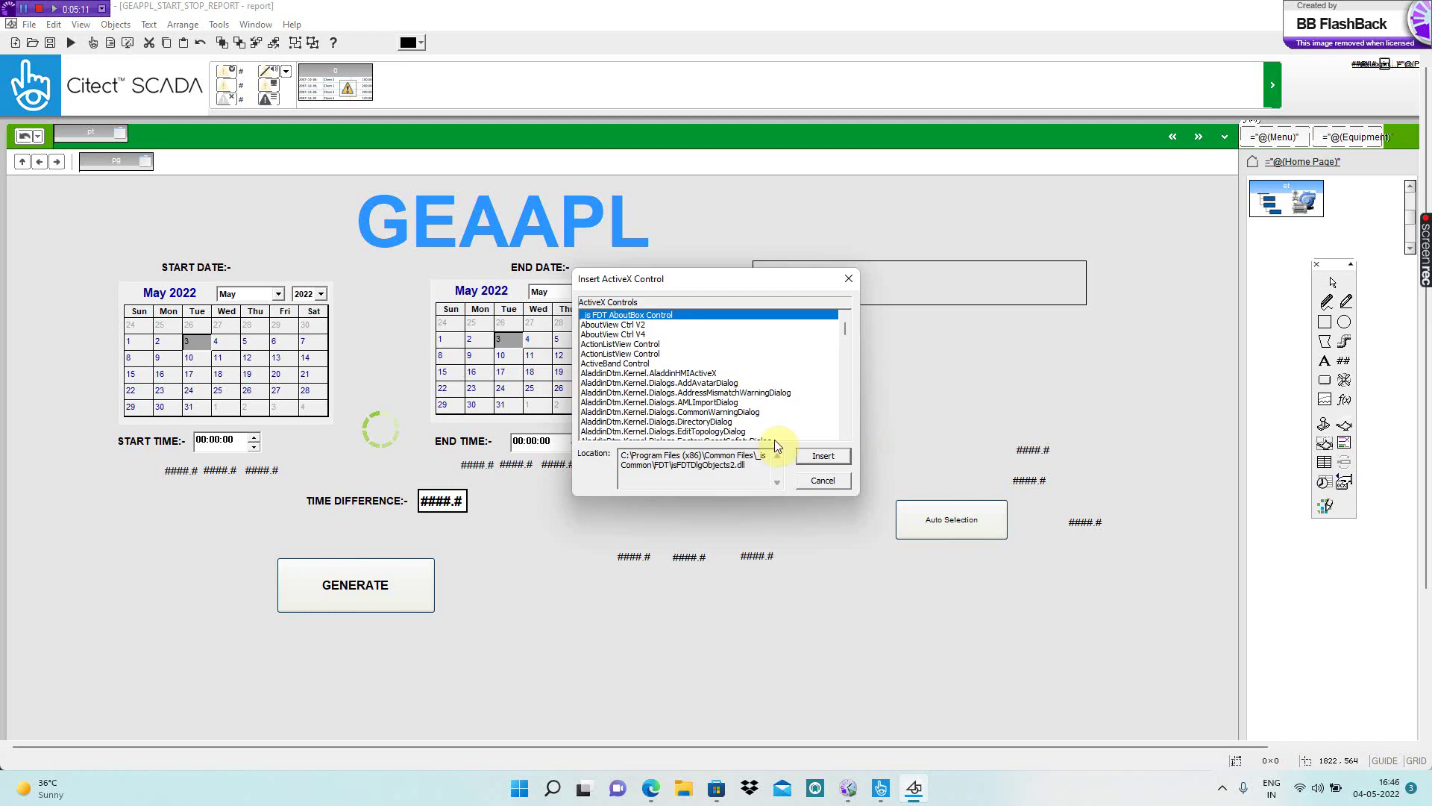
key("c")
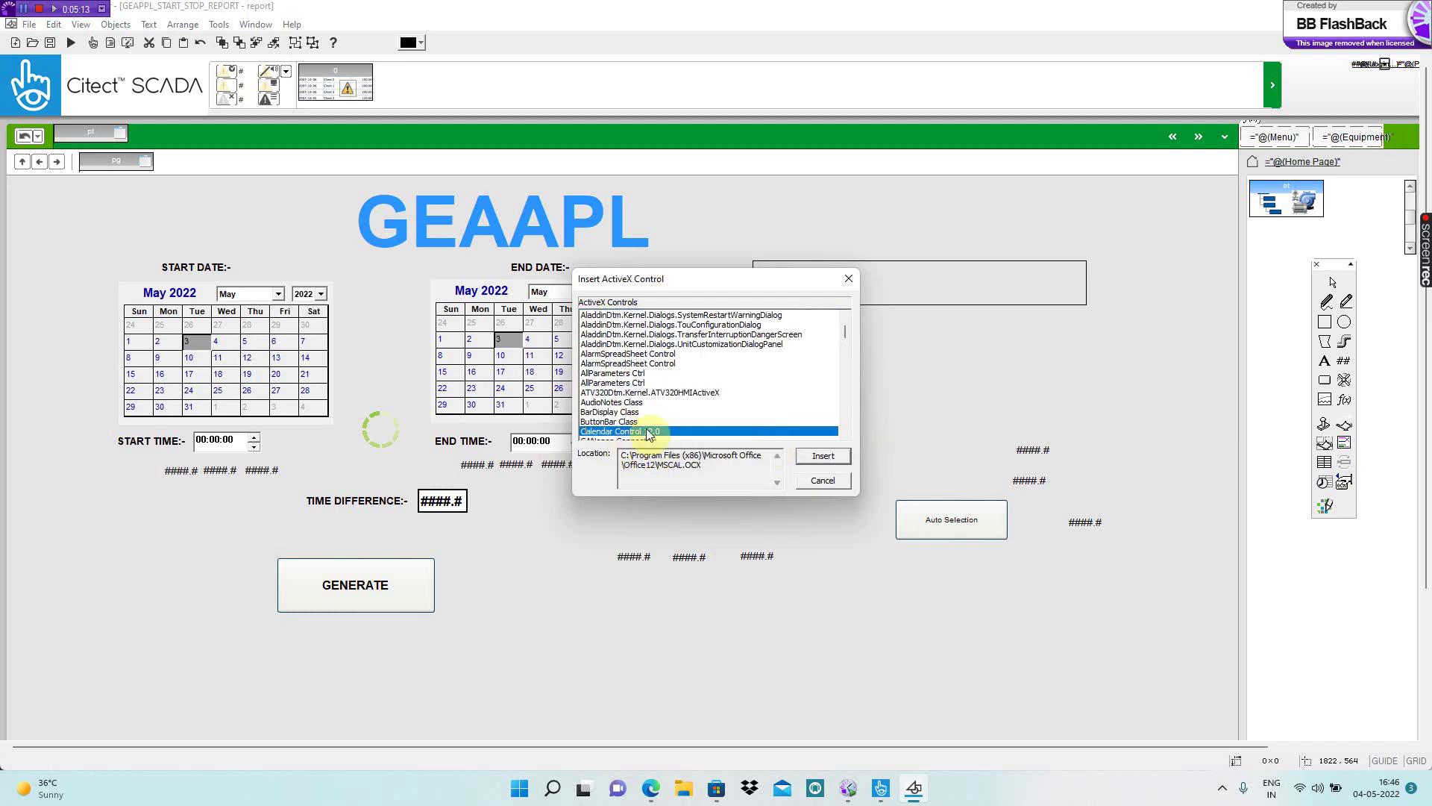
left_click(816, 461)
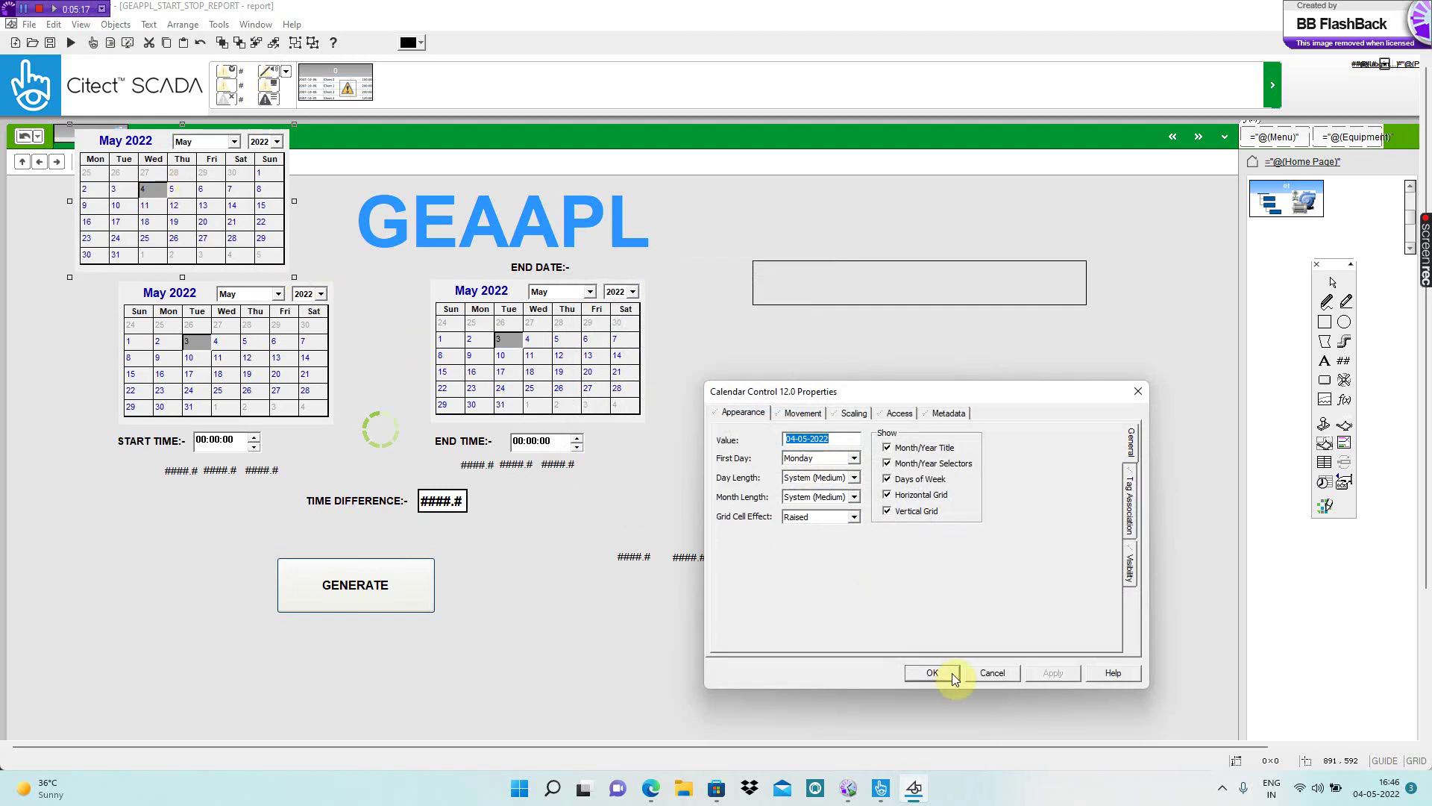
left_click(952, 675)
left_click_drag(135, 225, 868, 378)
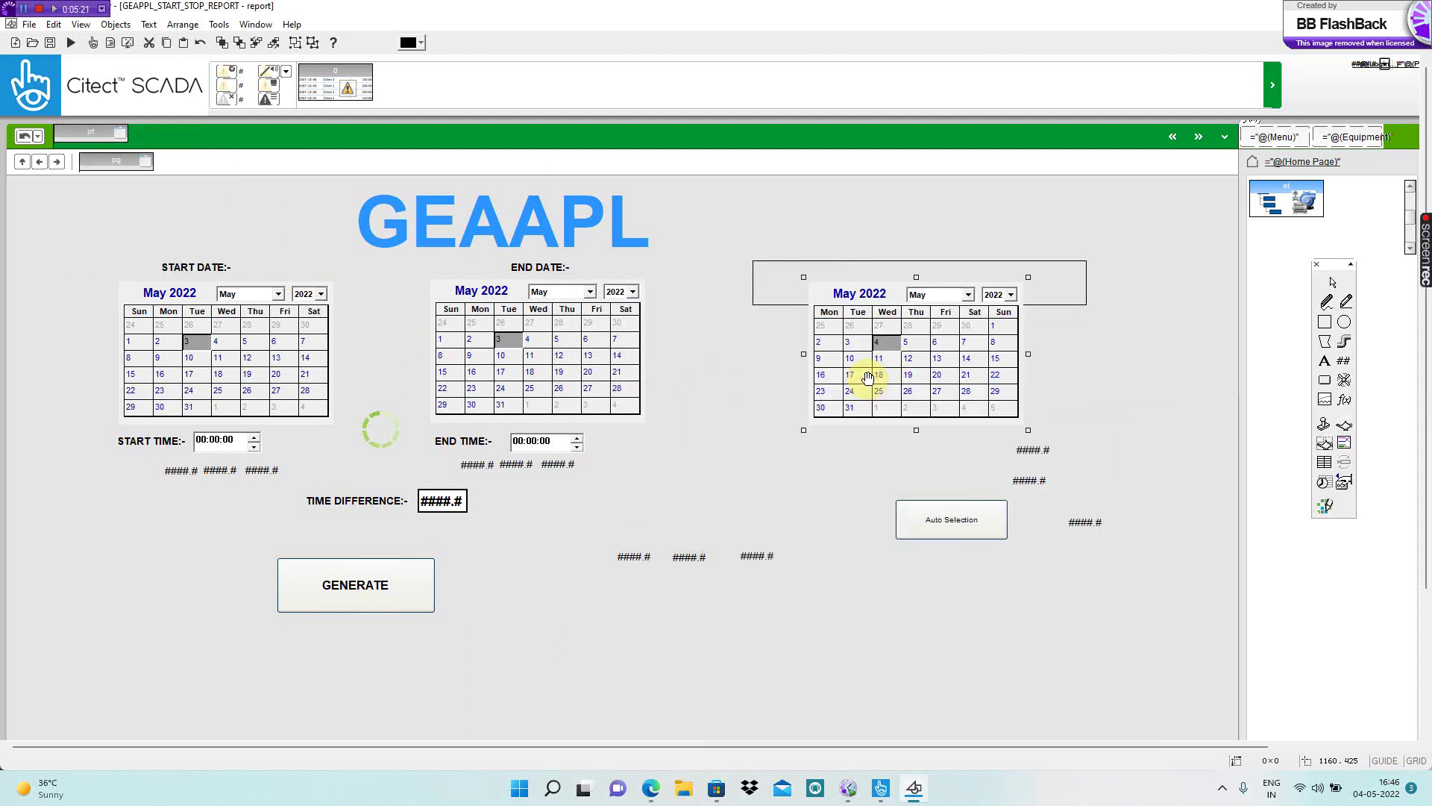
key("Delete")
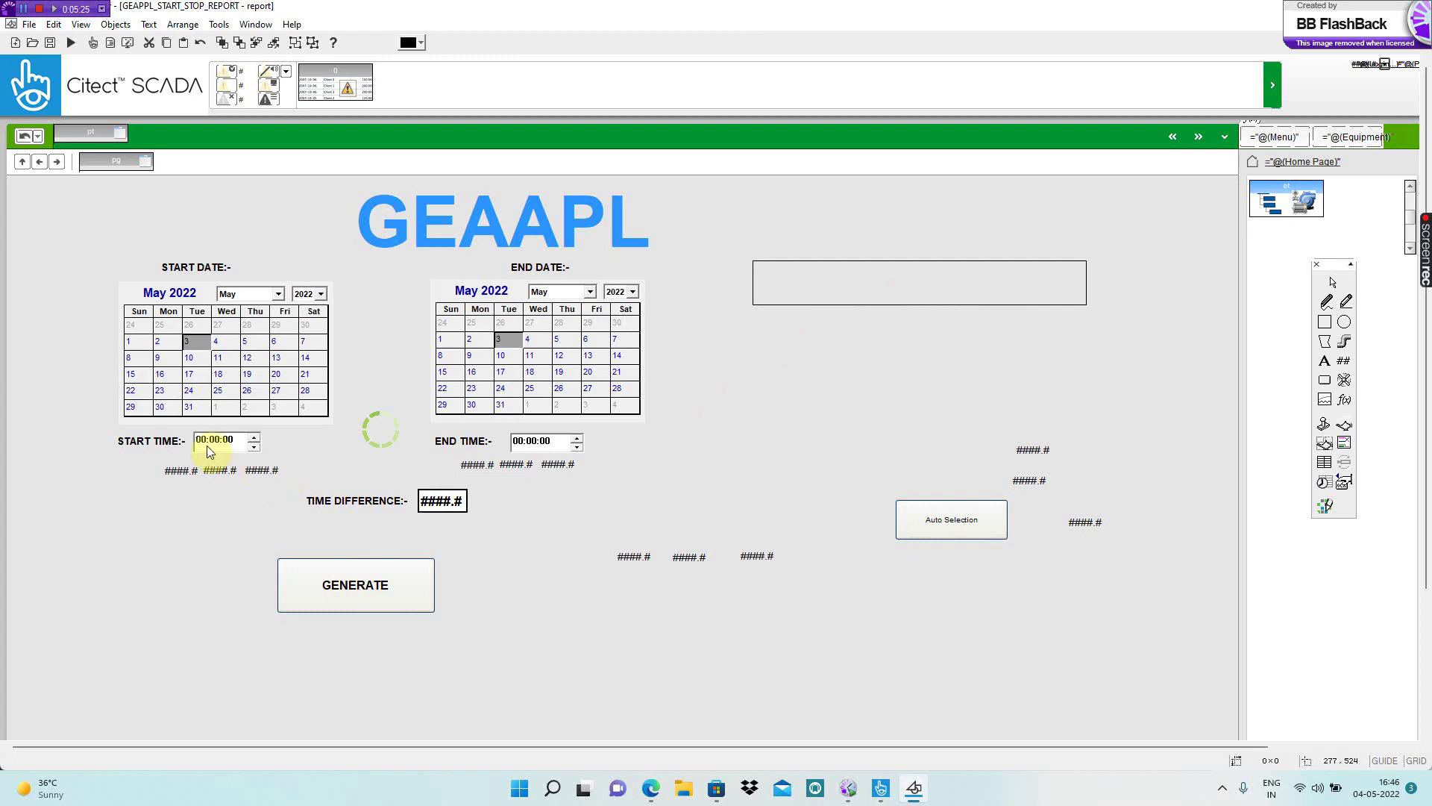
left_click(1343, 482)
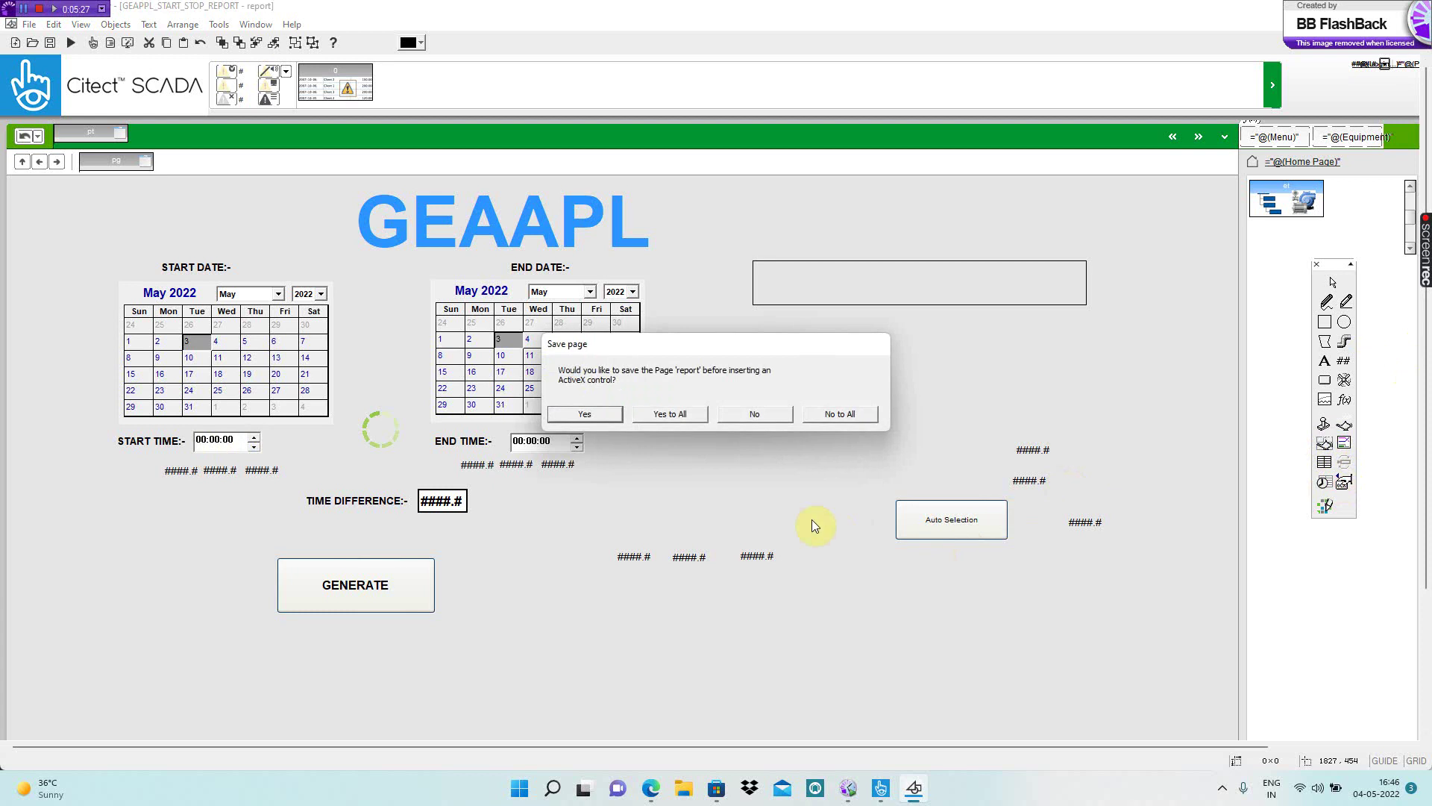
left_click(658, 413)
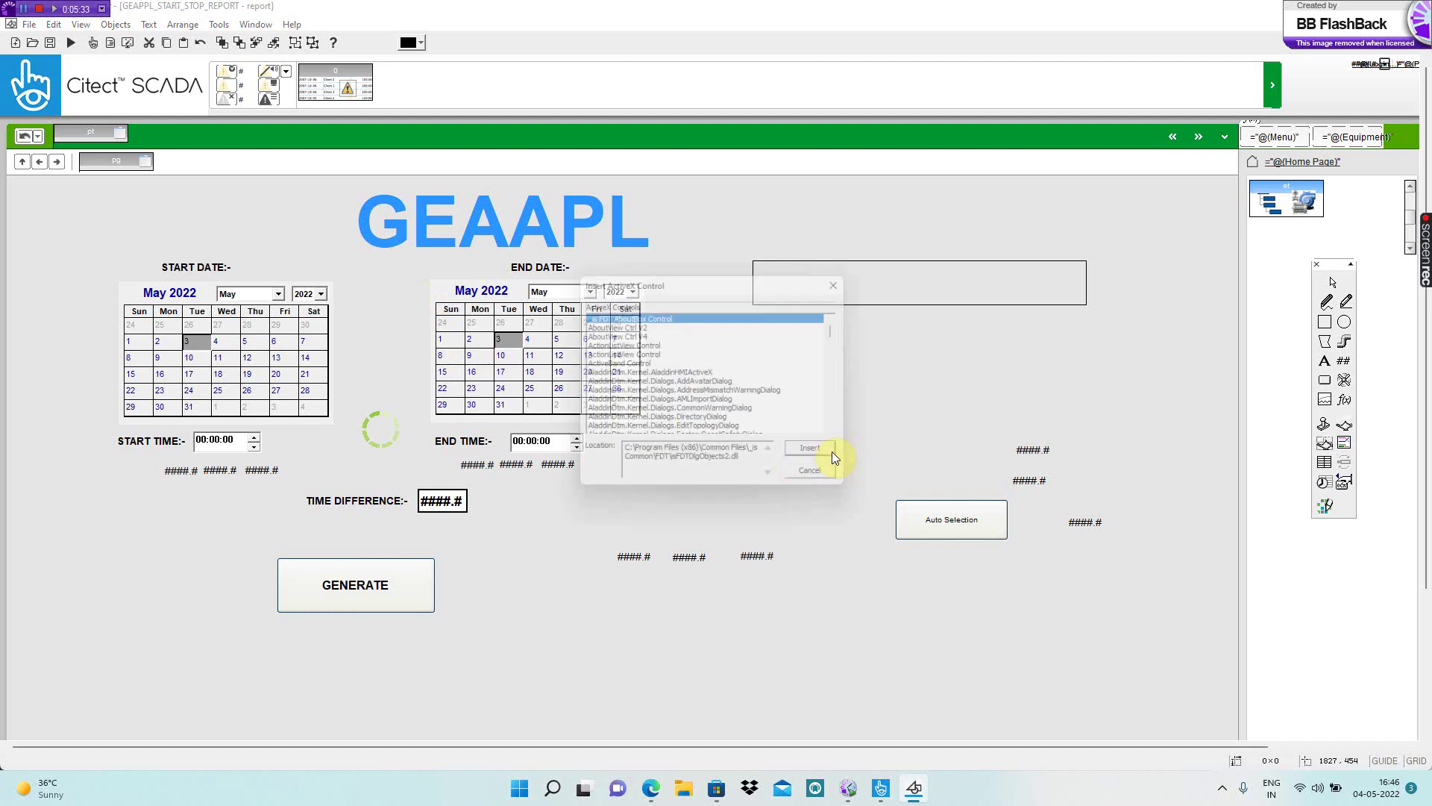
key("m")
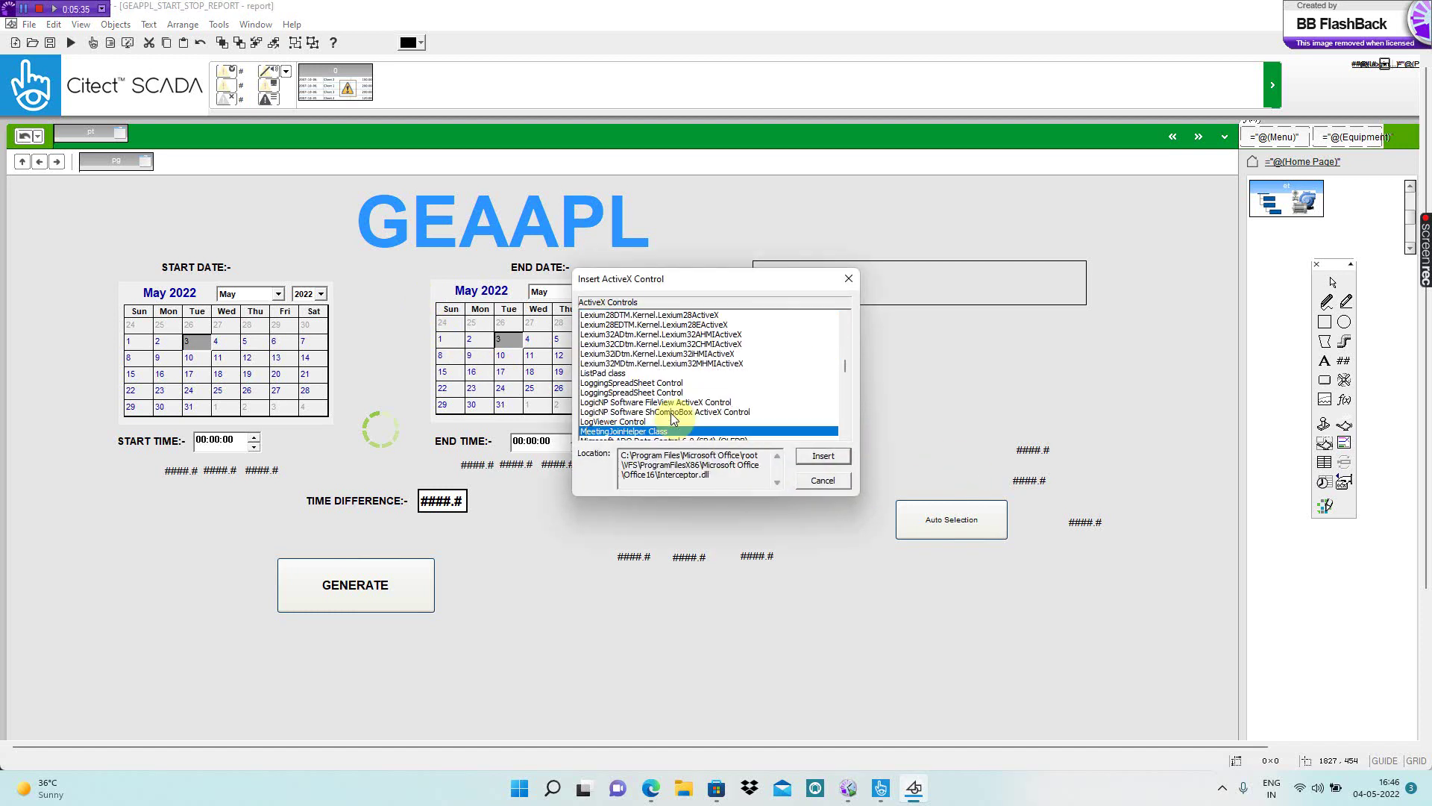
key("Down")
key("Down")
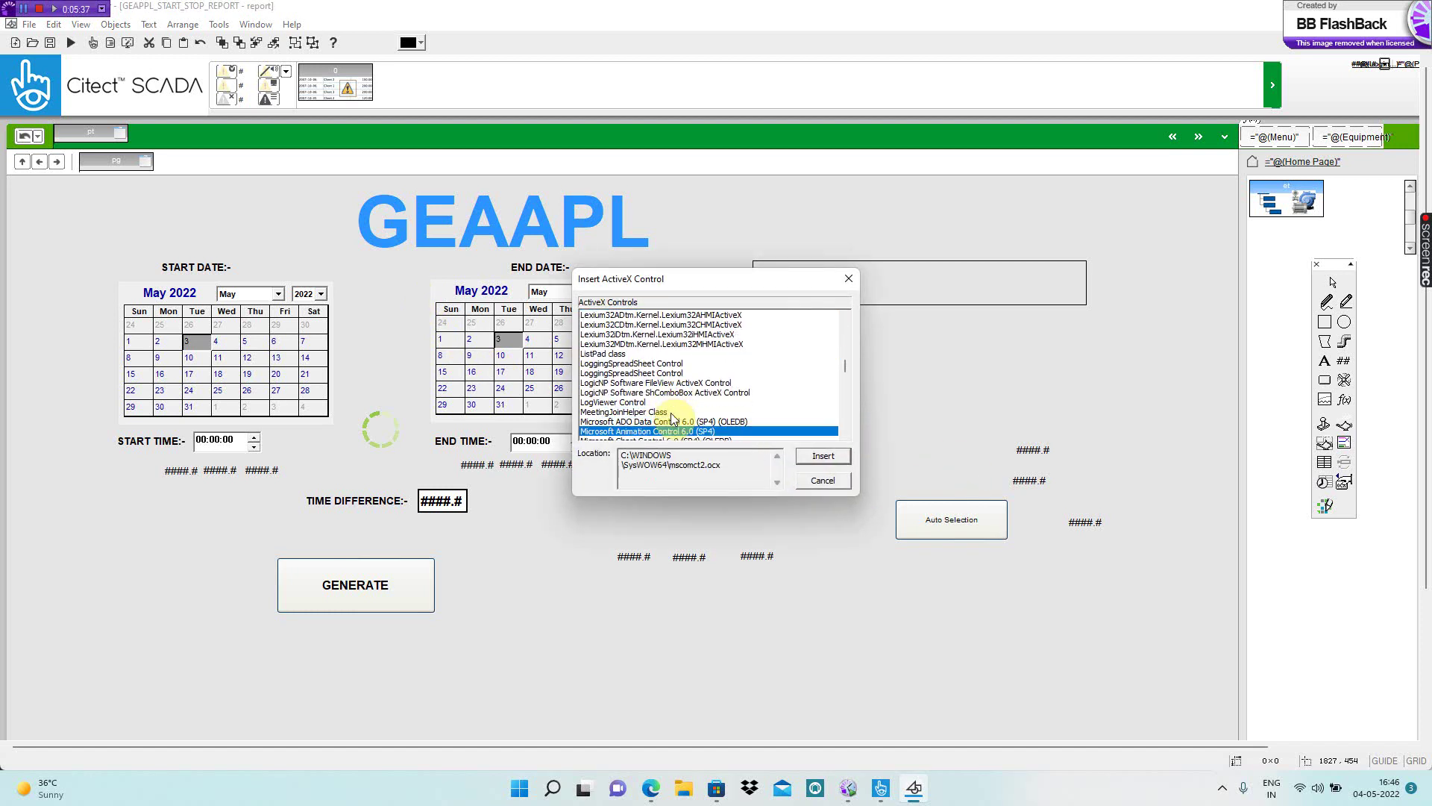
key("Down")
key("Down")
key("Down")
key("Down")
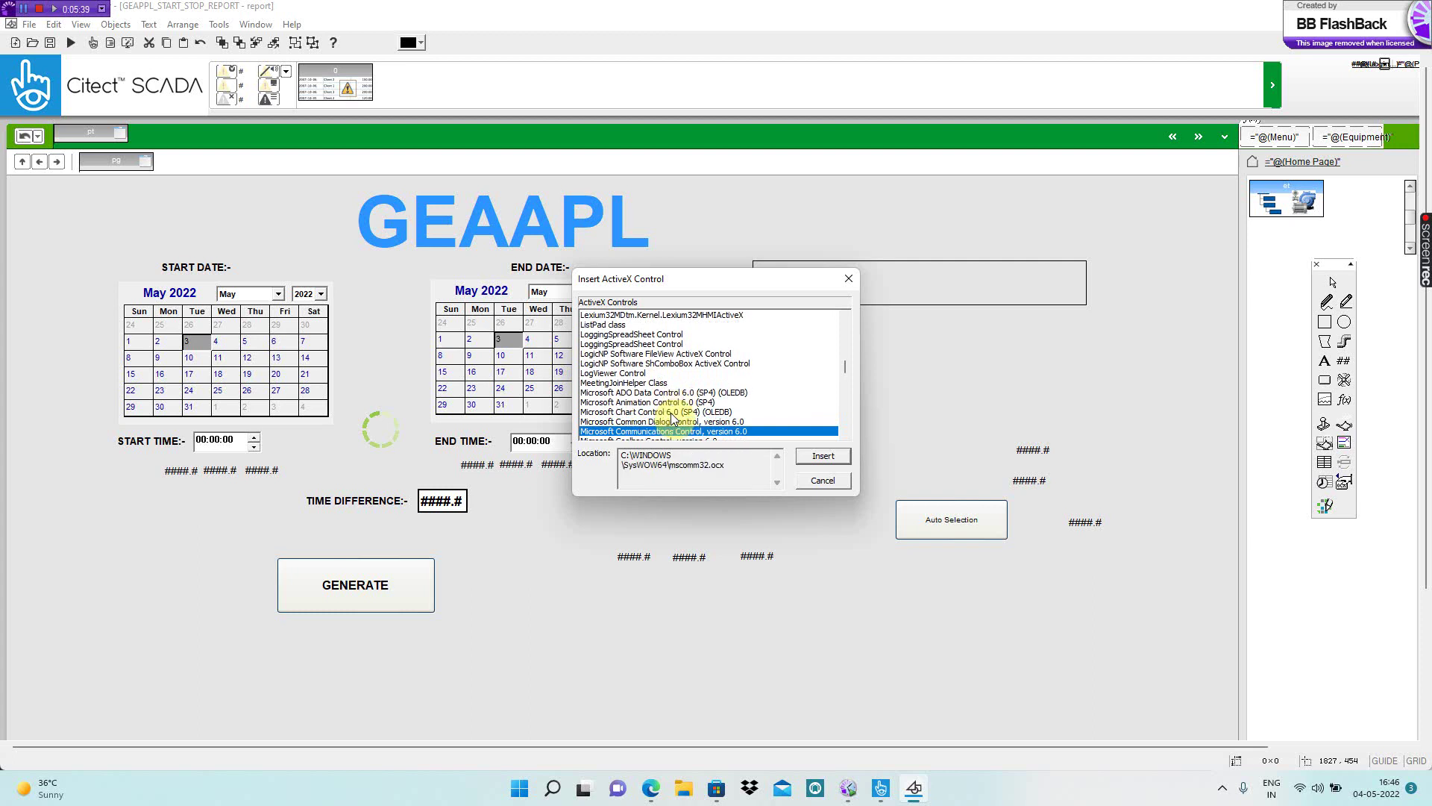
key("Down")
key("Down")
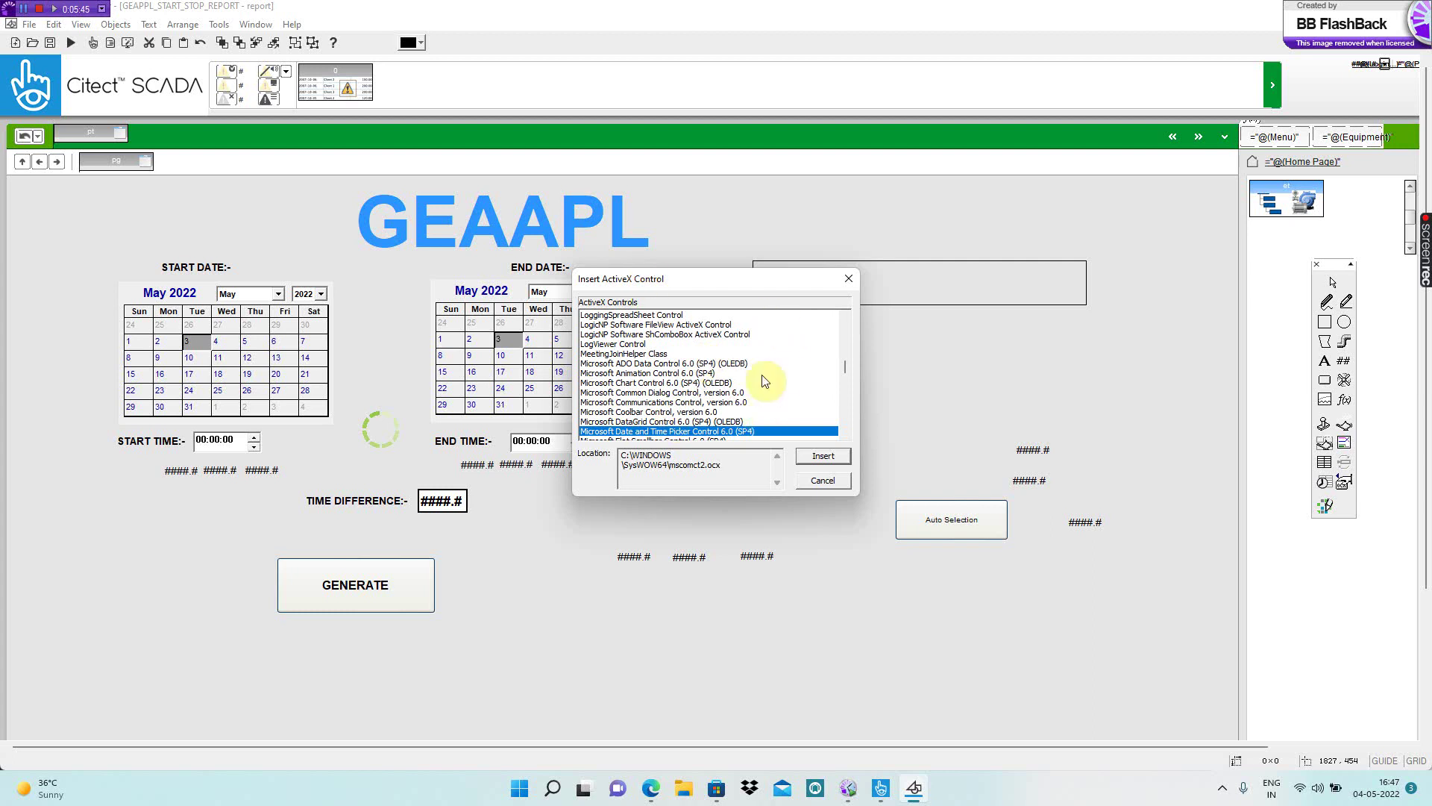
scroll(765, 382, "down", 1)
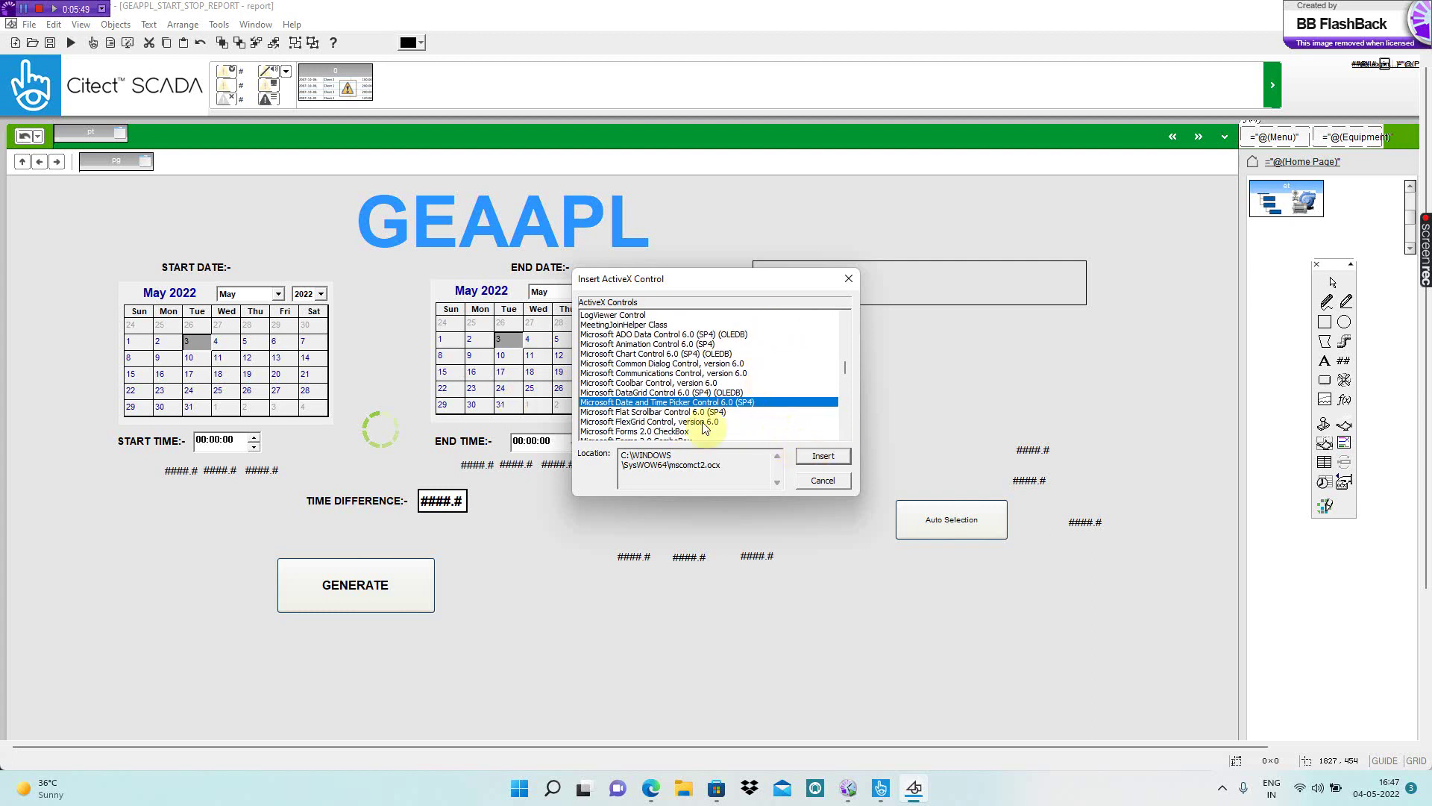
left_click(821, 457)
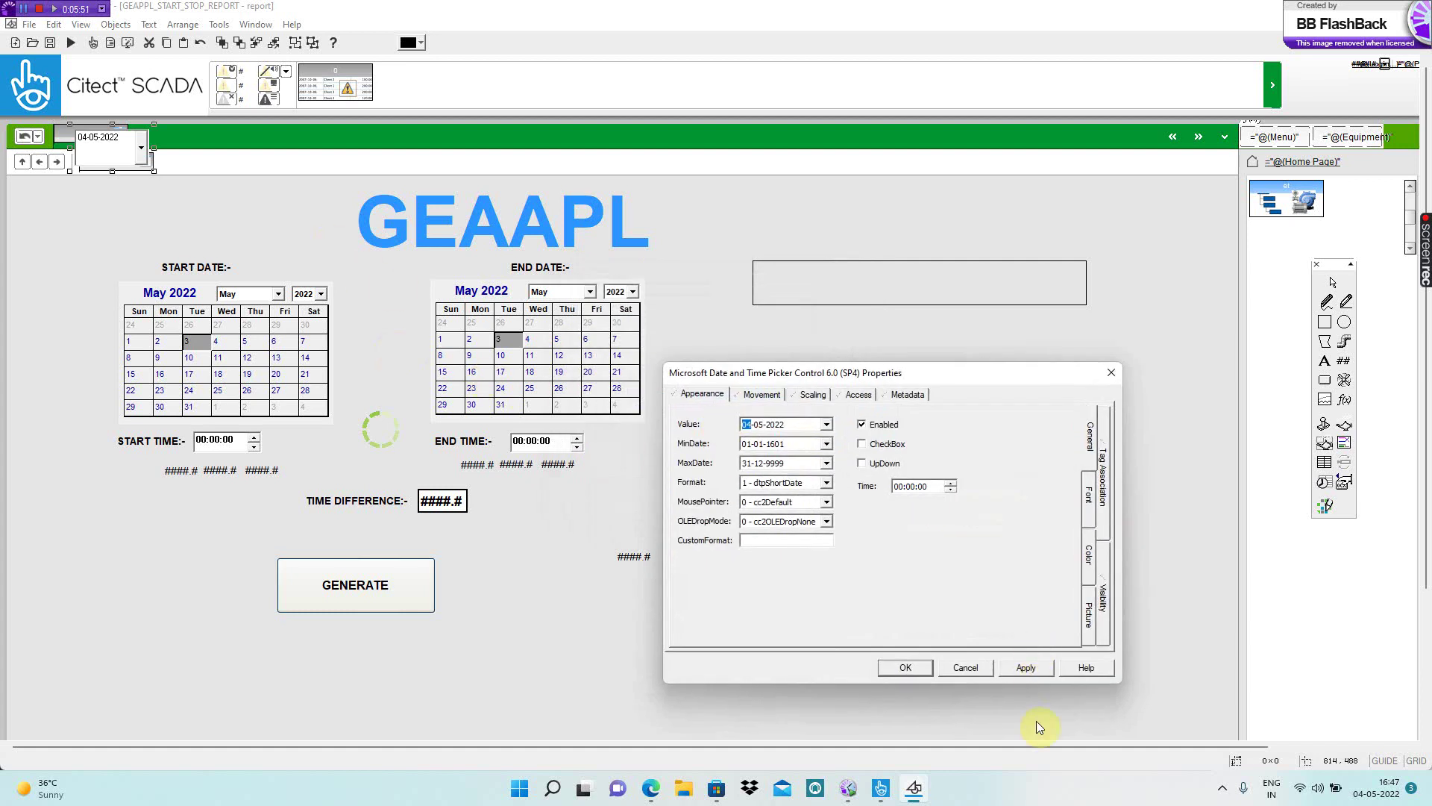
left_click(905, 667)
left_click_drag(103, 145, 802, 247)
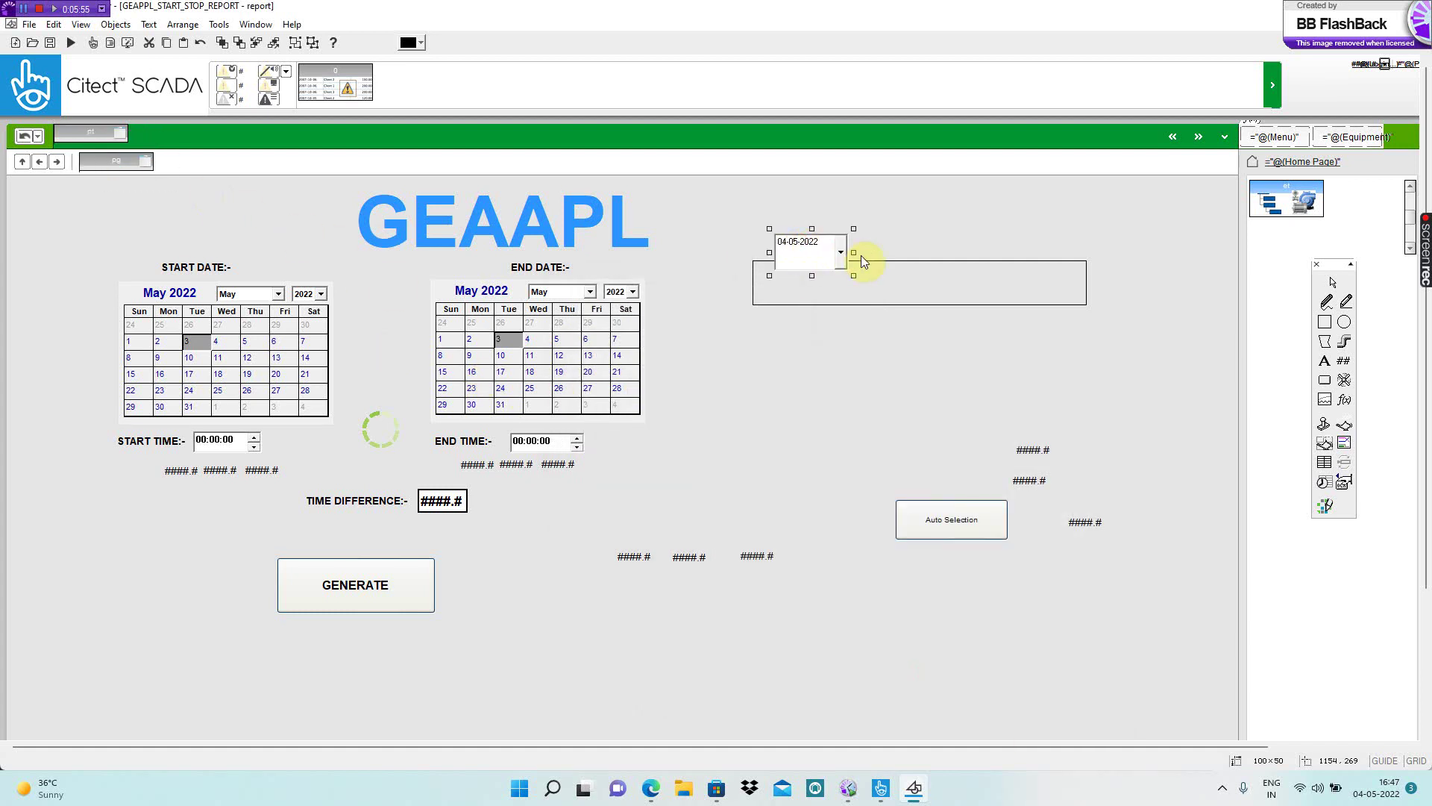
key("Delete")
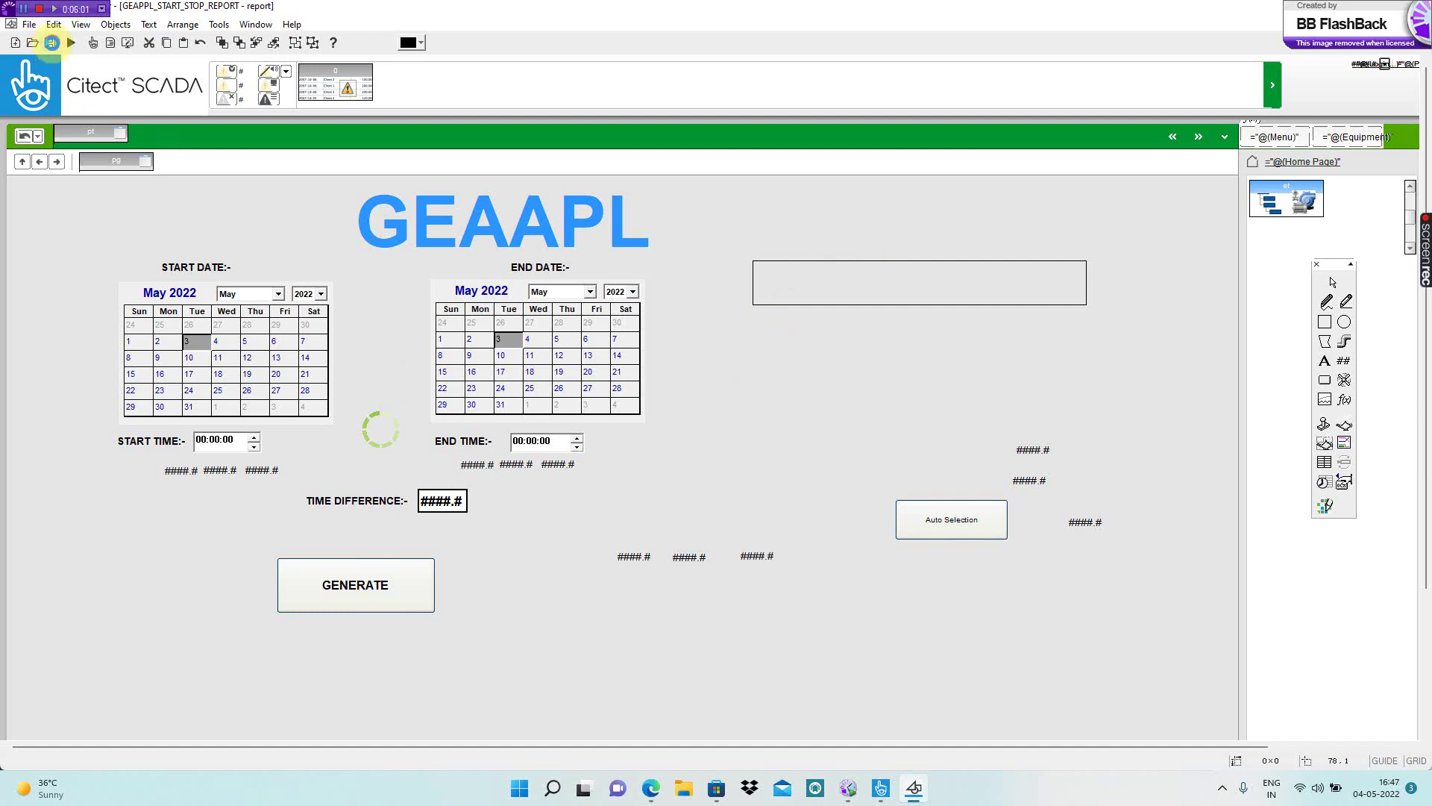
left_click(50, 43)
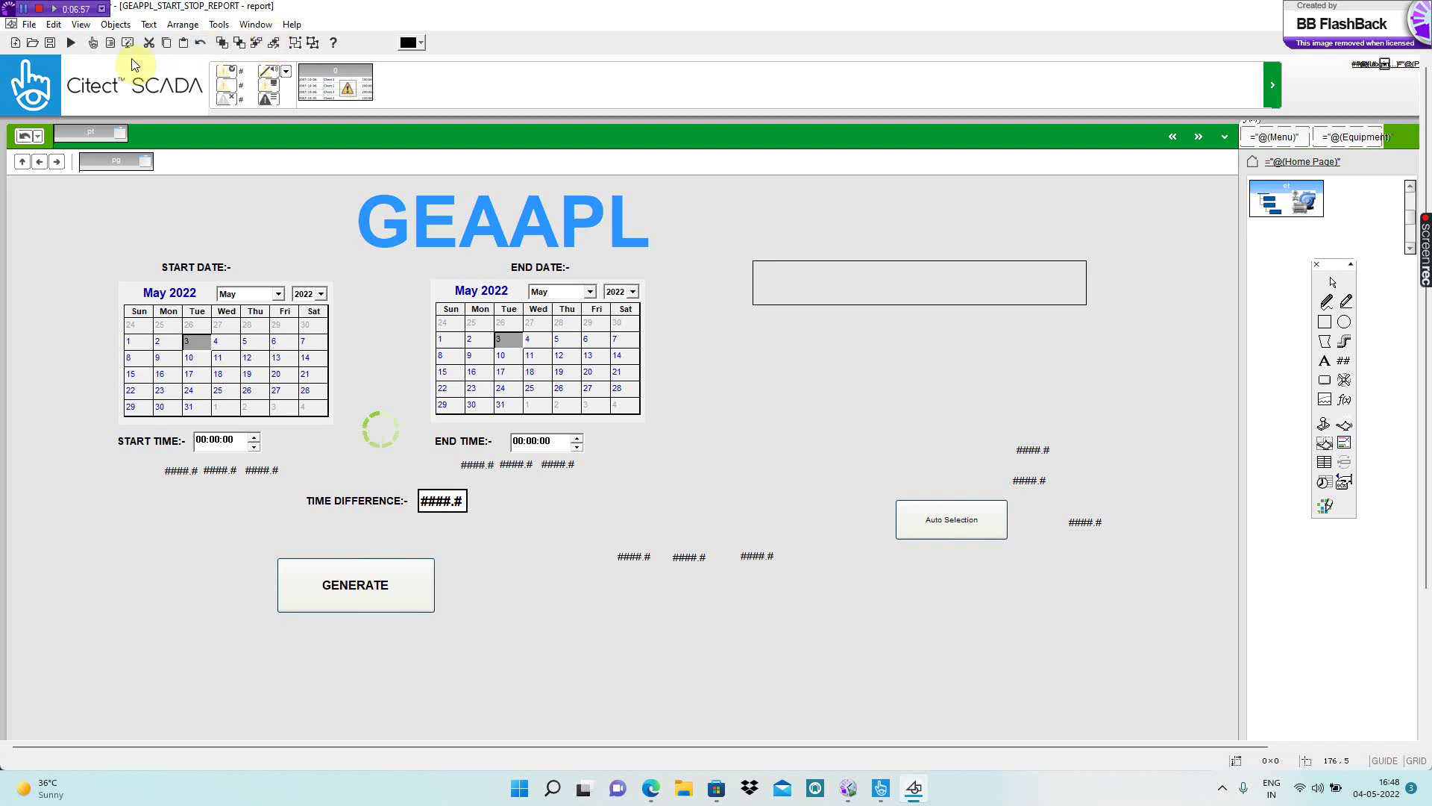
- Compile the GEAAPL_START_STOP_REPORT project from the File commands
left_click(30, 25)
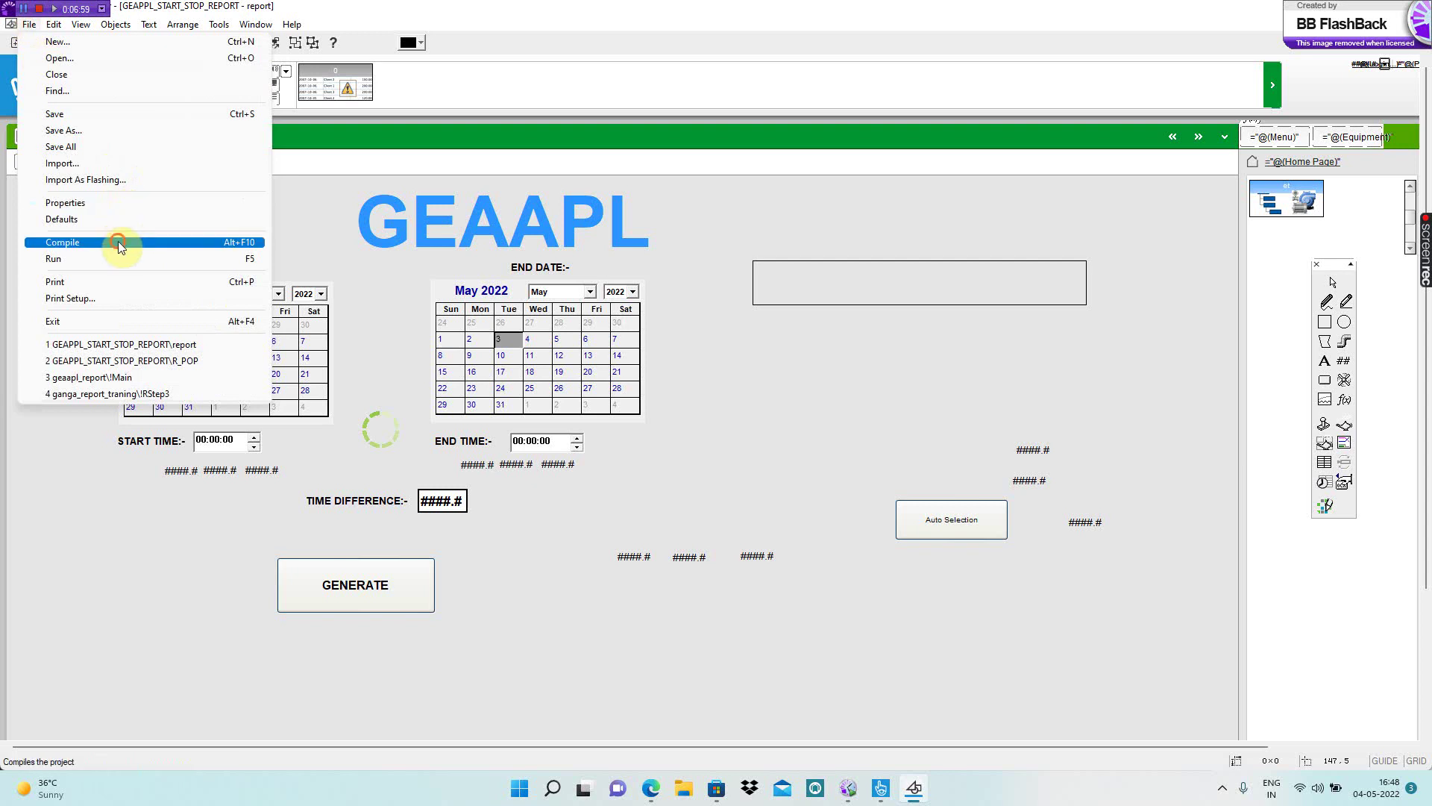
left_click(118, 241)
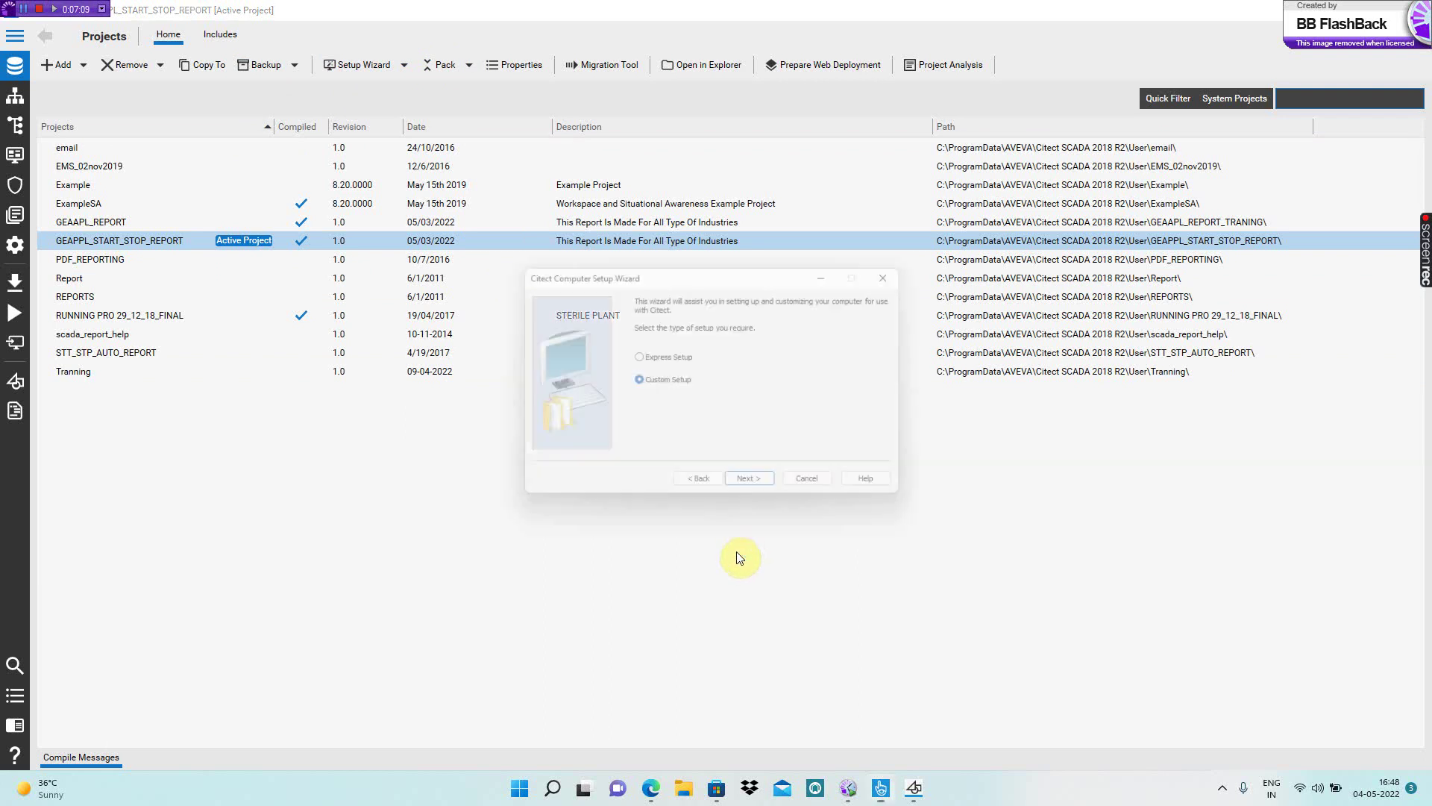
- Complete the Computer Setup Wizard as a stand-alone machine, then run the active project
left_click(761, 490)
left_click(765, 491)
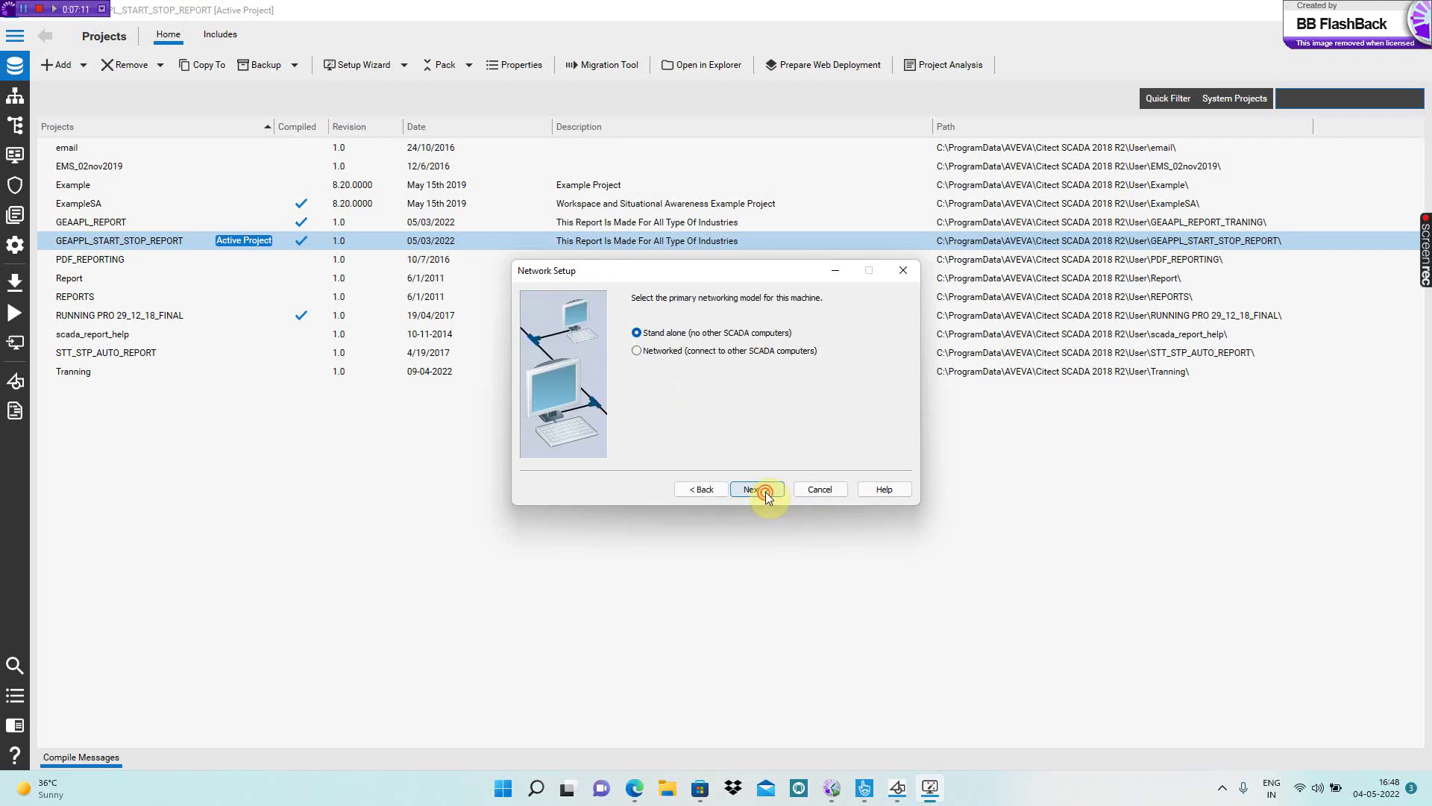
left_click(767, 494)
left_click(766, 494)
left_click(766, 494)
left_click(766, 494)
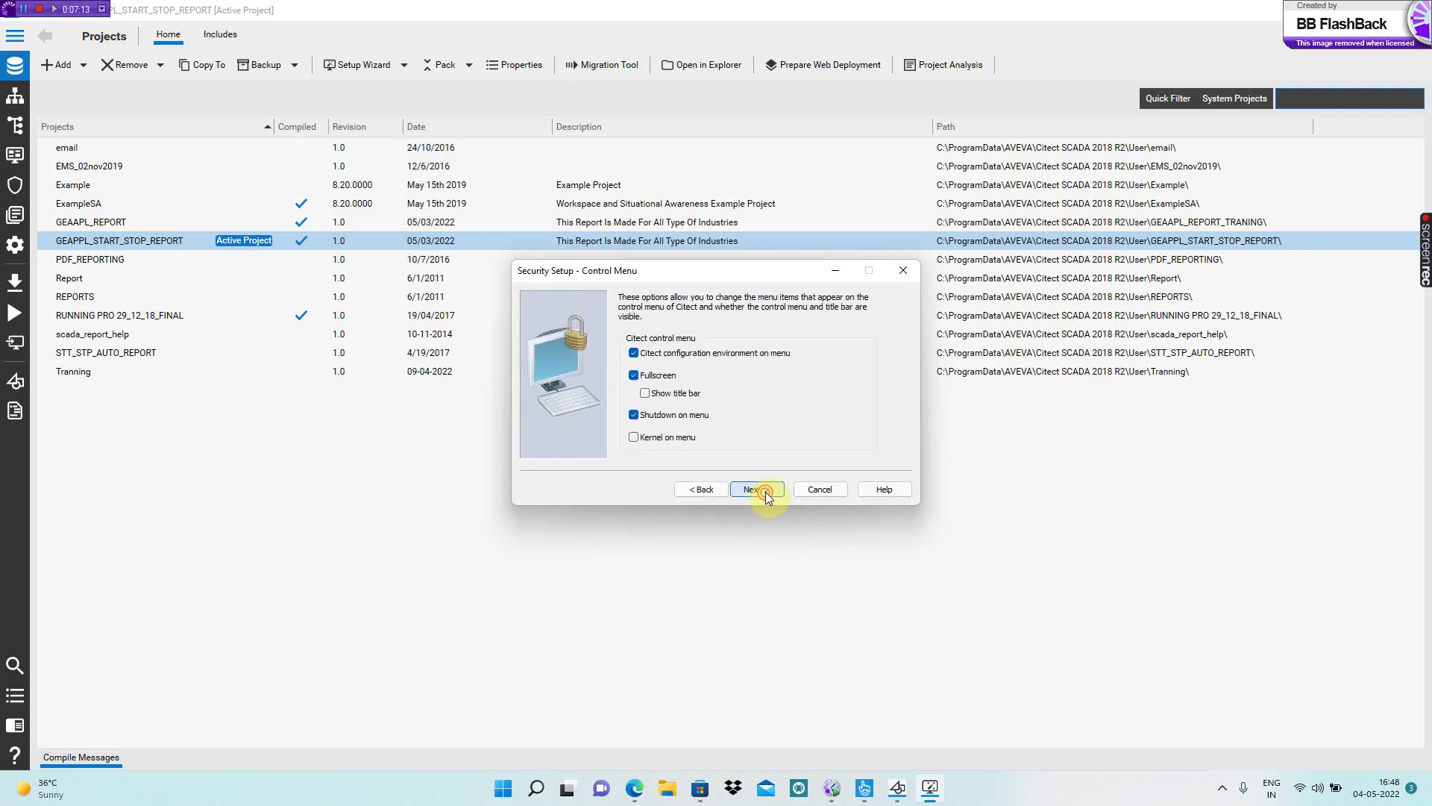
left_click(766, 494)
left_click(766, 492)
left_click(767, 491)
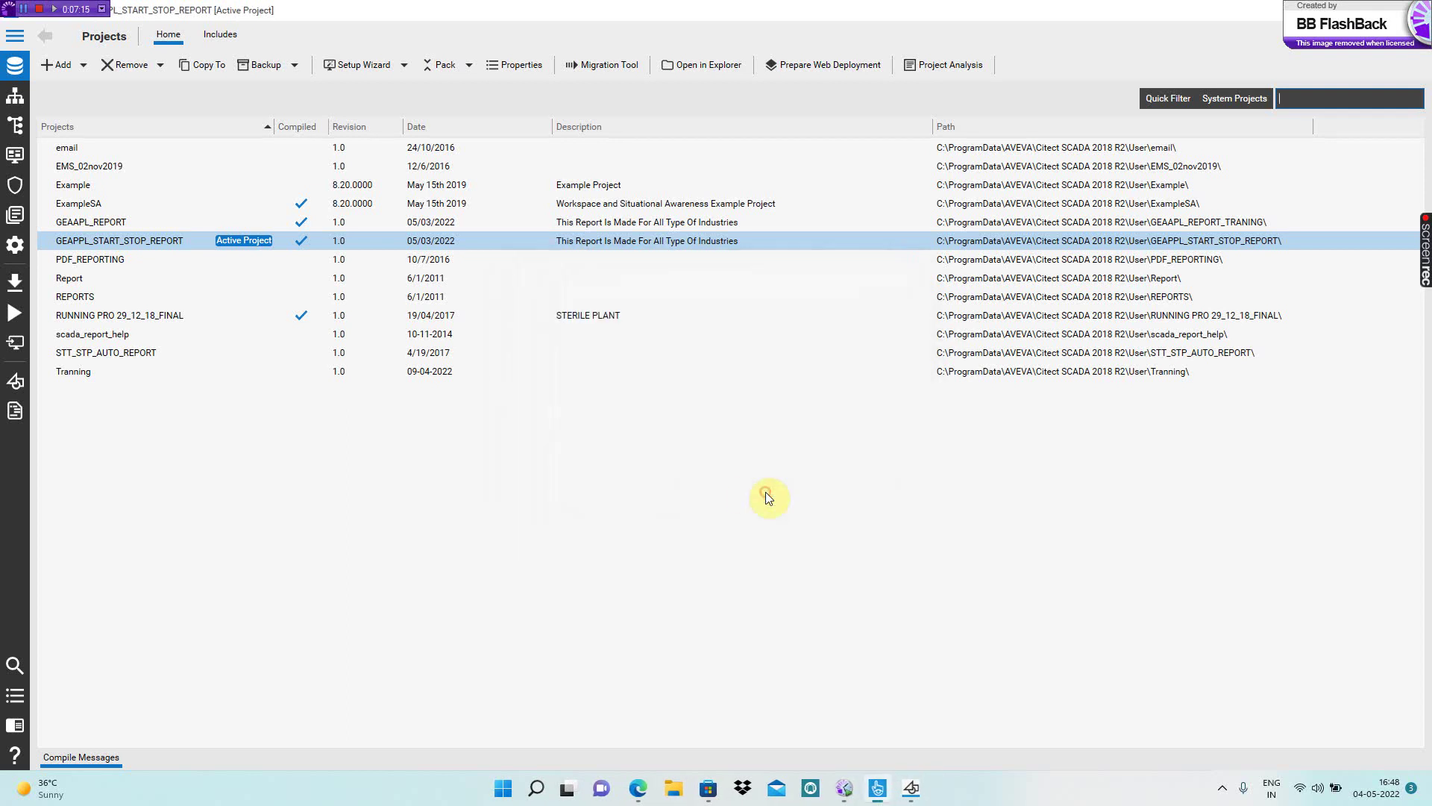
left_click(16, 315)
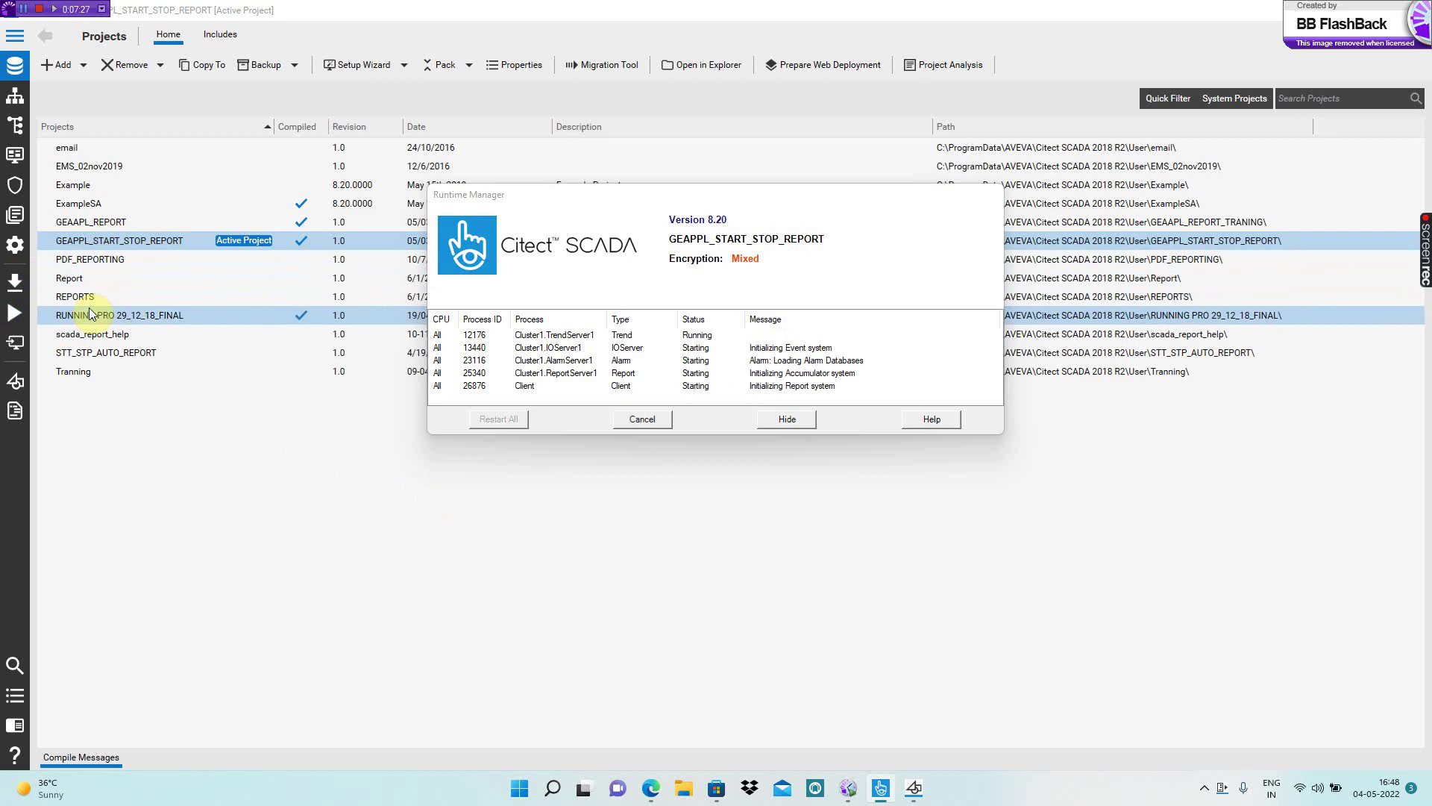
left_click(80, 374)
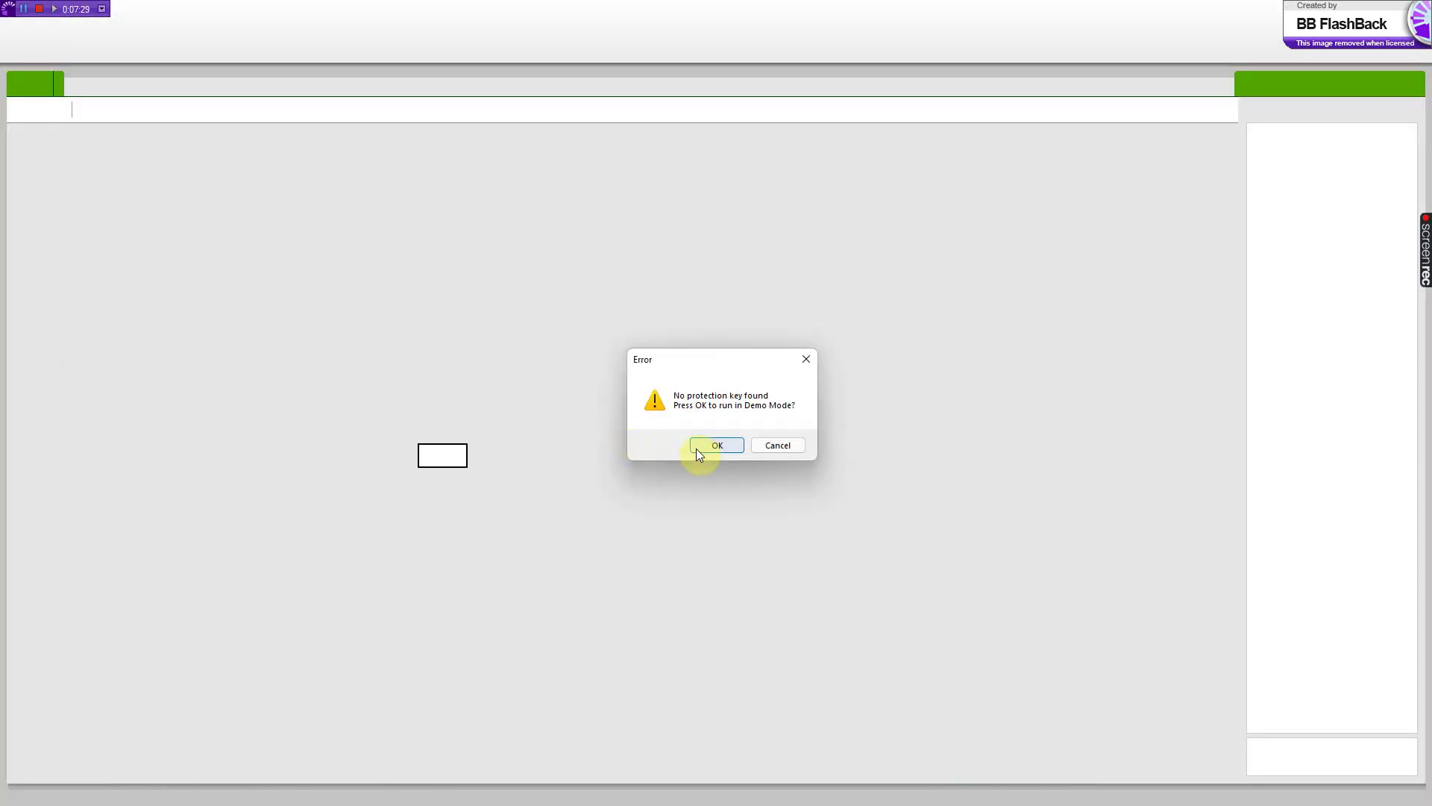
- Accept running the project in demo mode and set the END DATE to 4 May
left_click(698, 448)
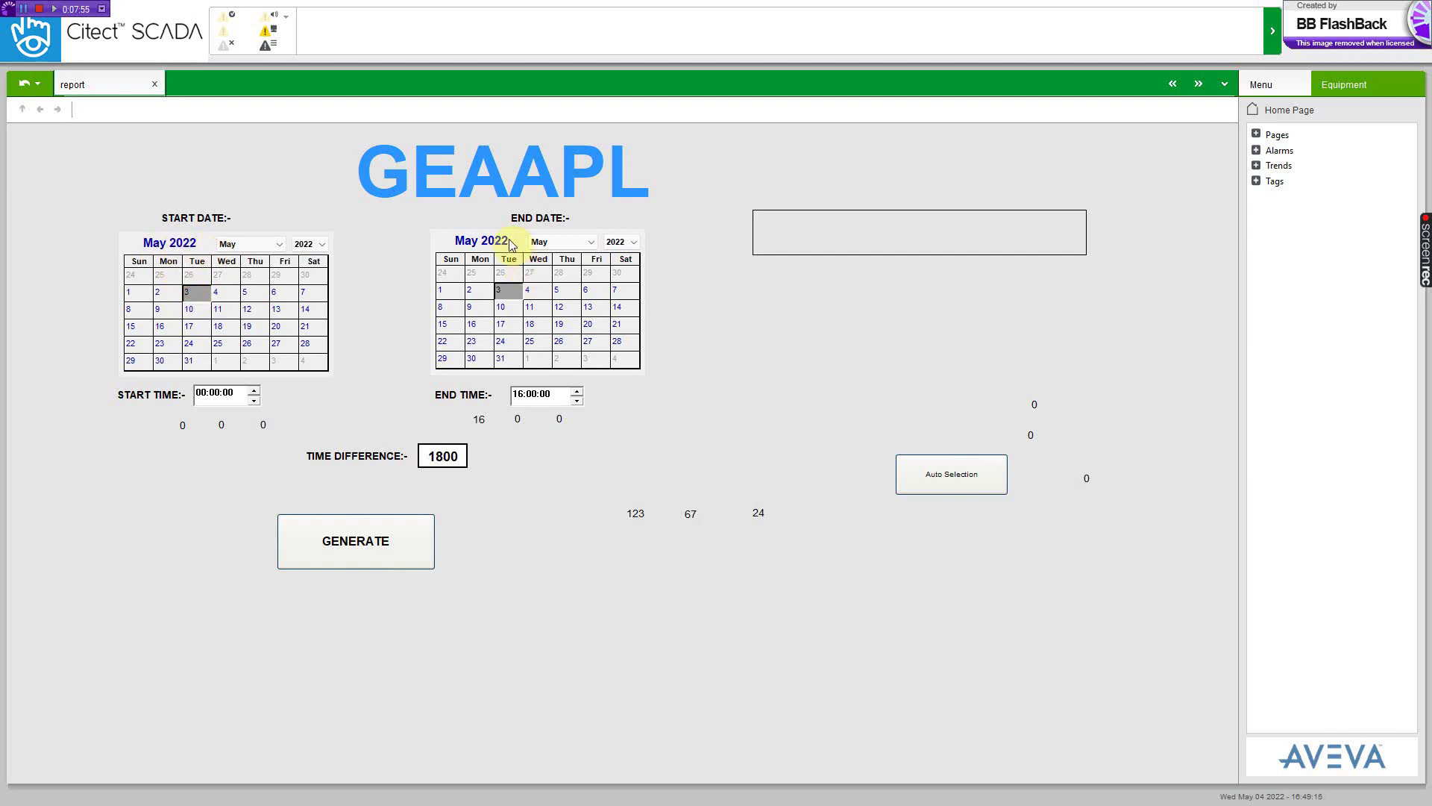
left_click(542, 293)
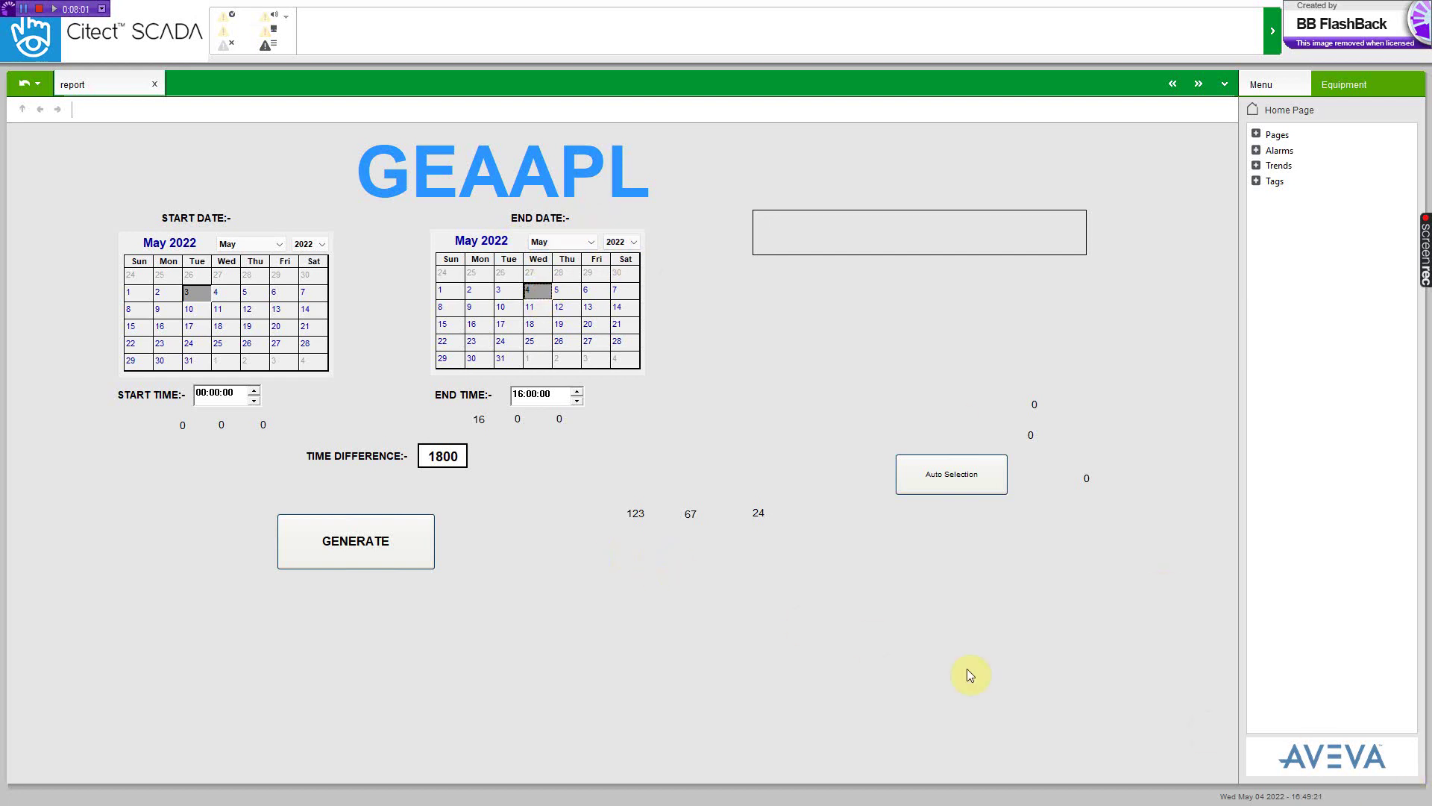
key("super")
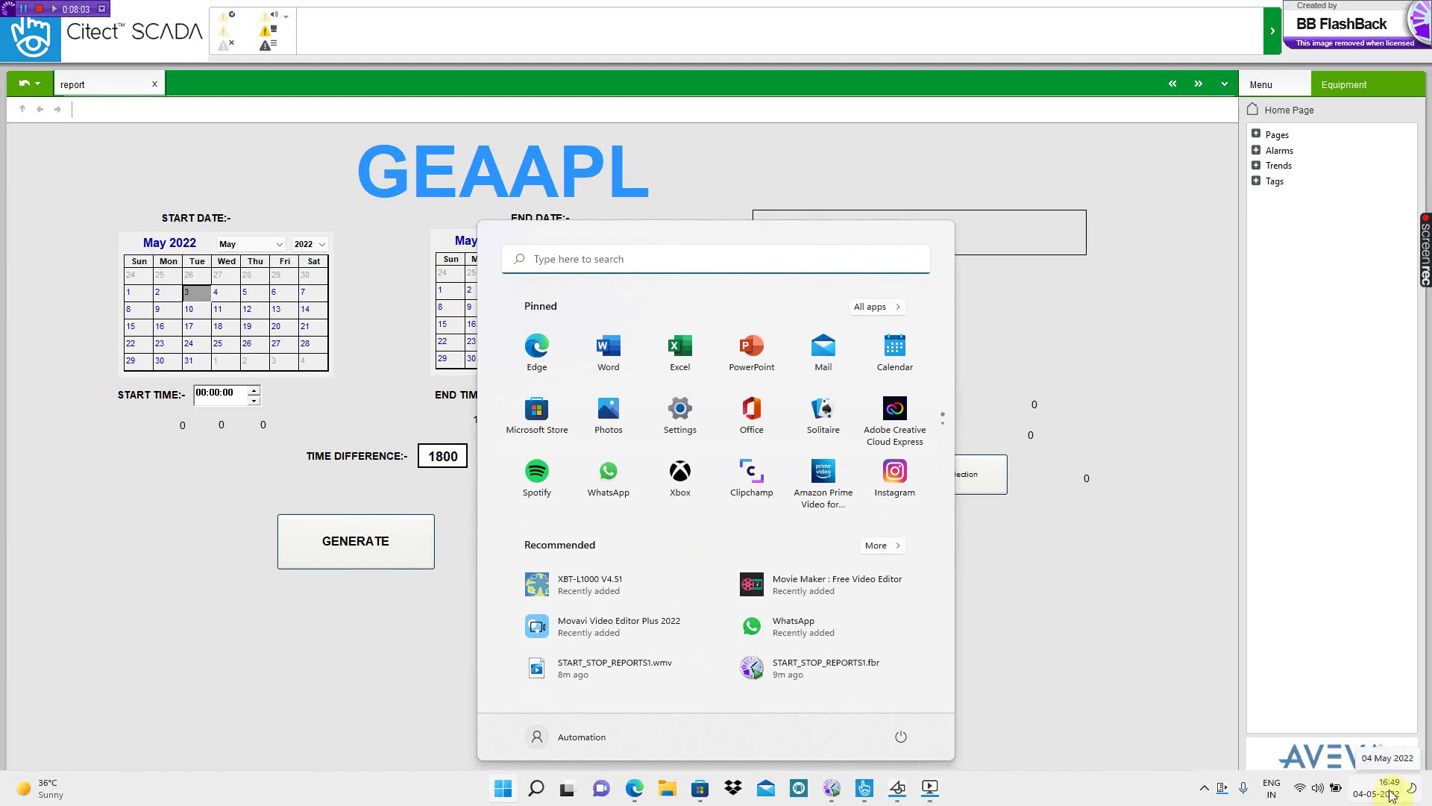
left_click(422, 413)
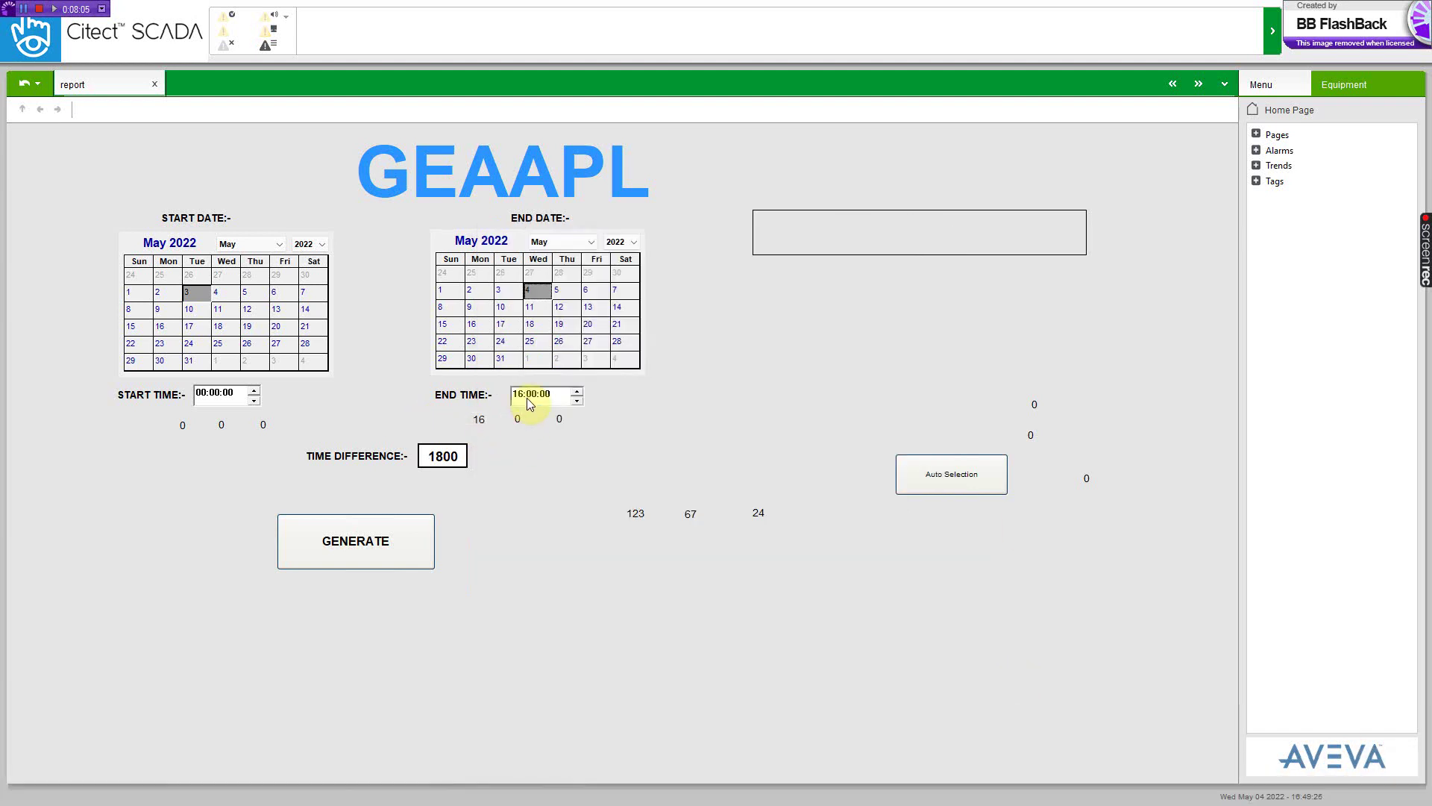
- Set the END TIME to 16:49 and the START TIME to 01:49
left_click(529, 393)
type("49")
left_click(200, 393)
type("1")
key("Left")
type("4")
key("Right")
mouse_move(441, 465)
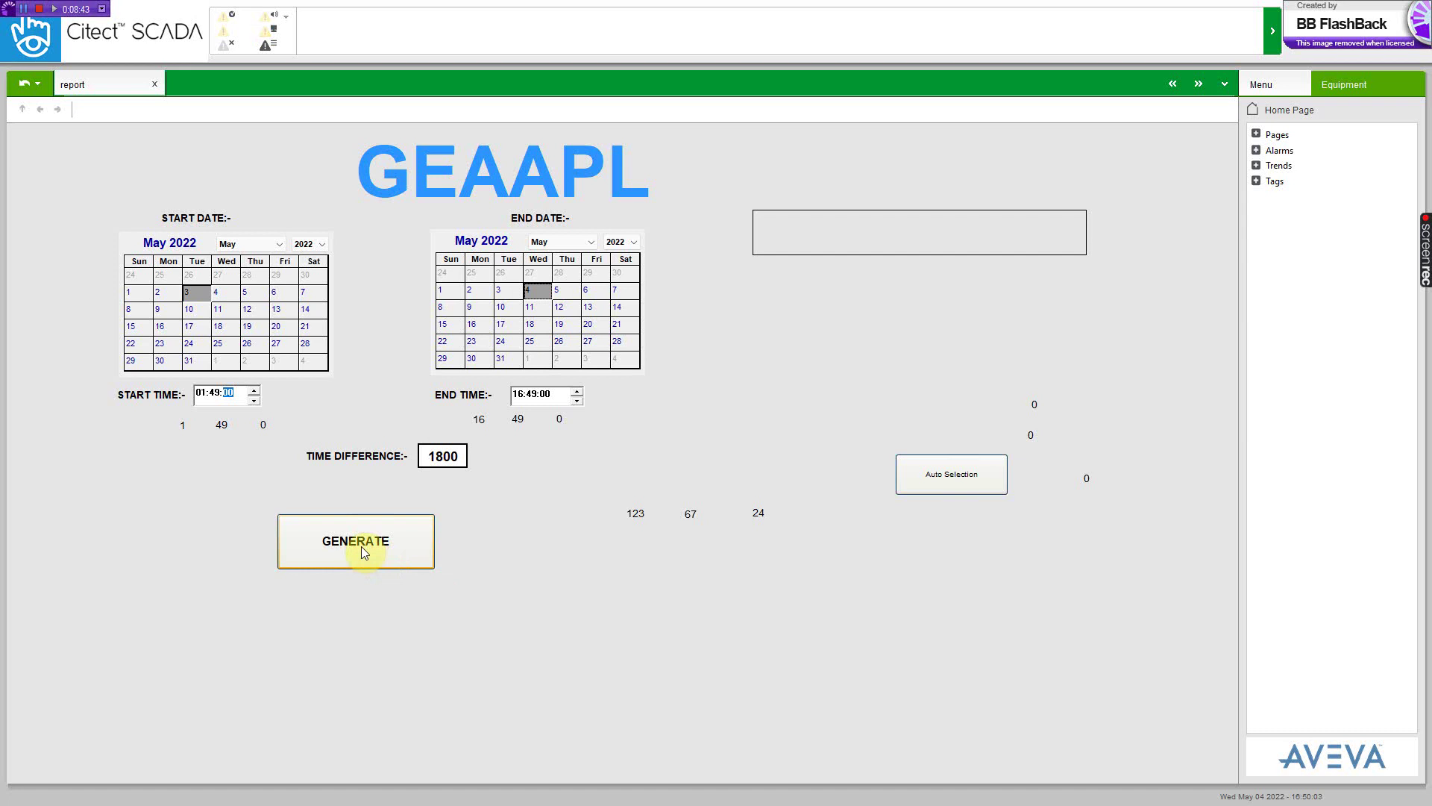
- Change the report's TIME DIFFERENCE value from 1800 to 3600
left_click(443, 457)
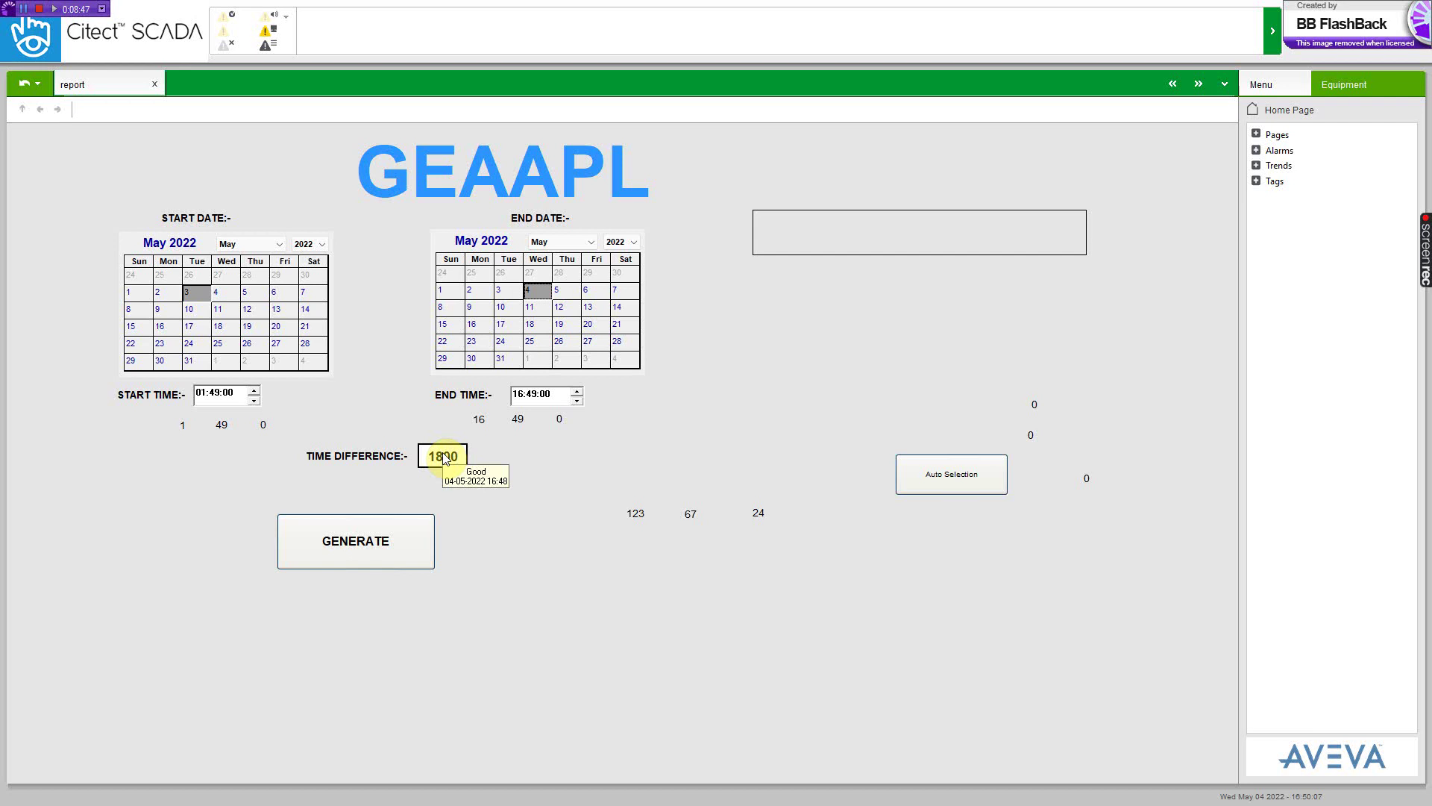
type("900")
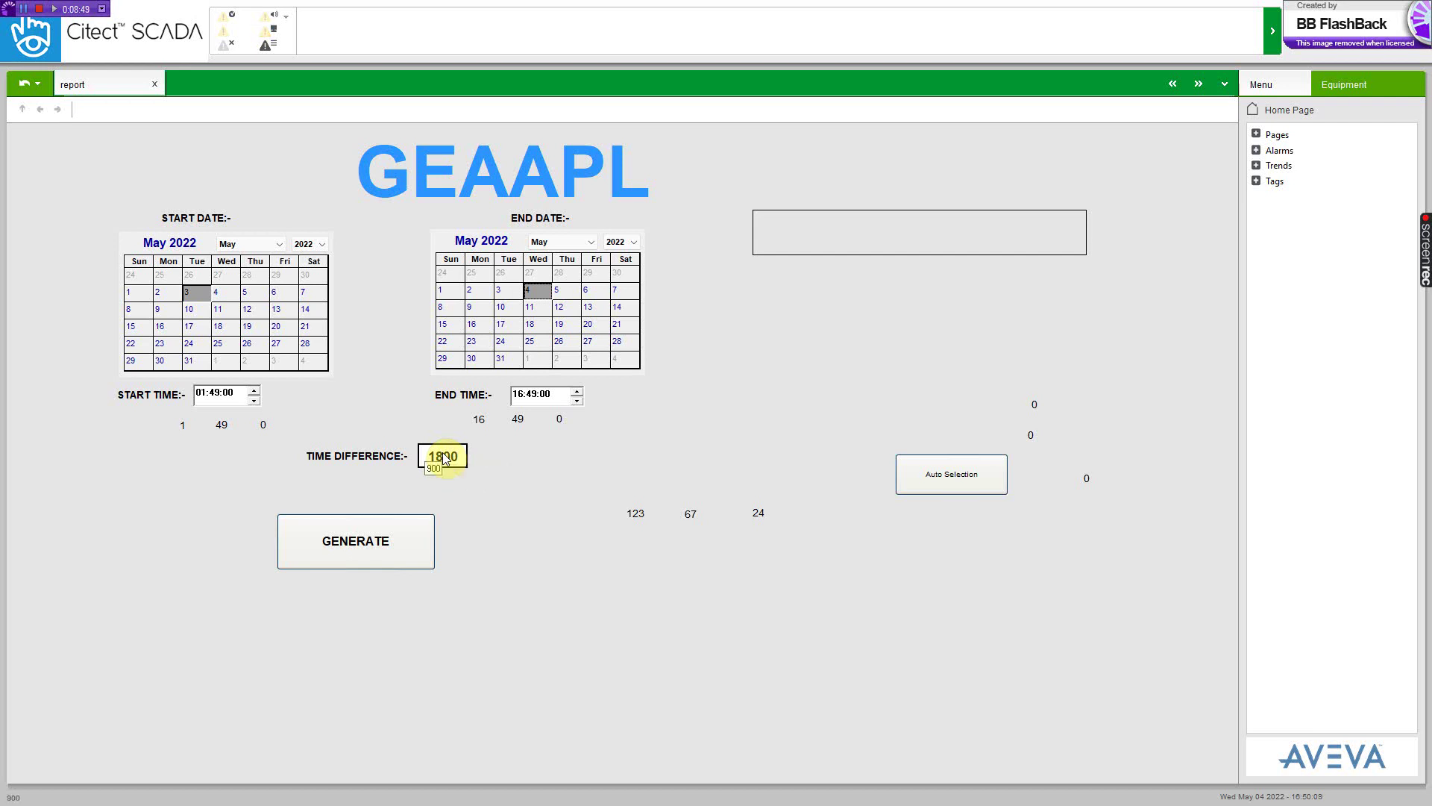
key("Return")
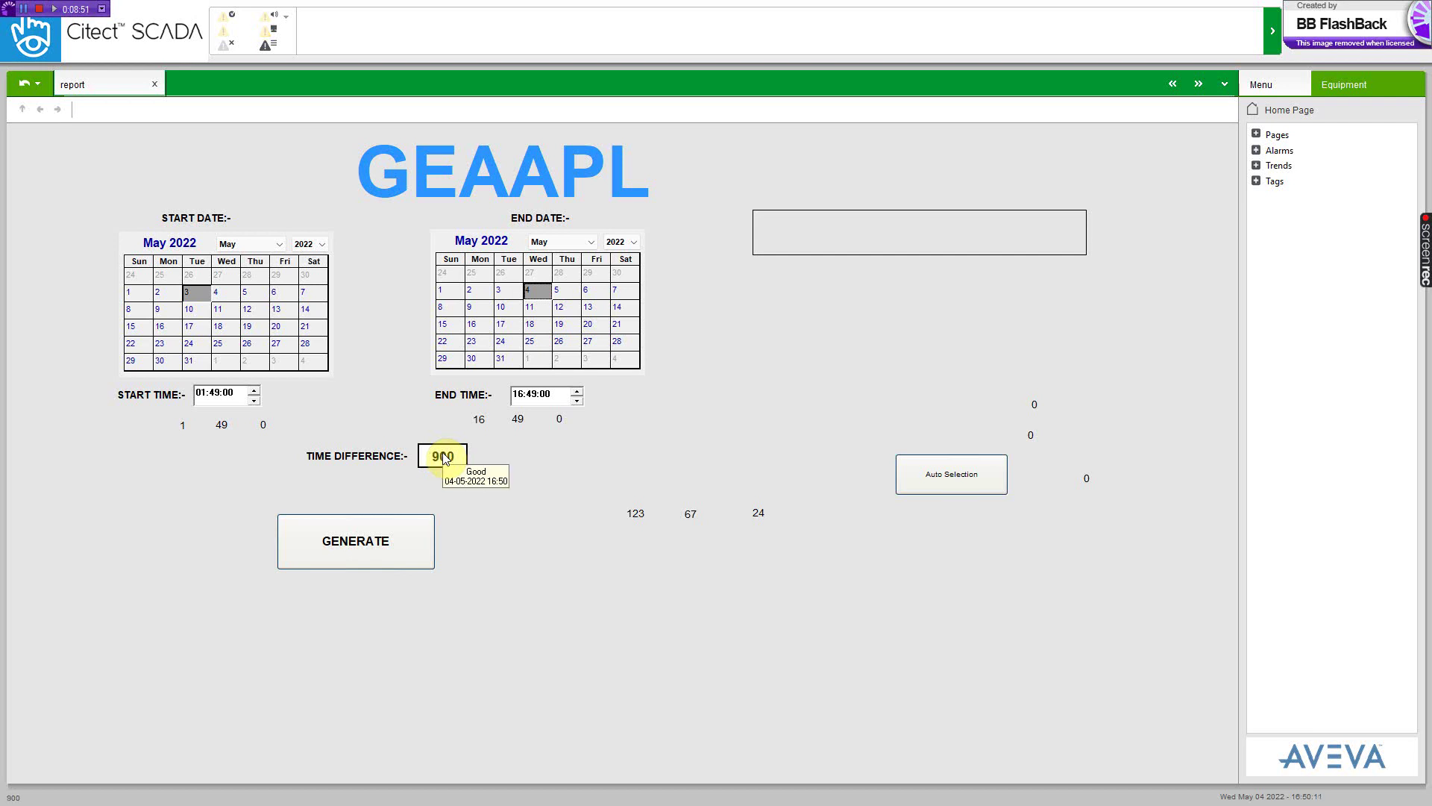
key("Return")
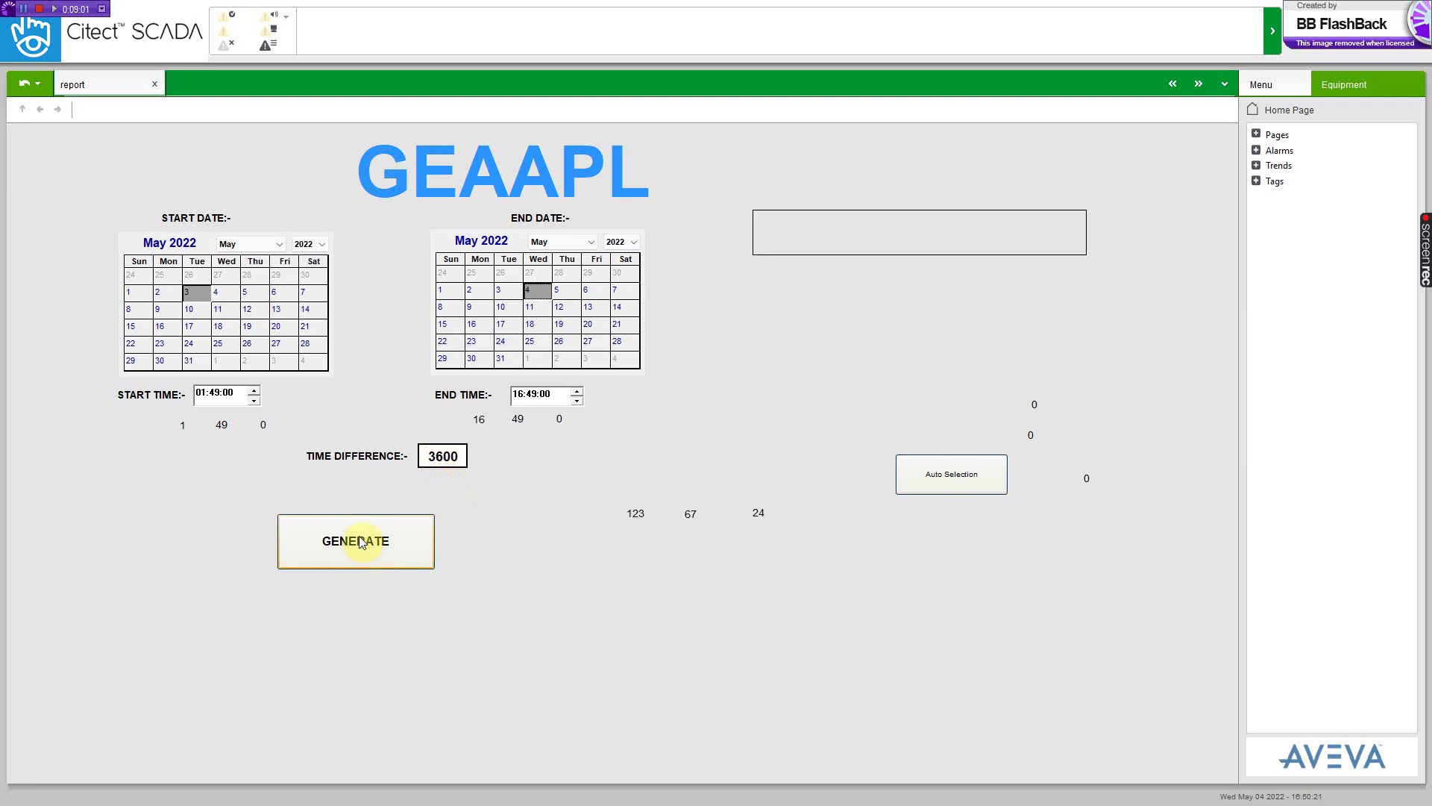
left_click(348, 555)
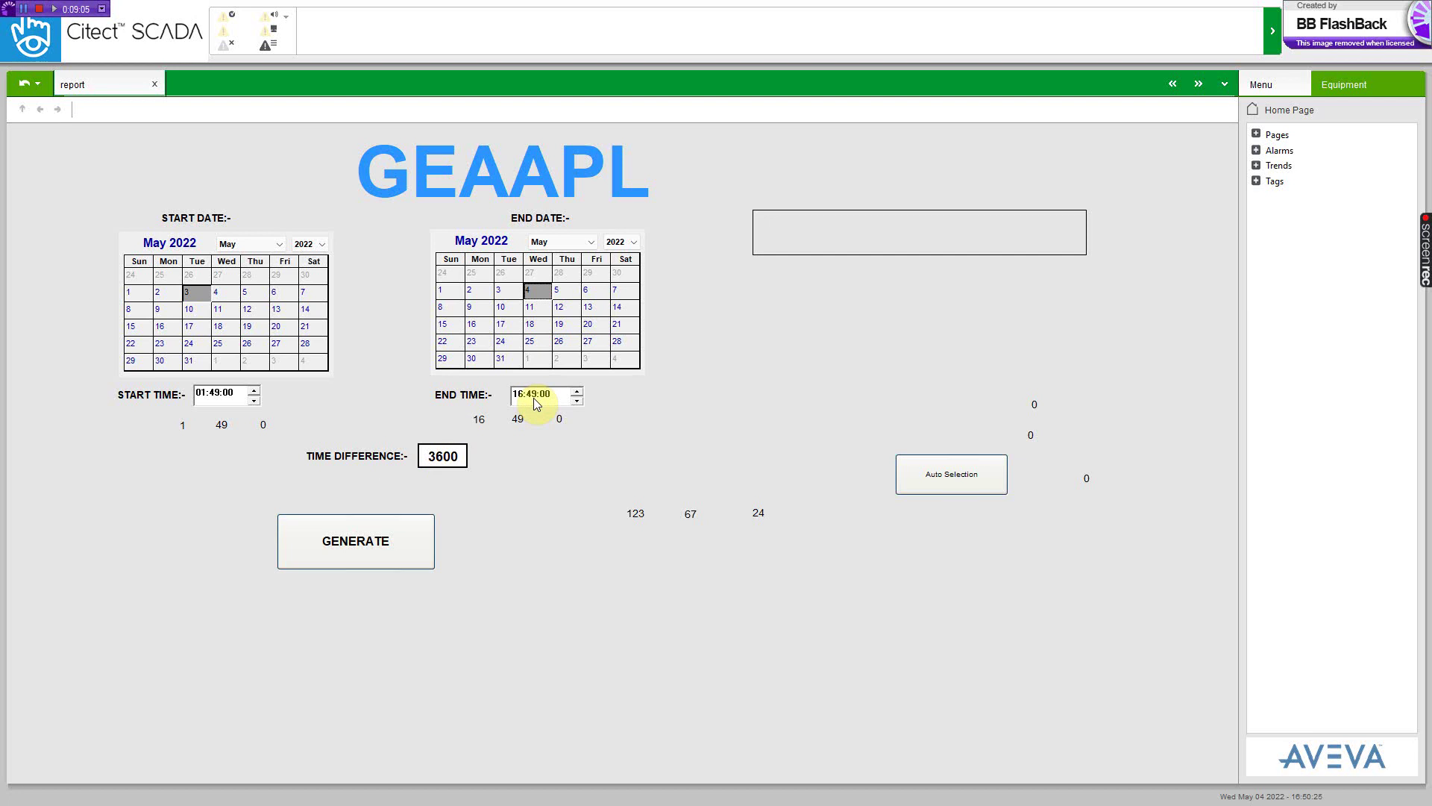
left_click(371, 543)
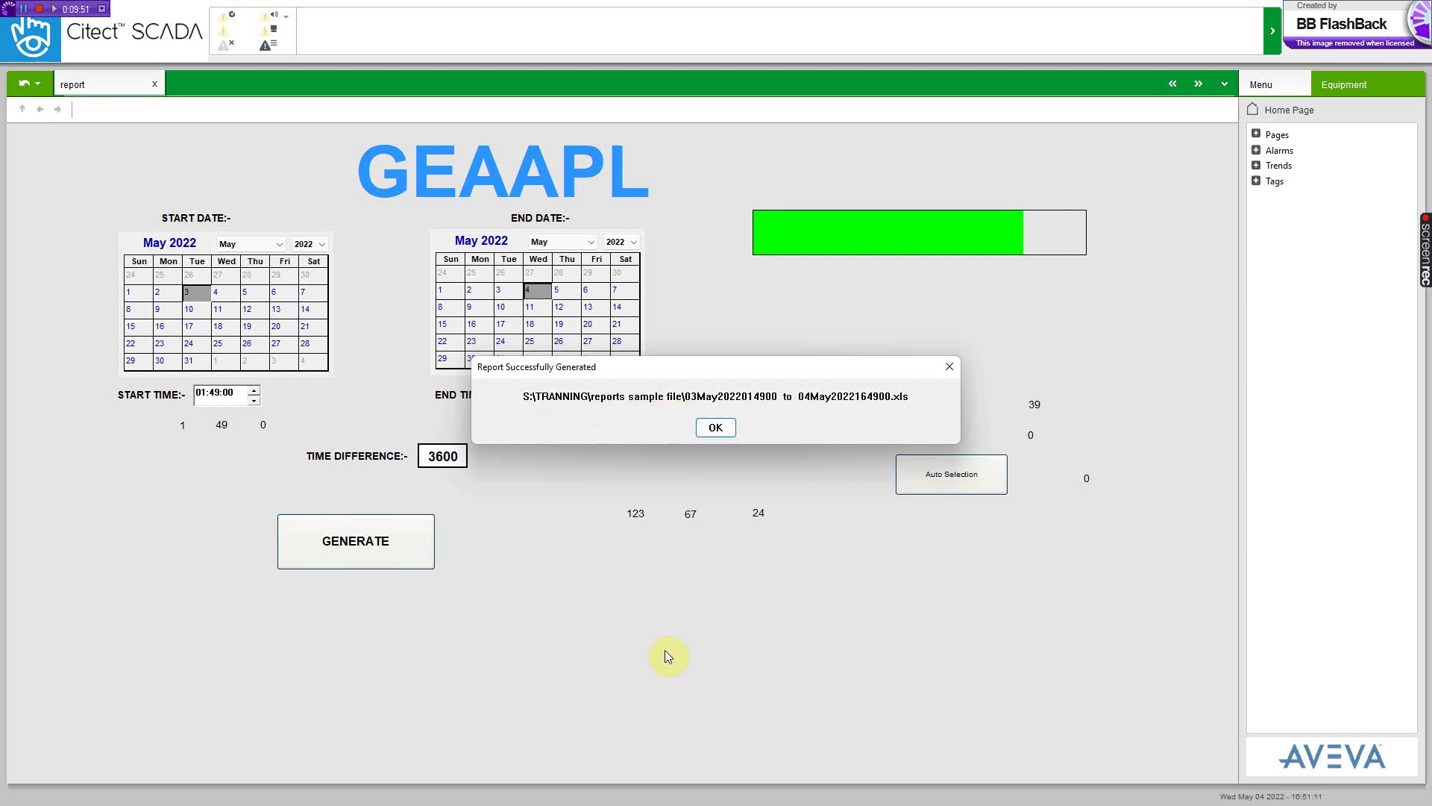
key("super")
- Browse in File Explorer to S:\TRANNING\reports sample file
left_click(673, 794)
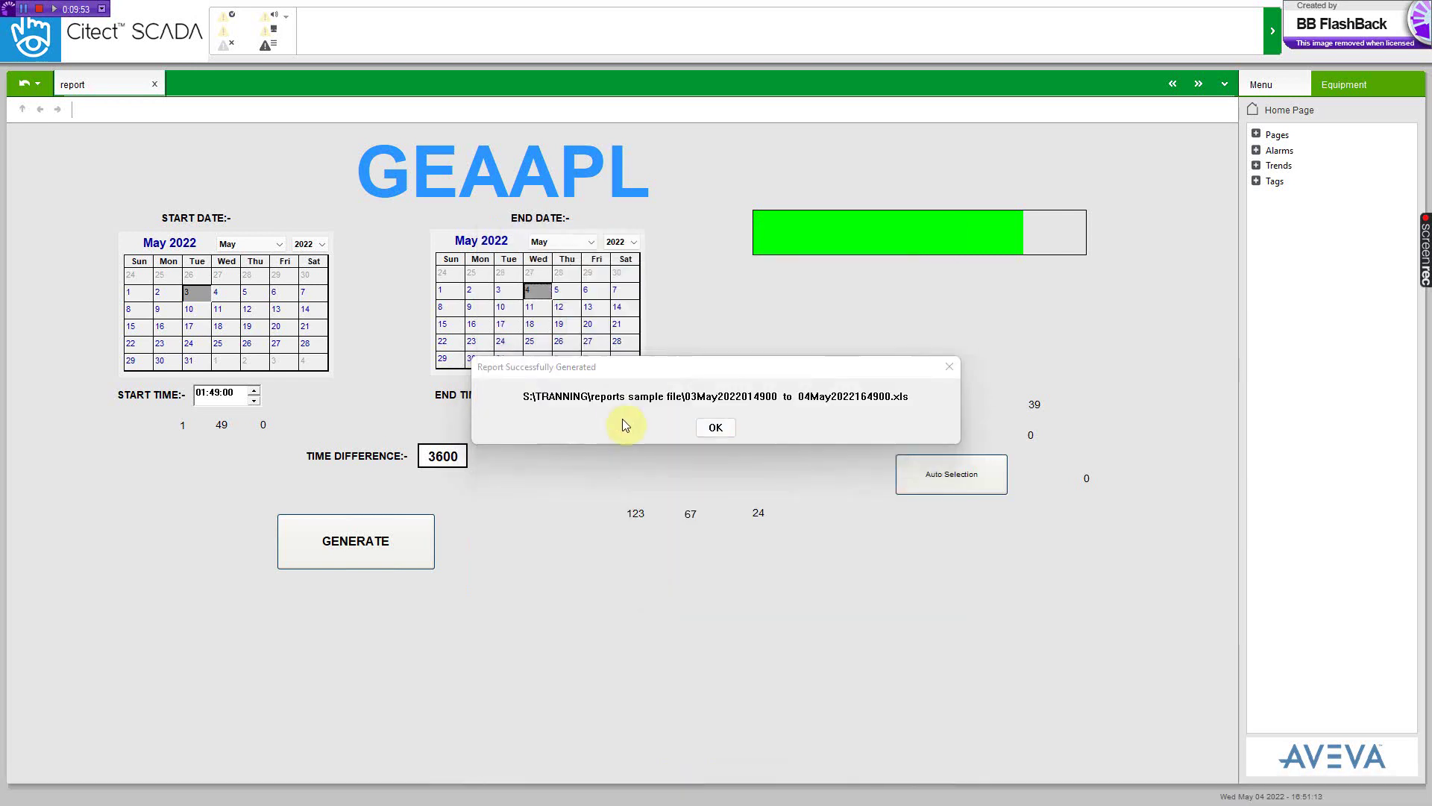
key("super")
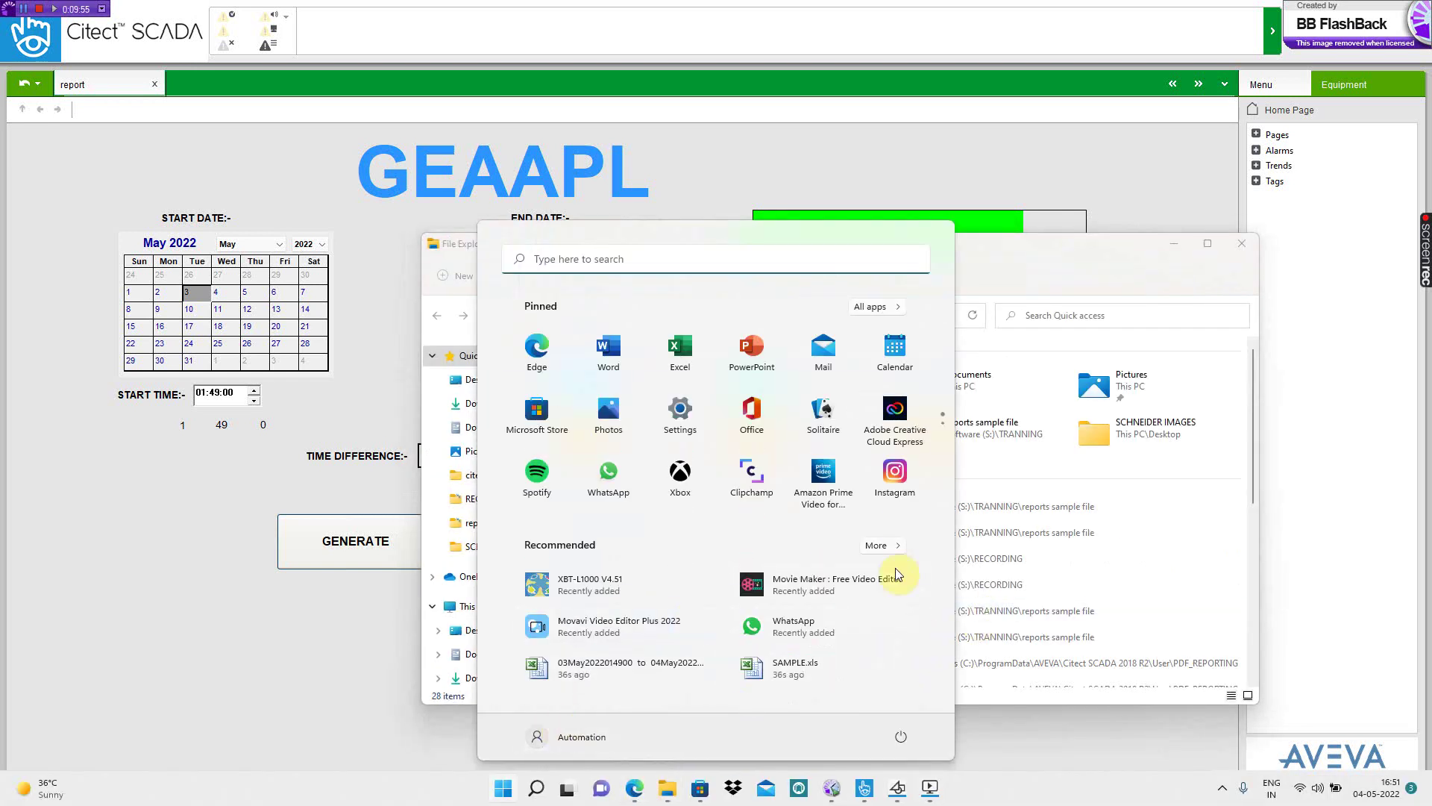
left_click(1151, 266)
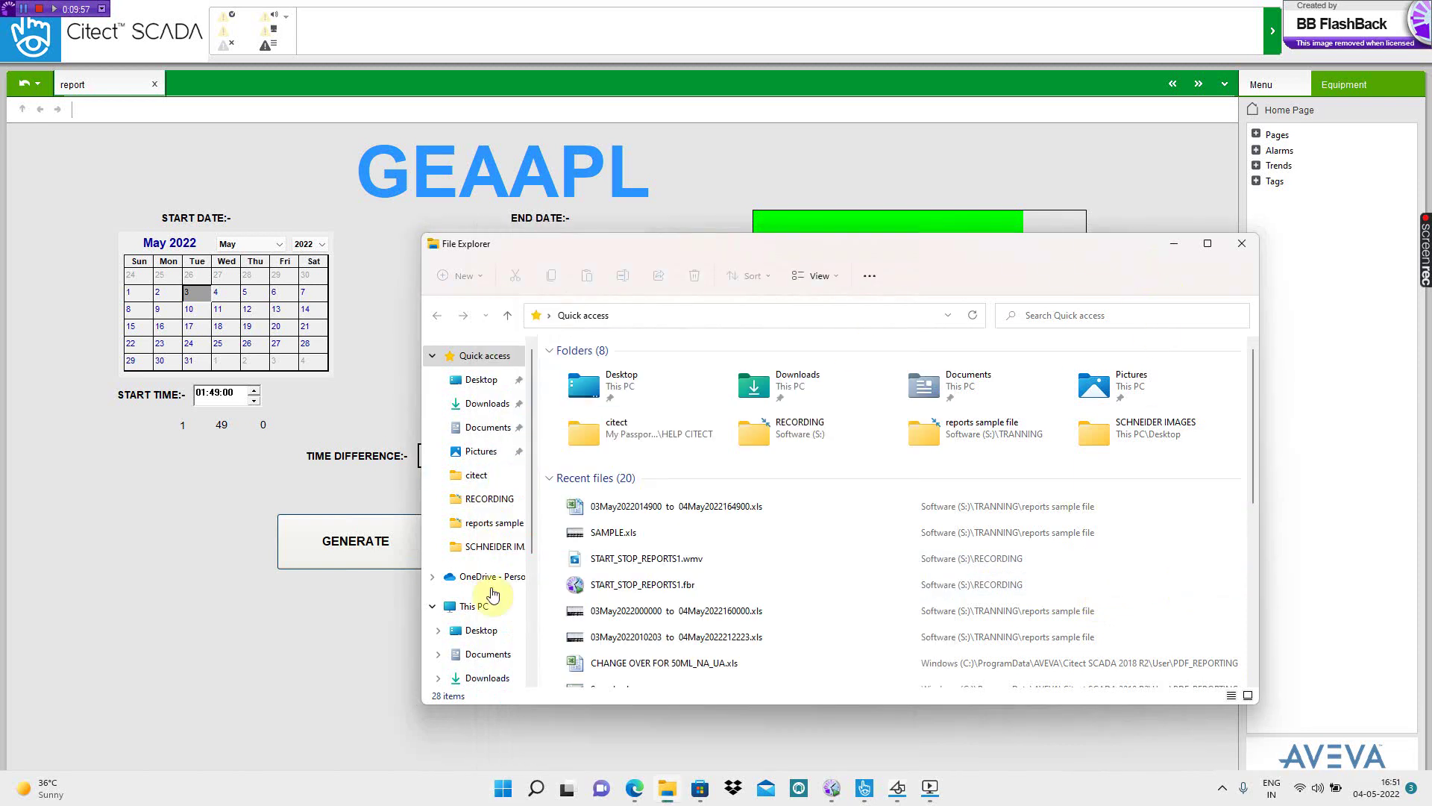
left_click_drag(529, 534, 495, 665)
left_click(491, 673)
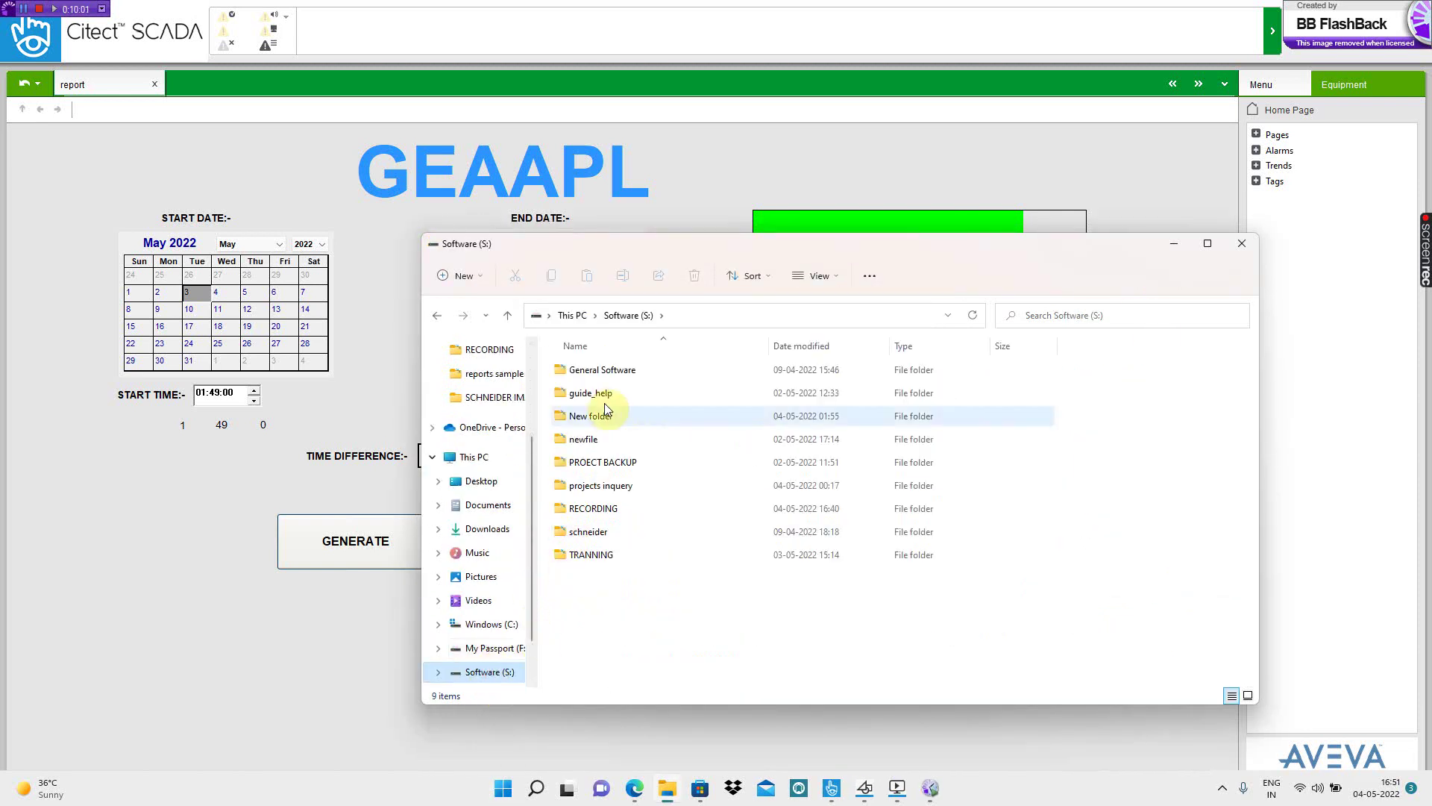
double_click(608, 555)
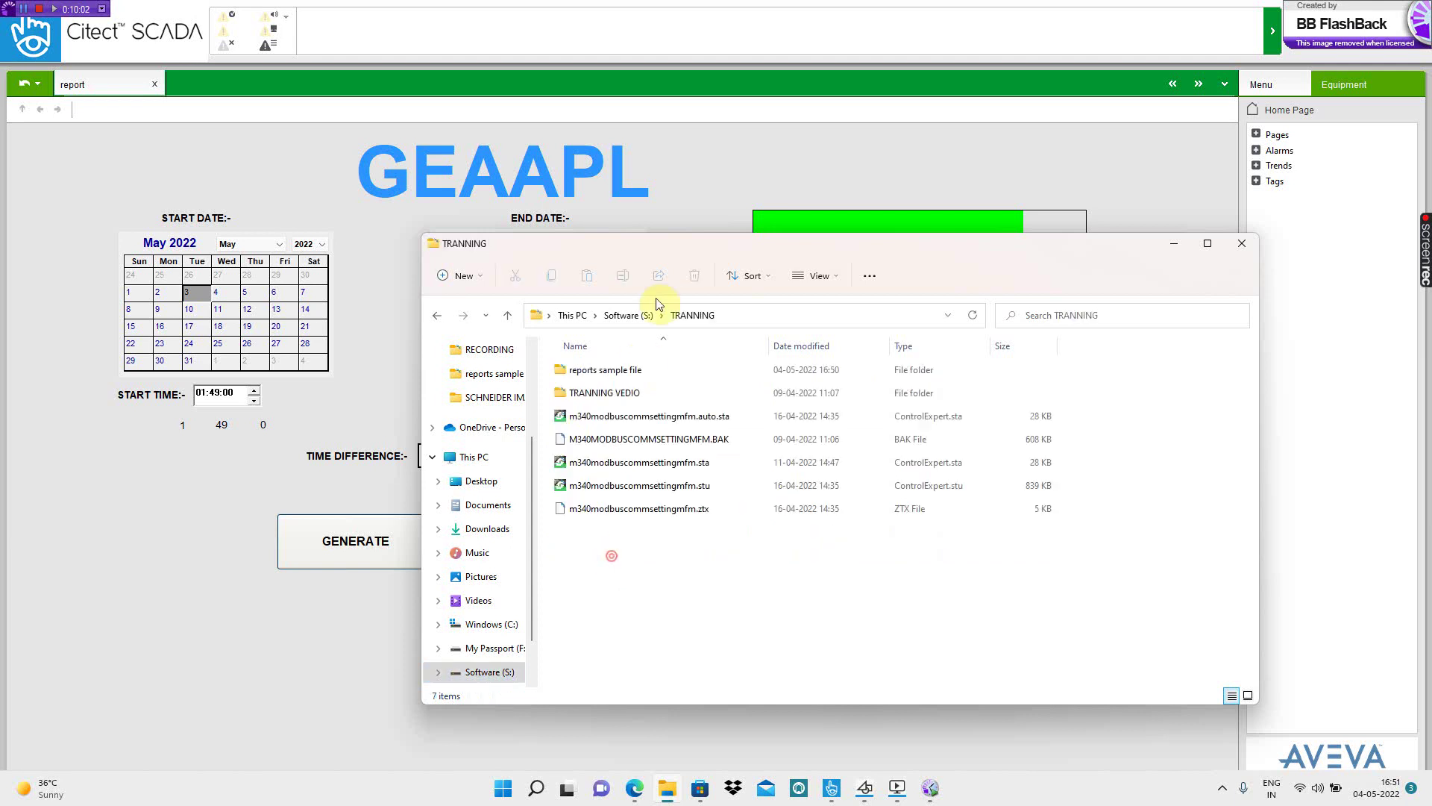
double_click(604, 370)
left_click_drag(787, 249, 1350, 380)
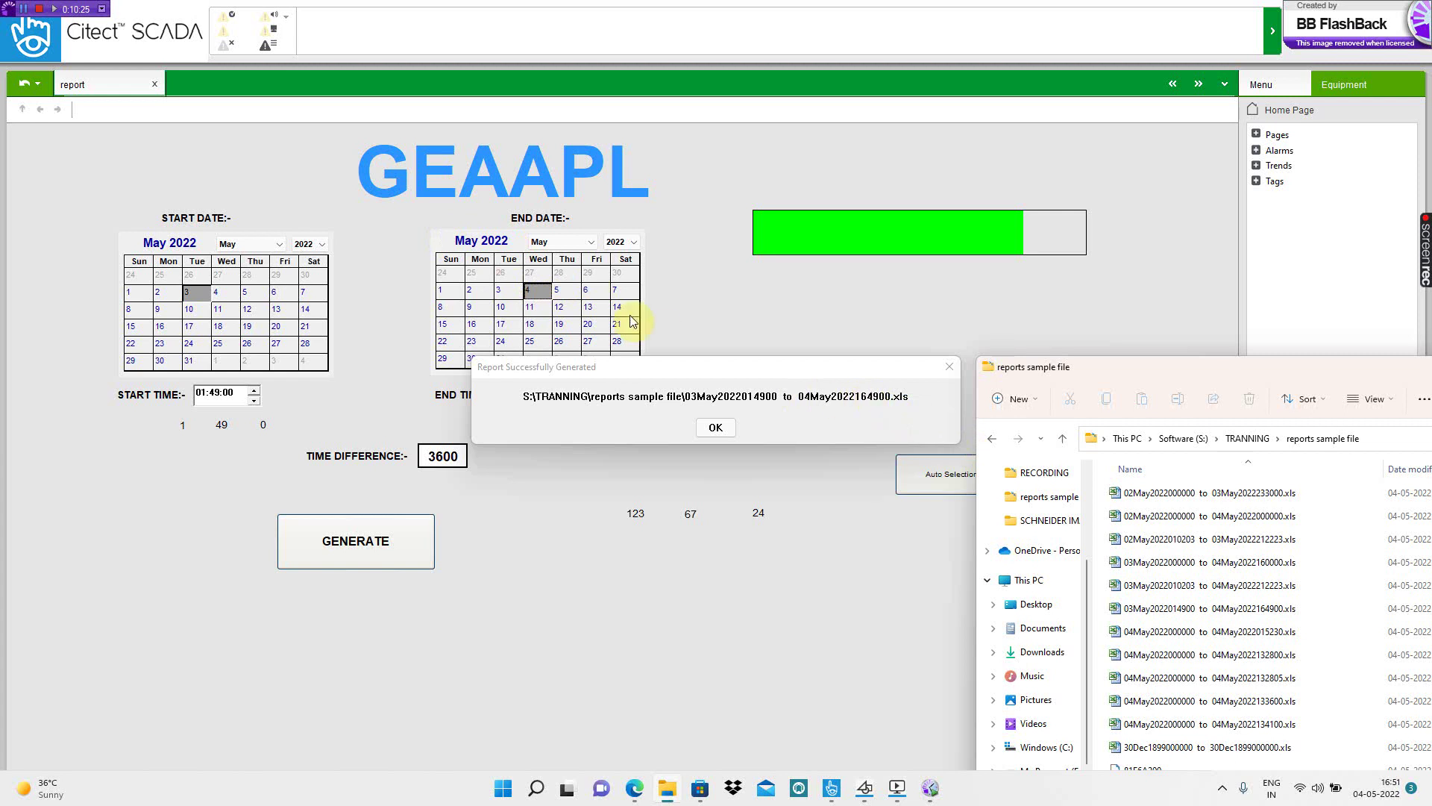
left_click_drag(672, 364, 788, 391)
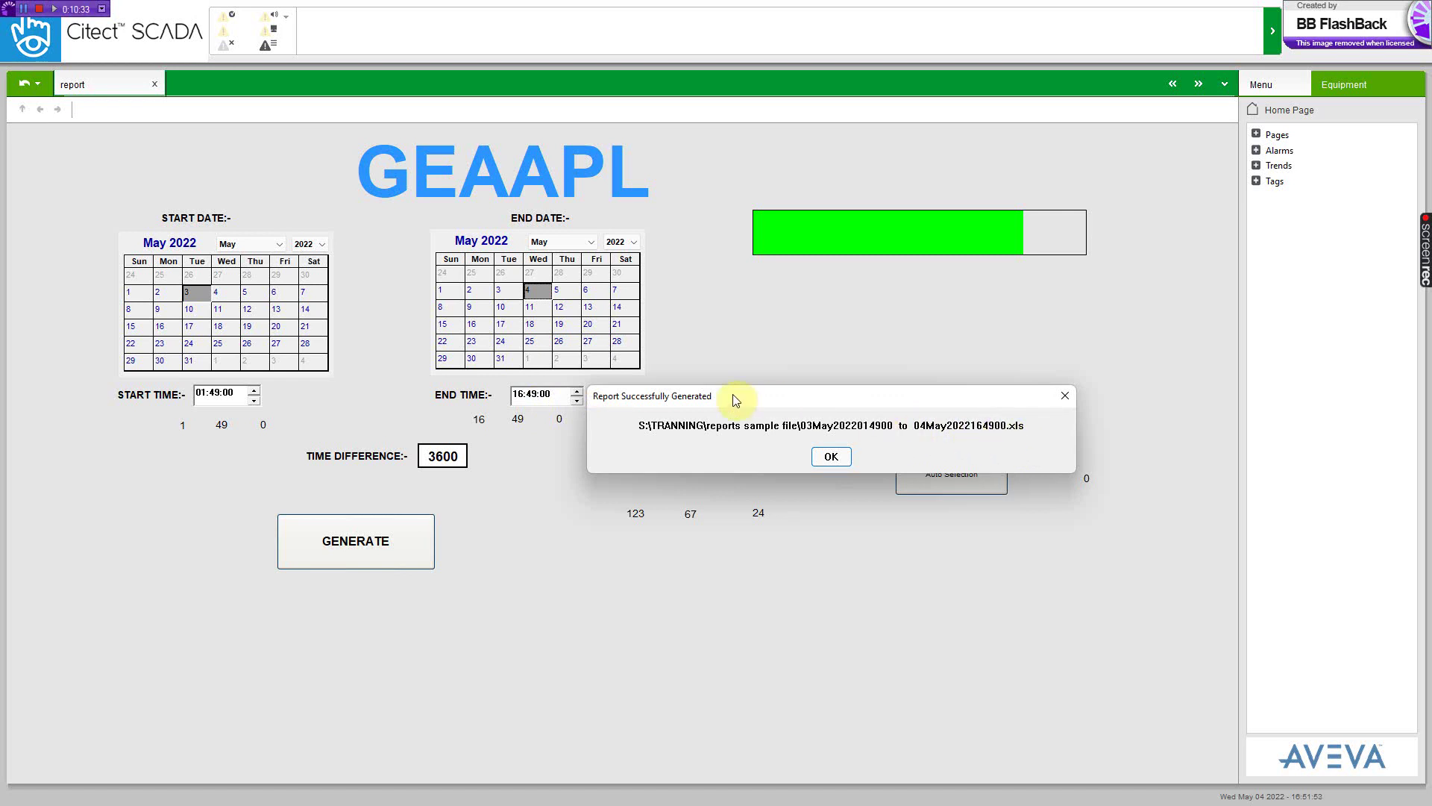
left_click_drag(732, 394, 735, 274)
left_click(827, 338)
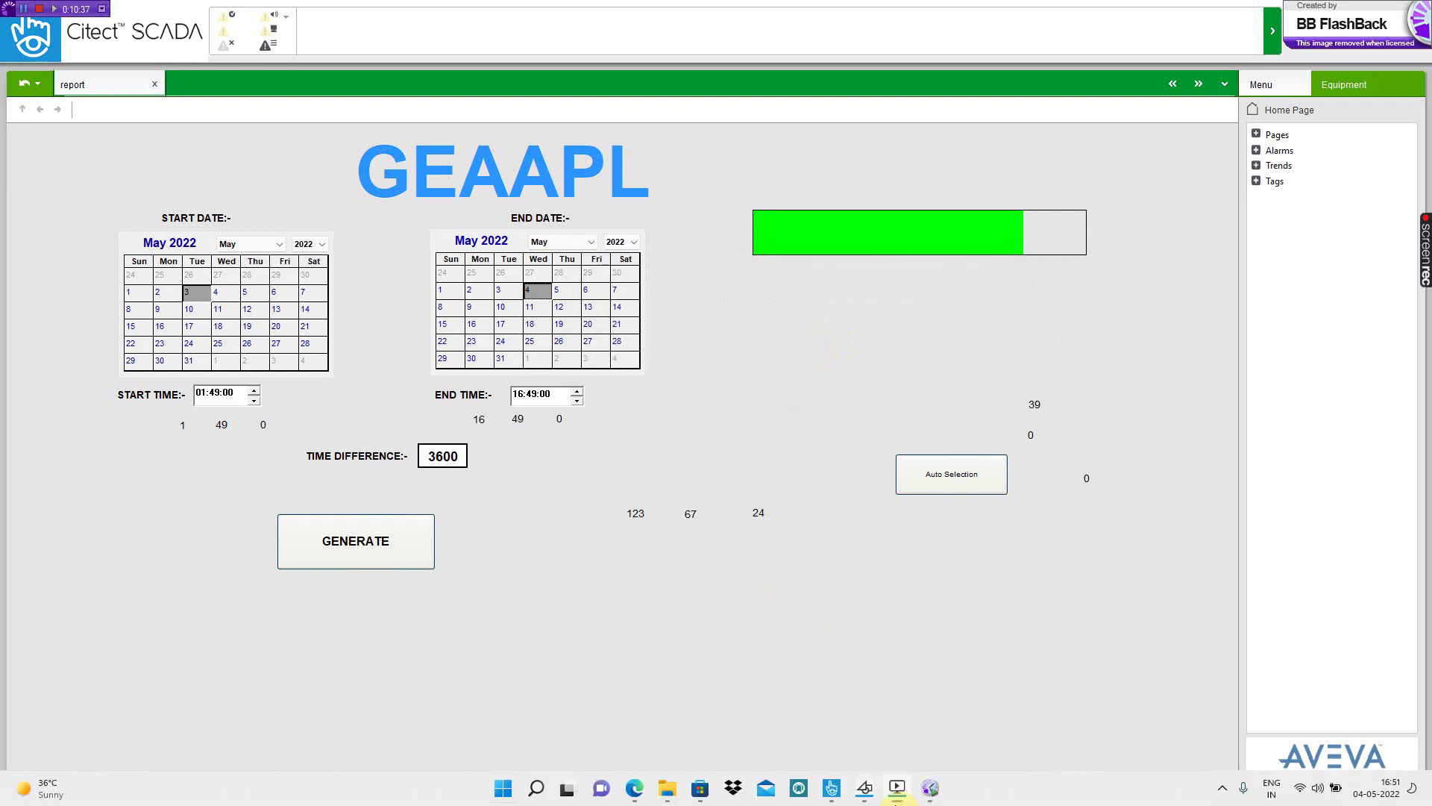
left_click(503, 788)
left_click(666, 789)
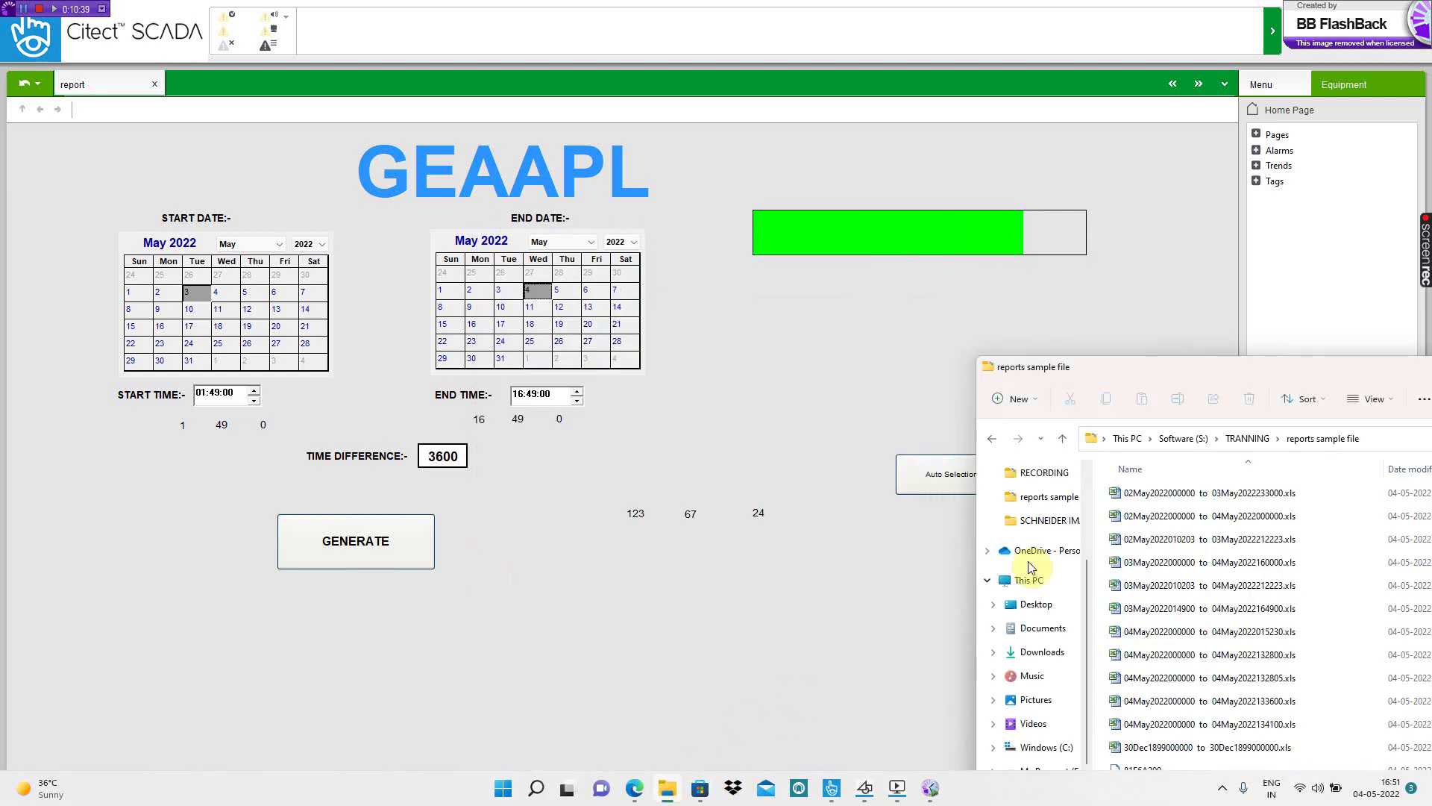
left_click_drag(1216, 367, 1184, 346)
left_click_drag(1001, 237, 986, 213)
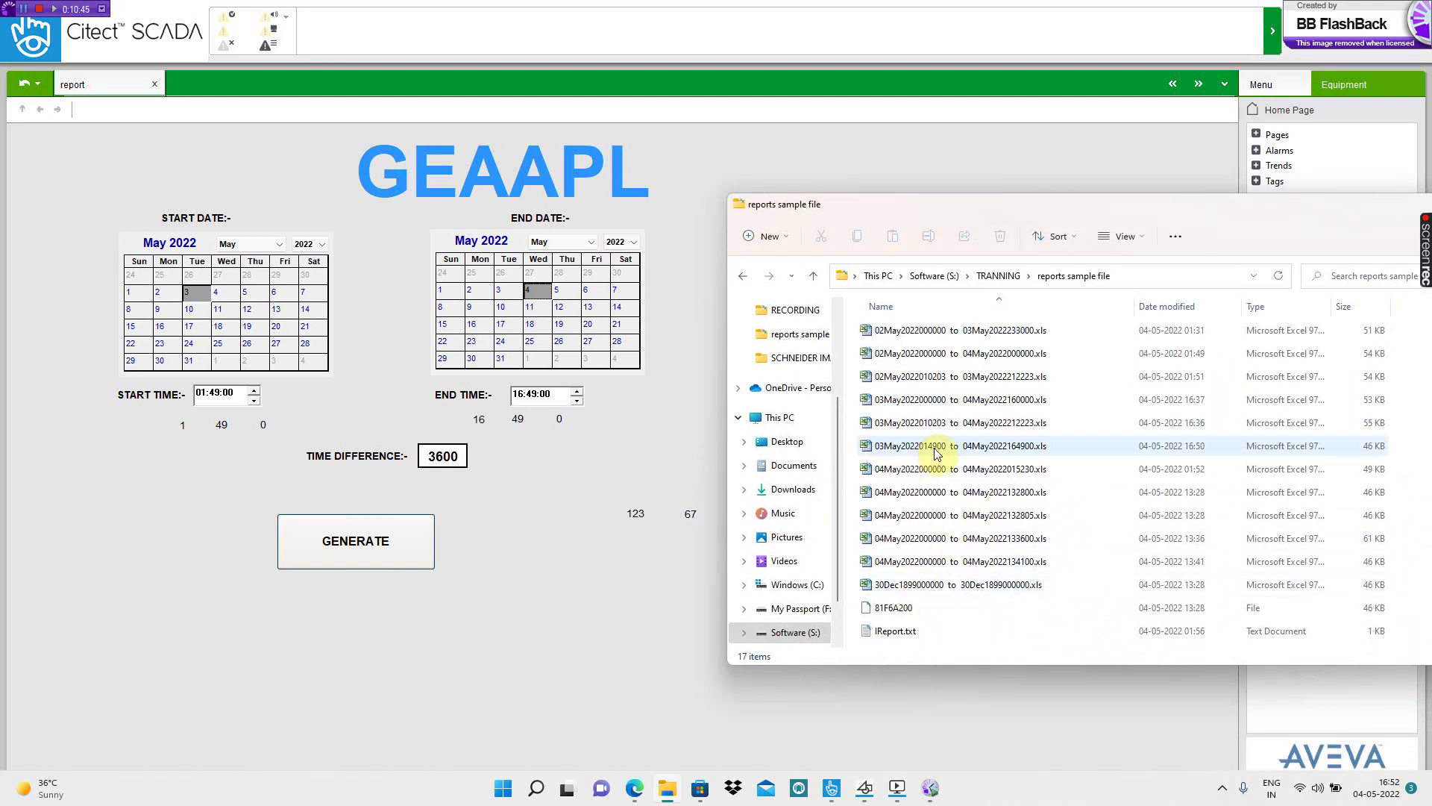
double_click(934, 451)
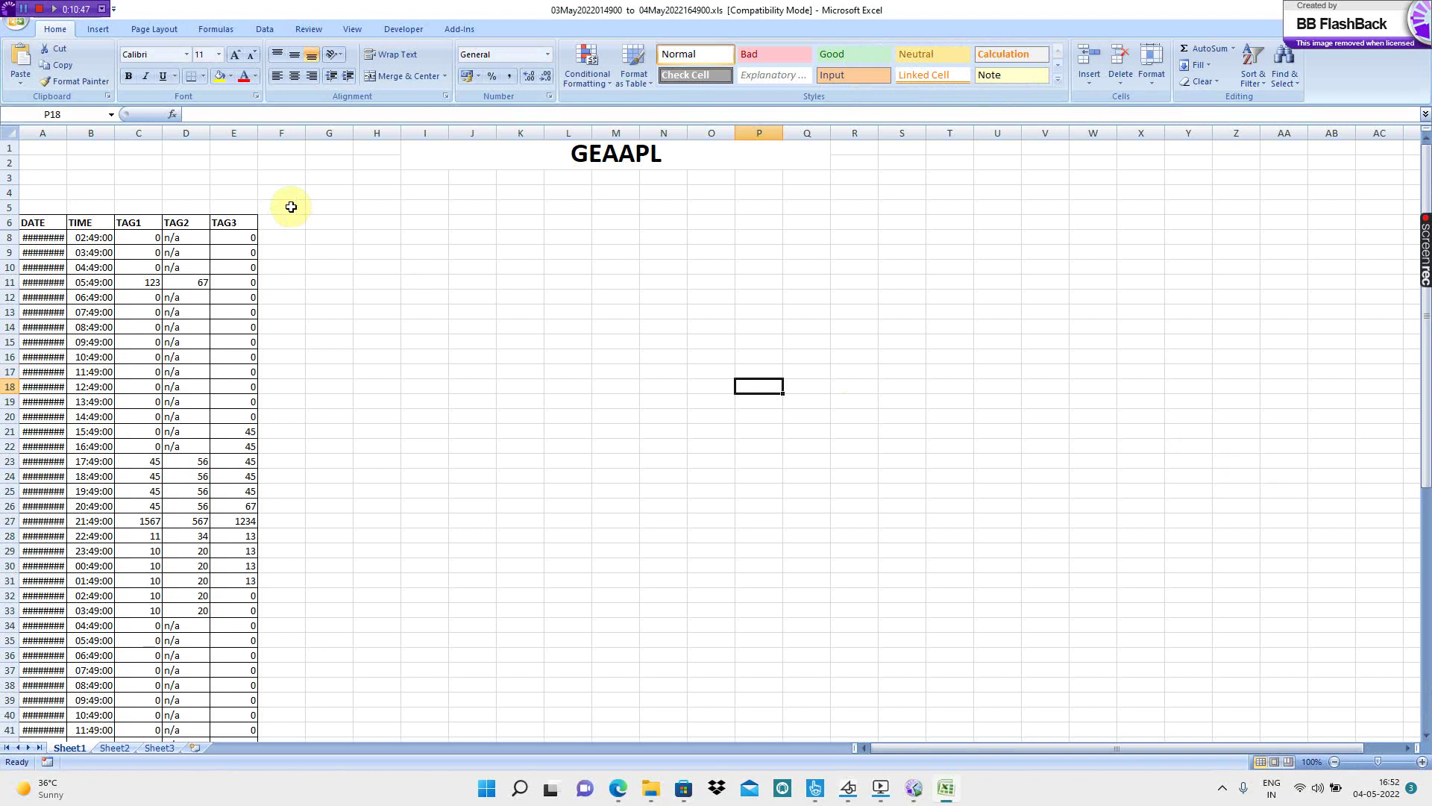
- Auto-fit the DATE column so dates read 03-05-2022, check the TIME entries, and close Excel
left_click_drag(67, 131, 68, 131)
double_click(67, 131)
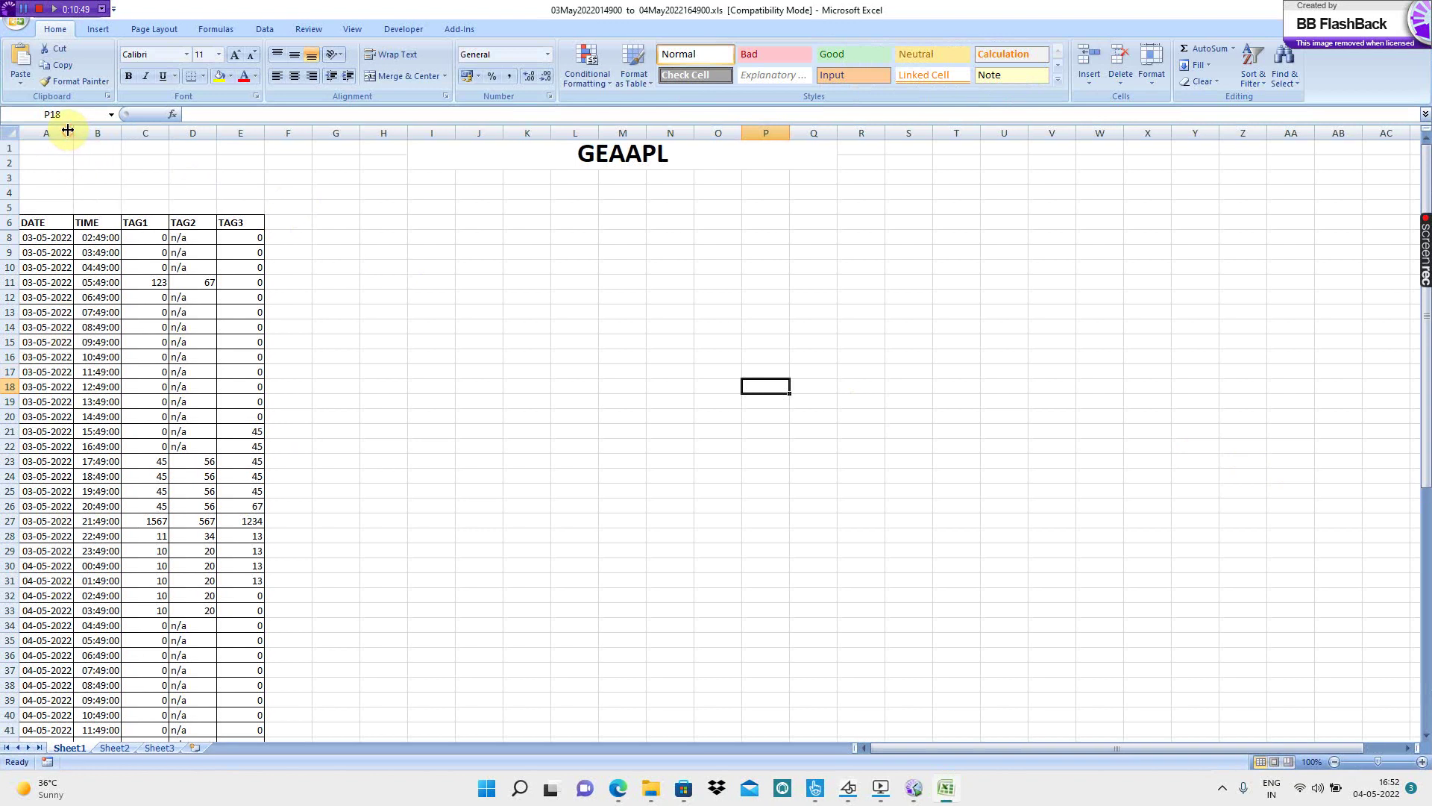
scroll(192, 580, "down", 7)
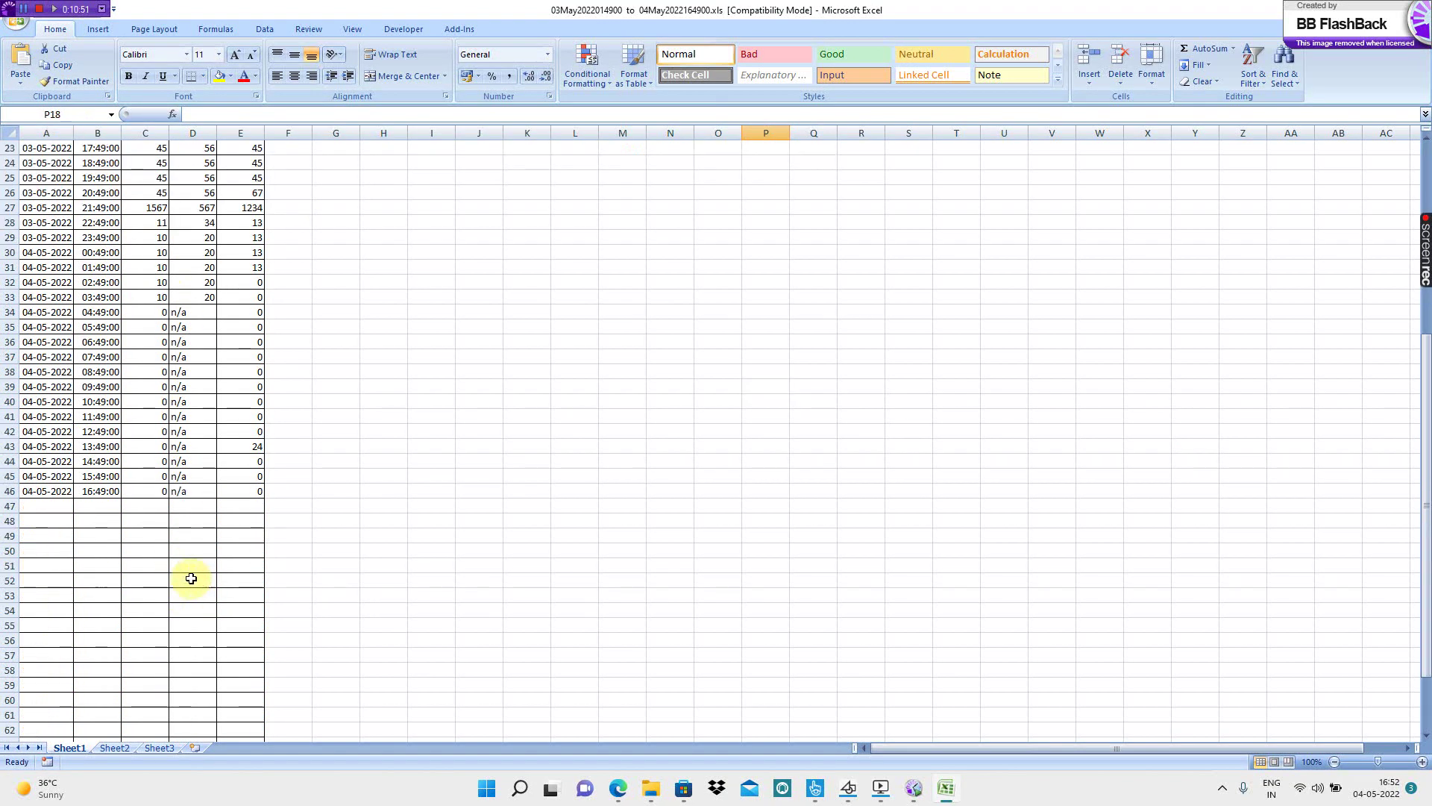
left_click(105, 491)
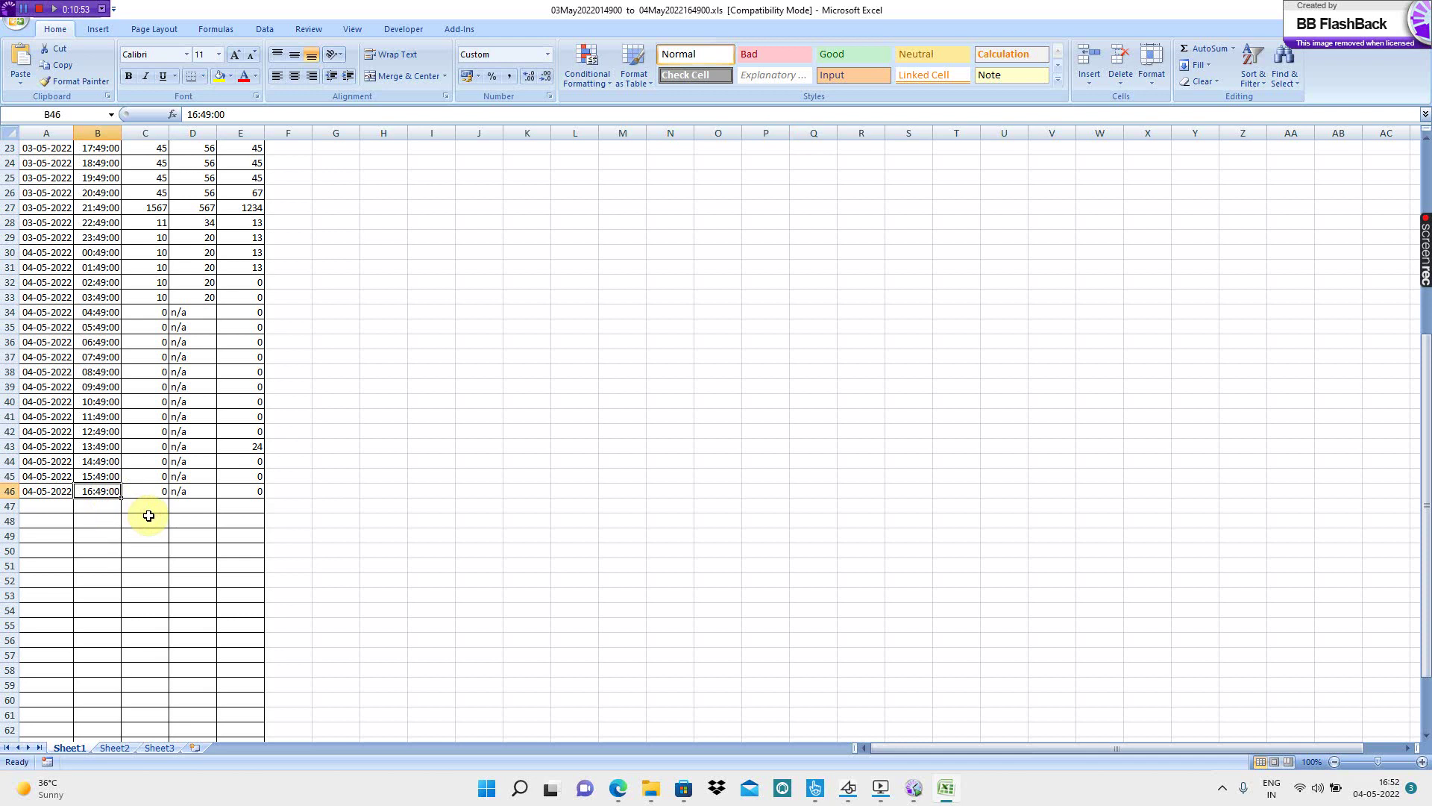
scroll(115, 501, "up", 2)
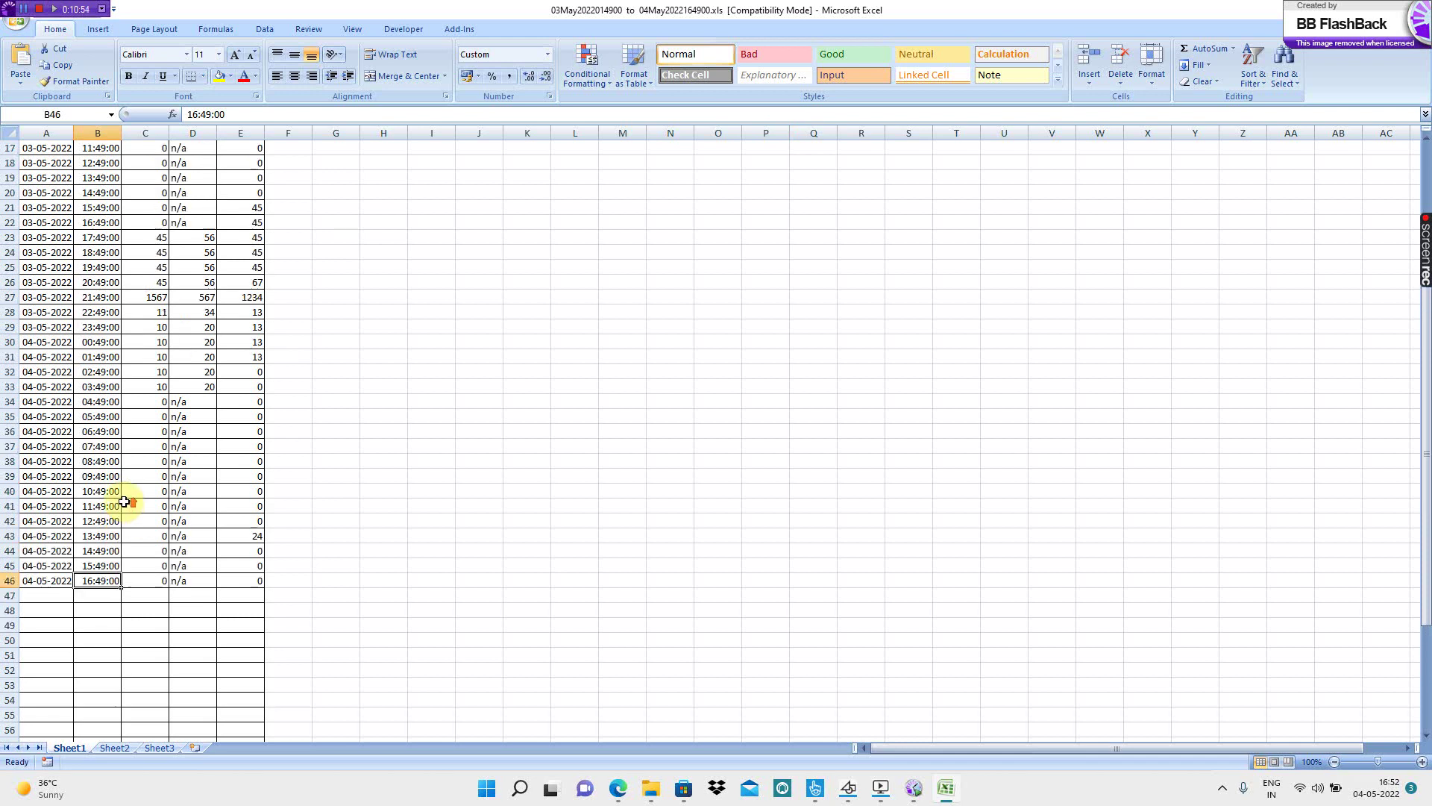
left_click(108, 565)
left_click(108, 549)
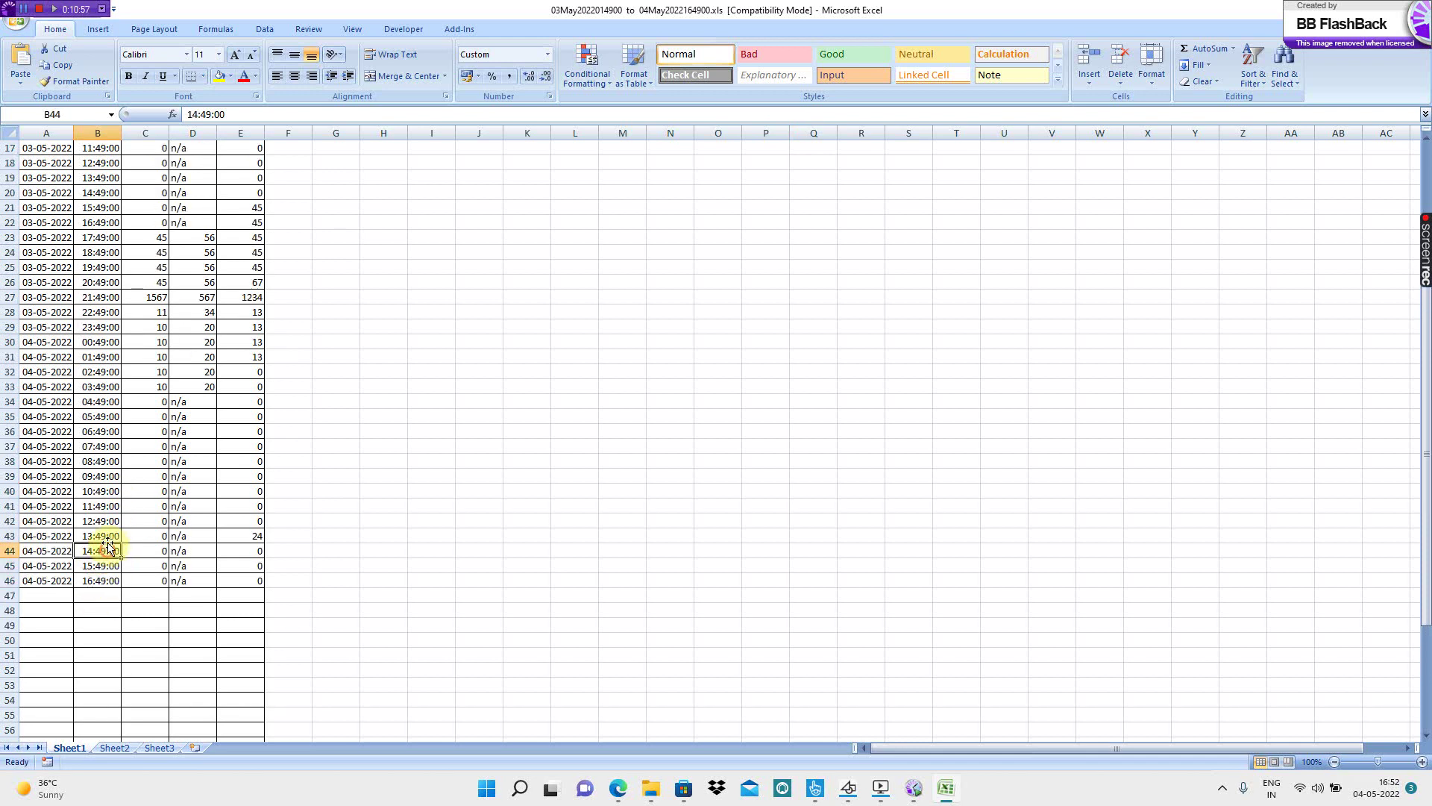
left_click(105, 536)
left_click(105, 506)
scroll(106, 387, "up", 5)
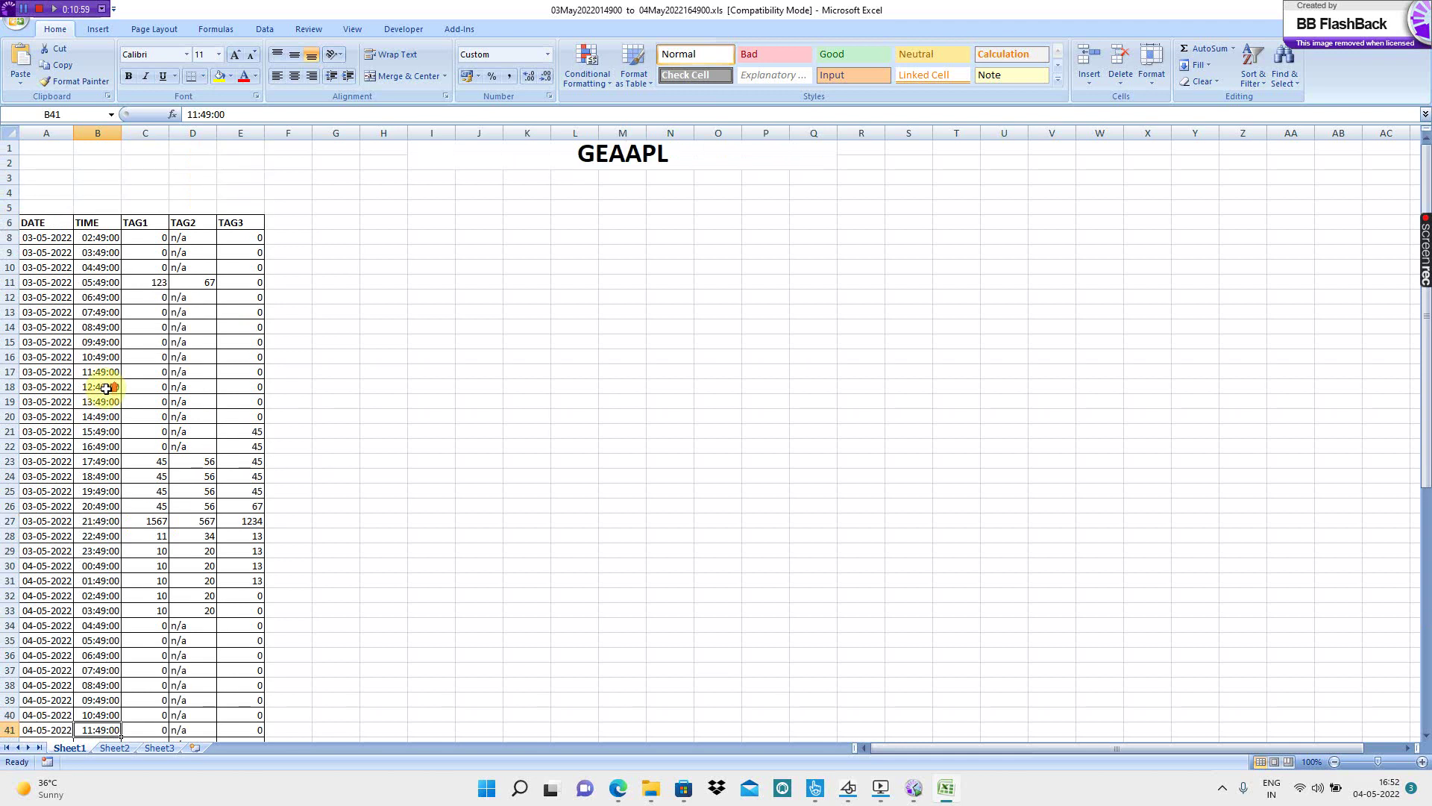
left_click(108, 237)
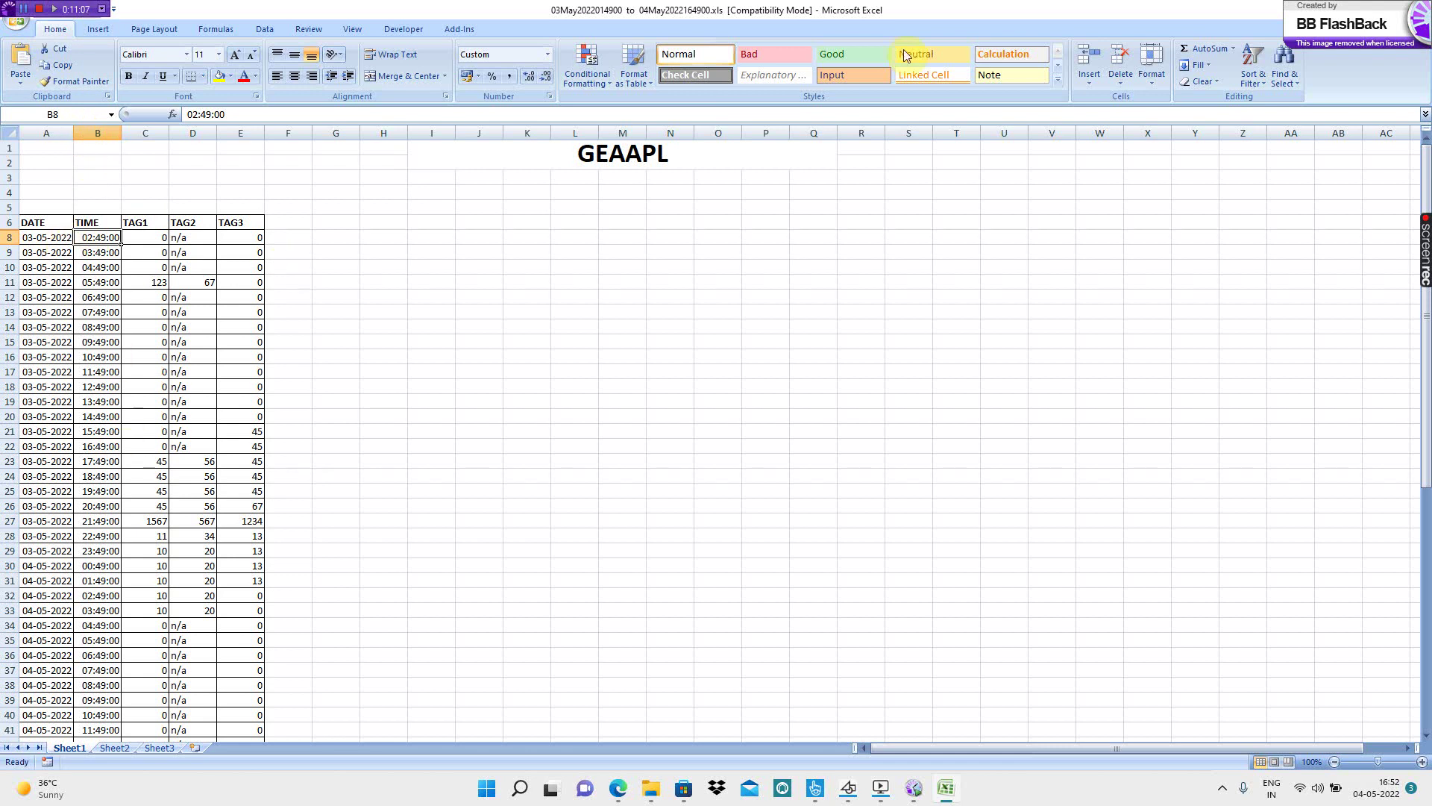
left_click(1419, 9)
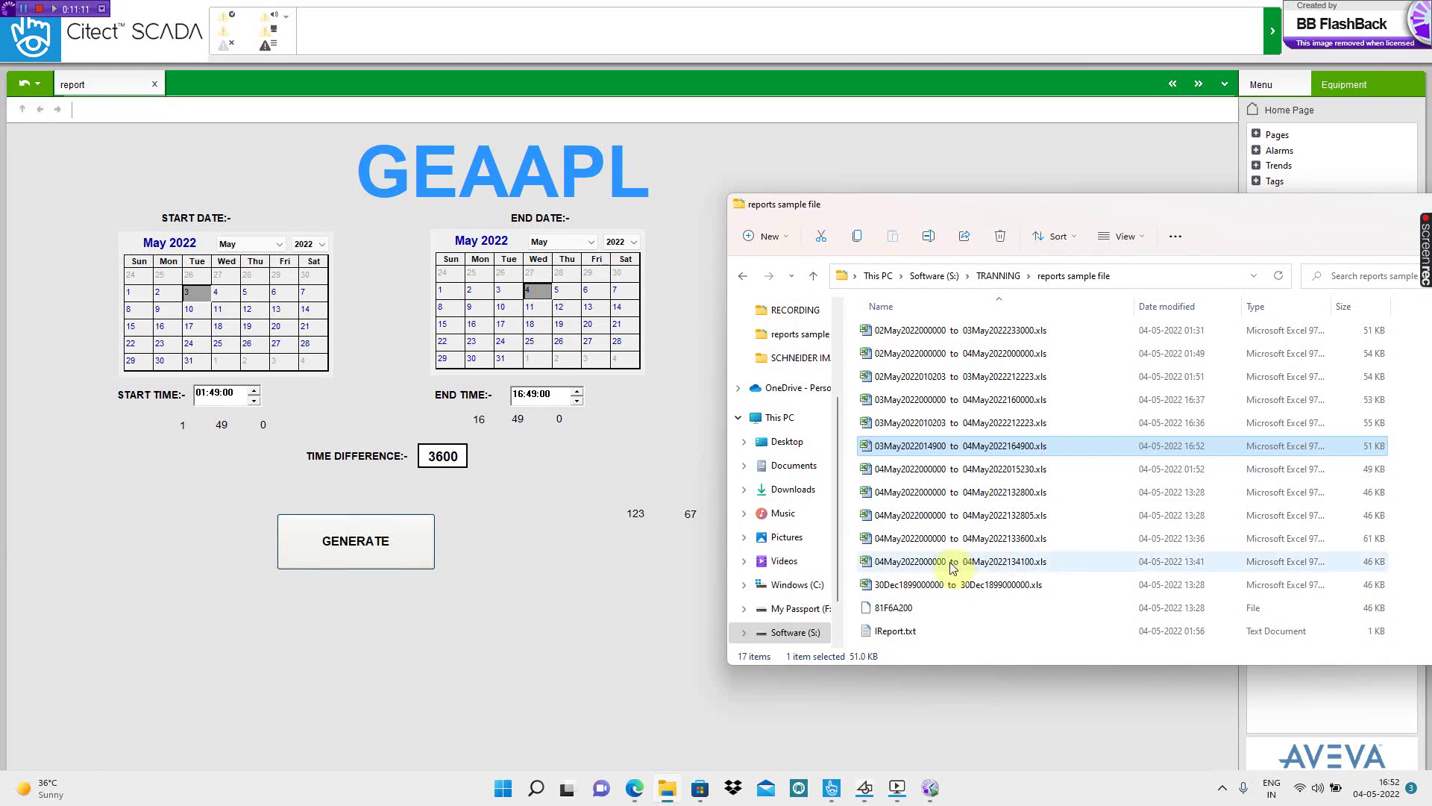
- Permanently delete the 12 generated report spreadsheets
left_click(943, 589)
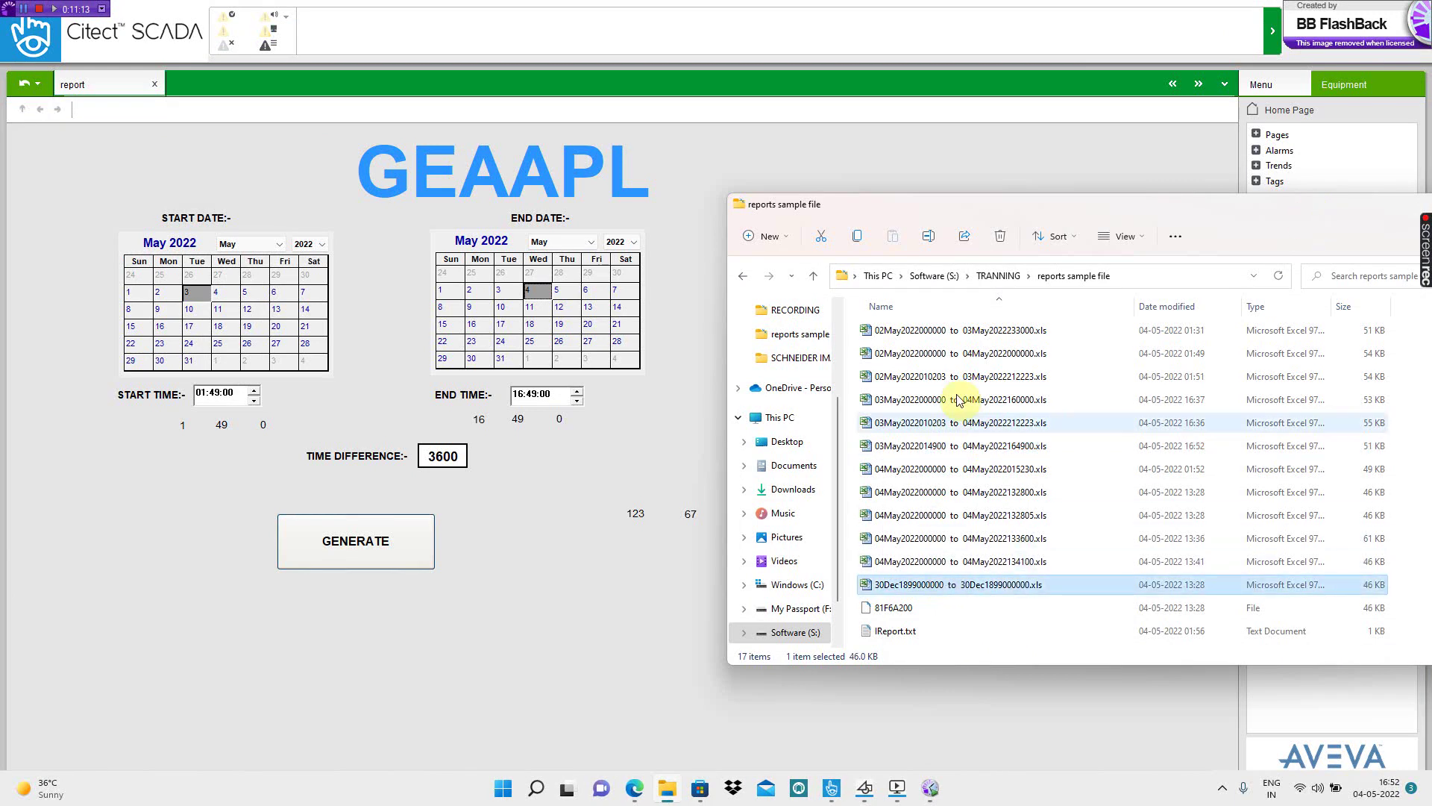
left_click(943, 332, "shift")
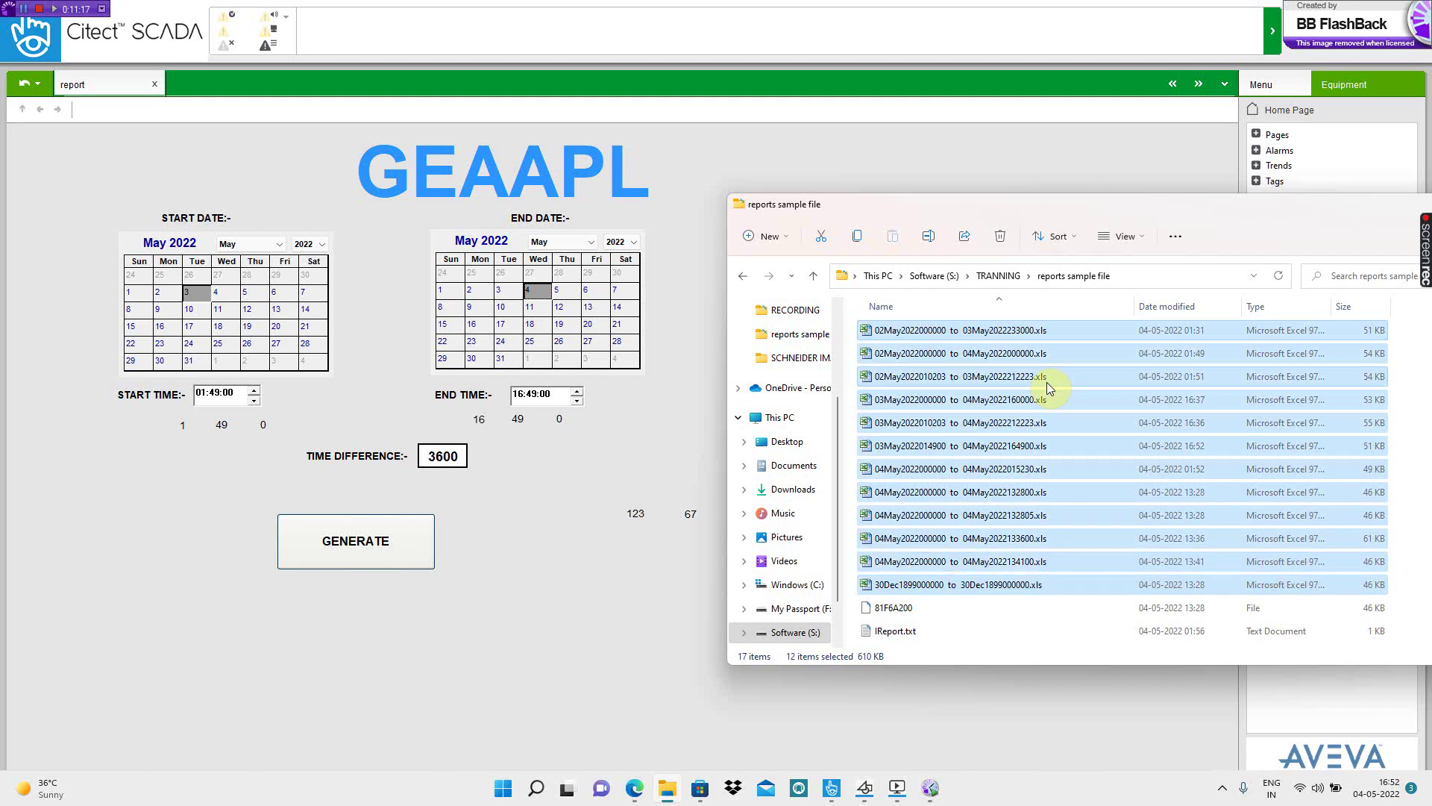
key("shift+Delete")
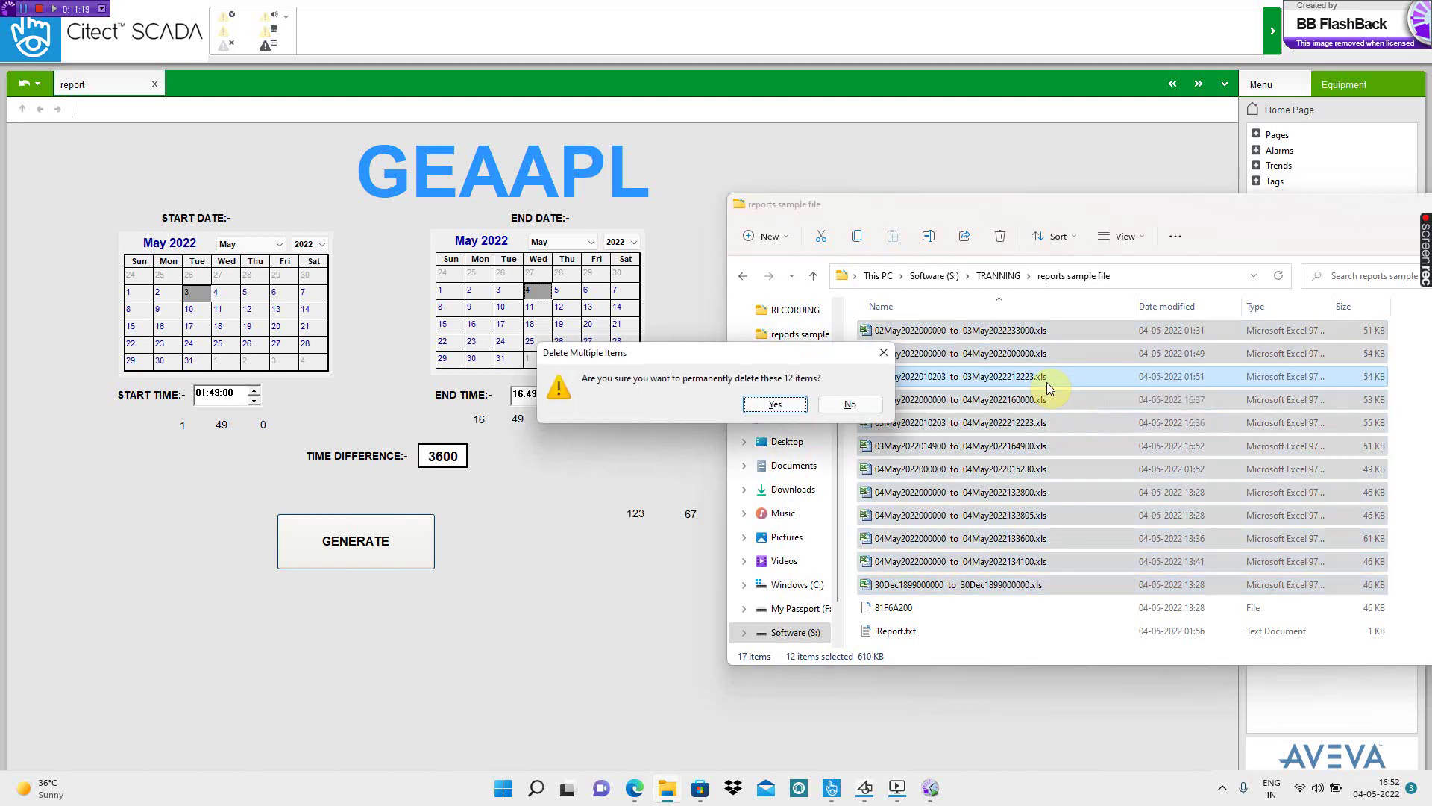
key("Return")
- Permanently delete the 81F6A200 file, leaving four items in the folder
left_click(896, 333)
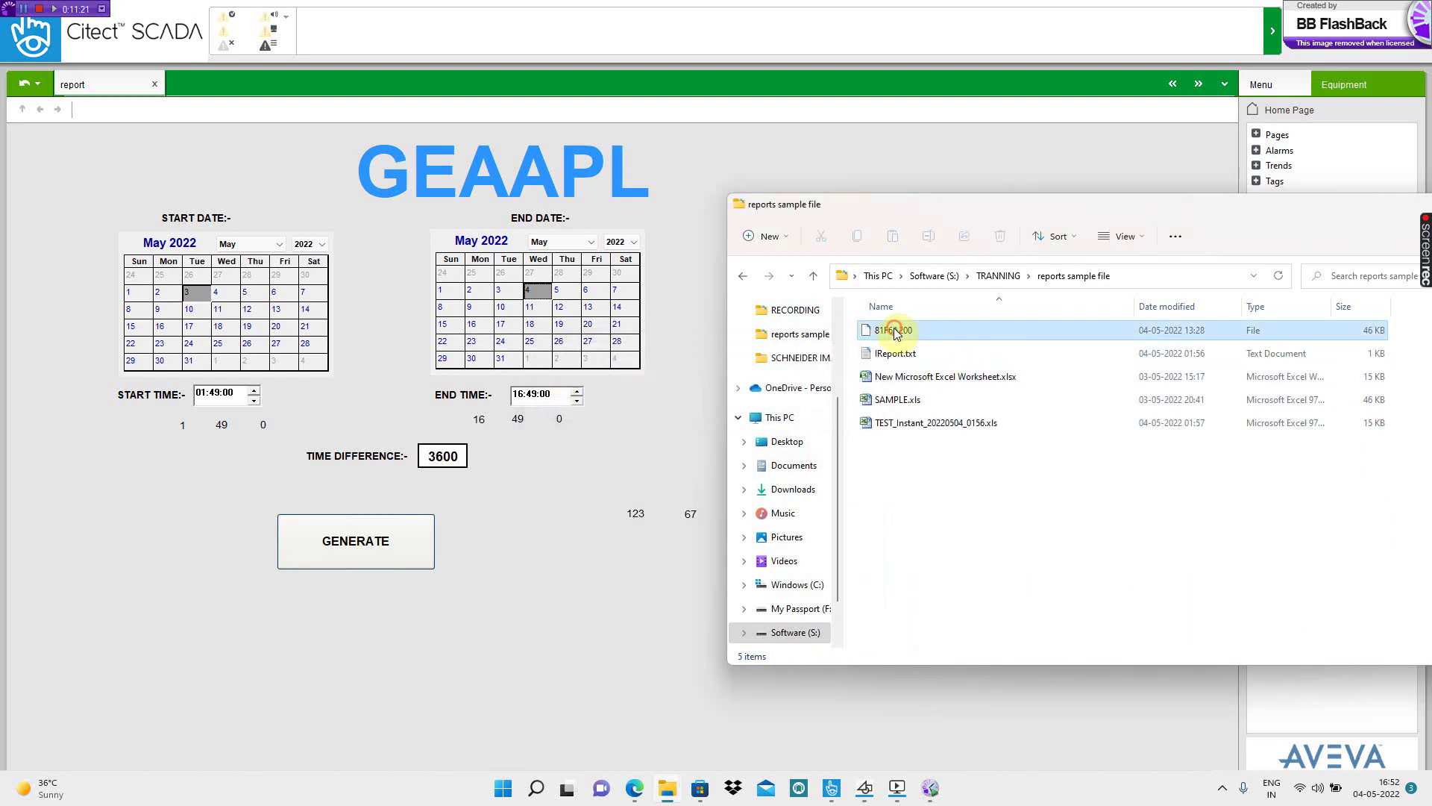
key("shift+Delete")
key("Return")
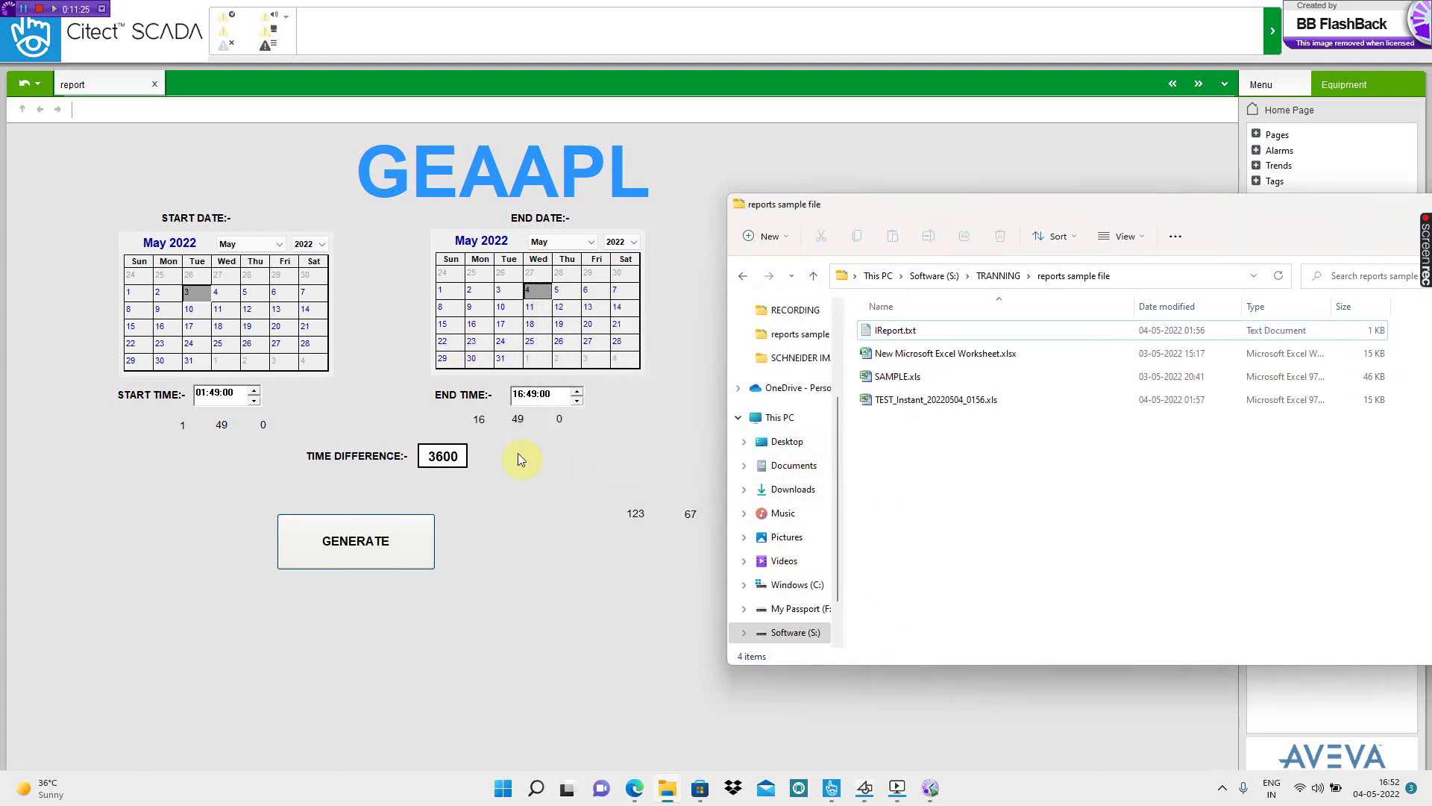
left_click(443, 456)
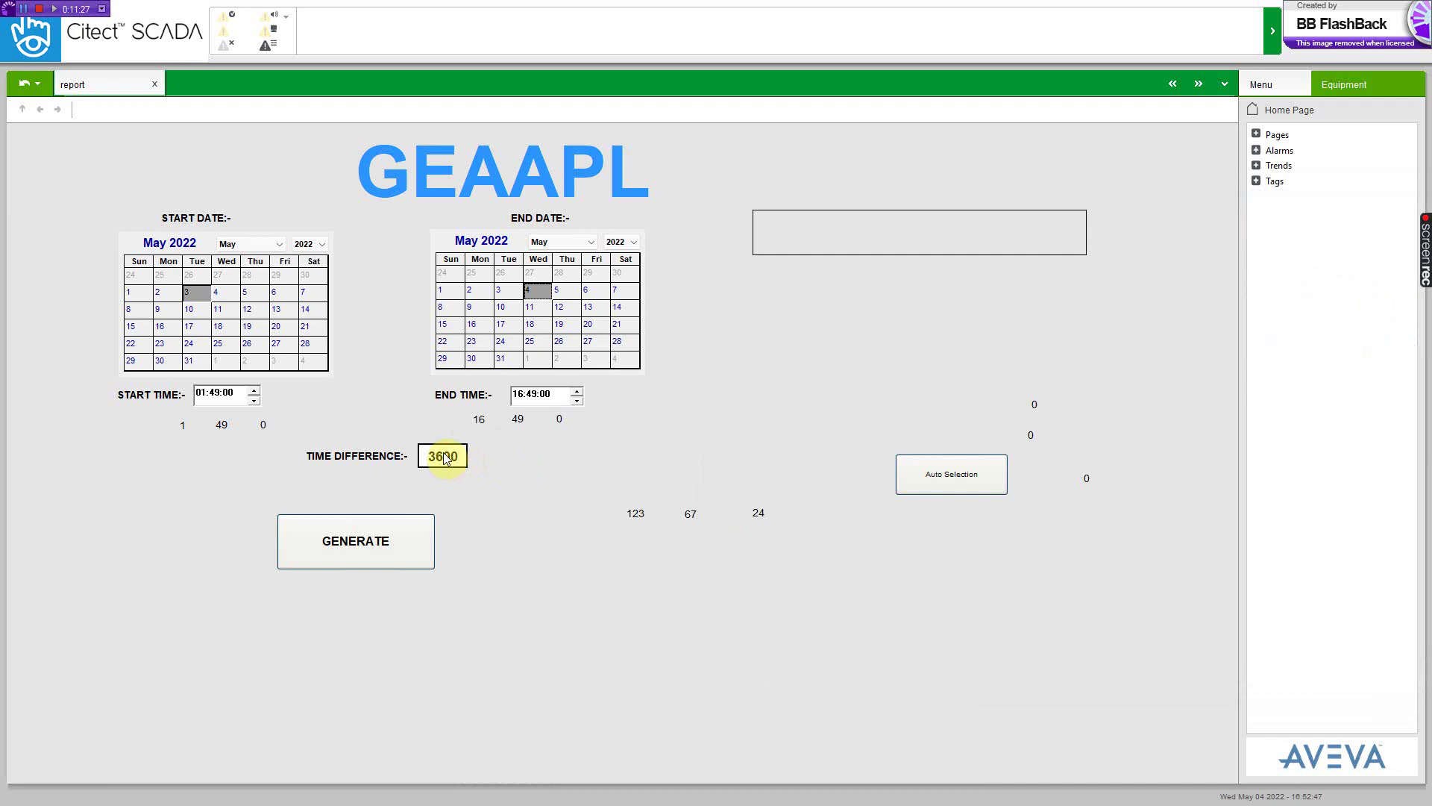
- Generate the 03 May 01:49 to 04 May 16:49 report at 1800 interval and close the success dialog
mouse_move(444, 458)
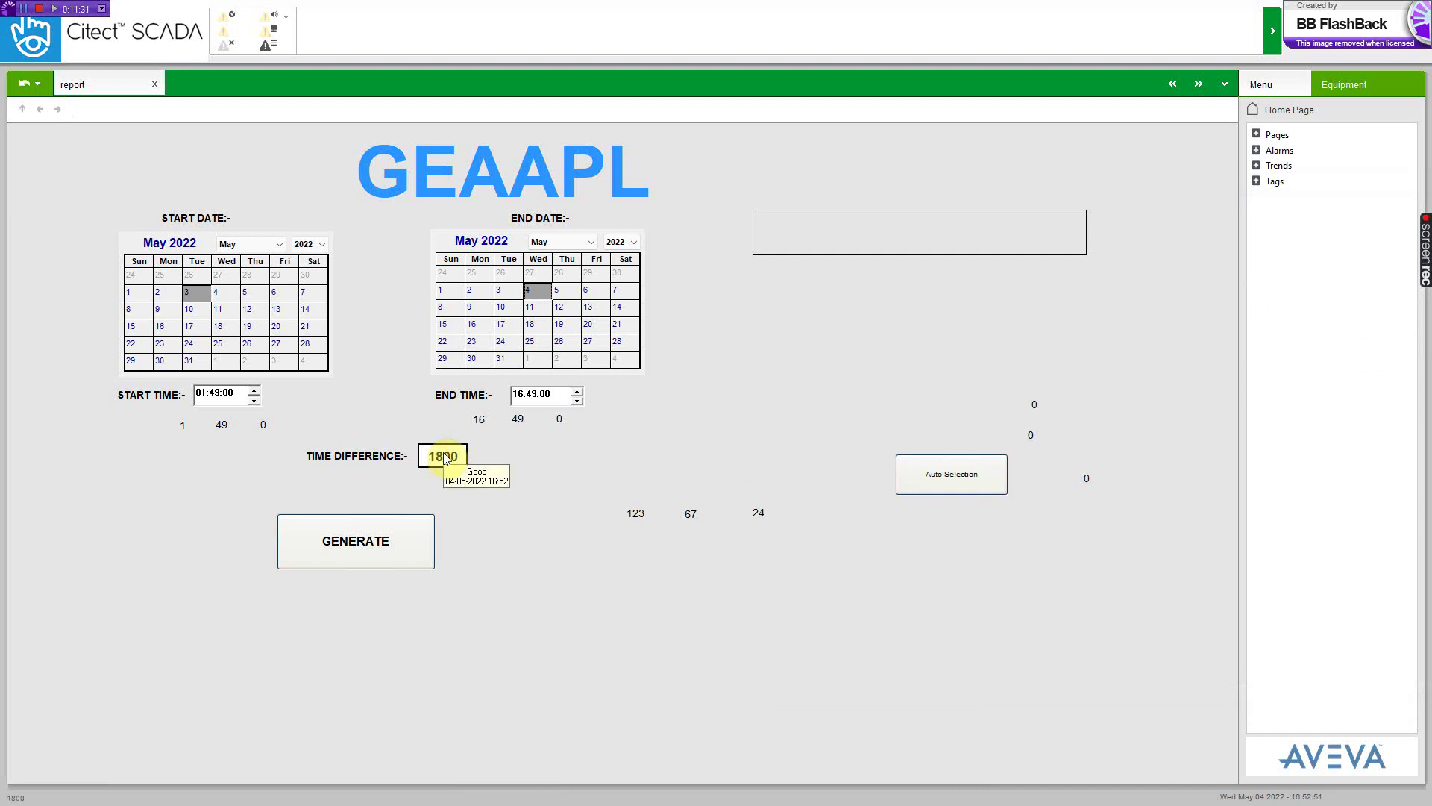
left_click(358, 542)
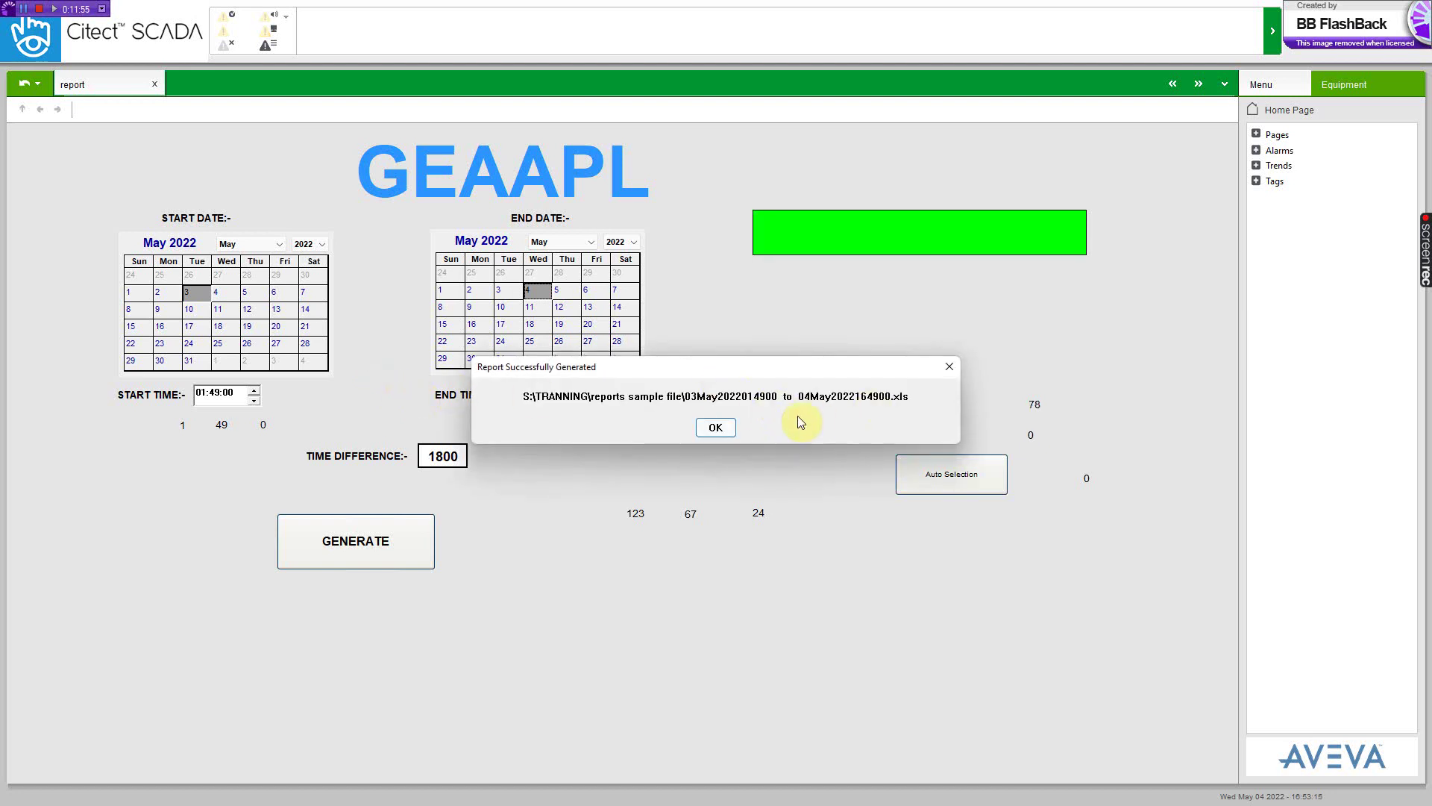
left_click(701, 429)
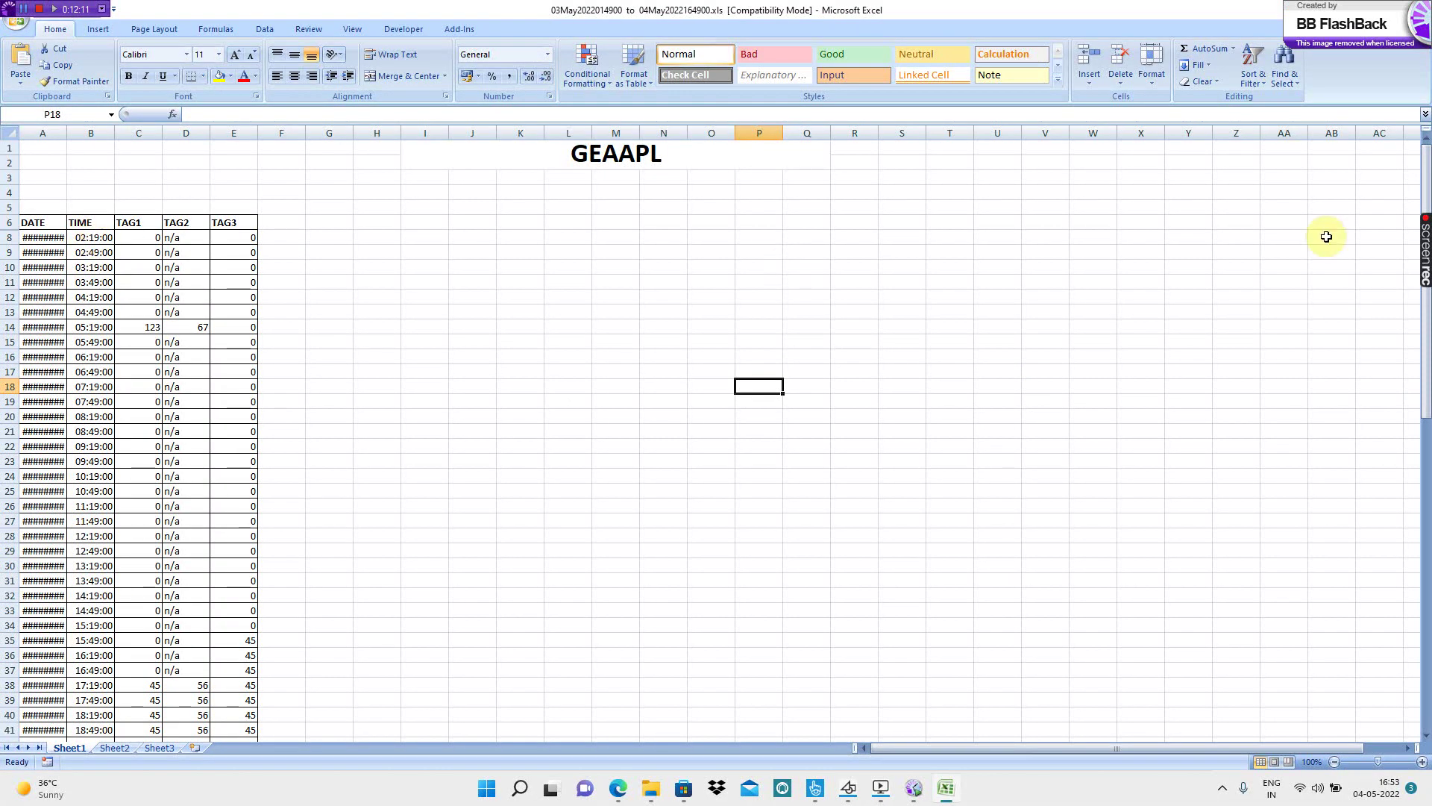
- Check the last time entries (16:49, 15:49, 14:49) and auto-fit the DATE column so dates display
left_click_drag(1427, 187, 1426, 538)
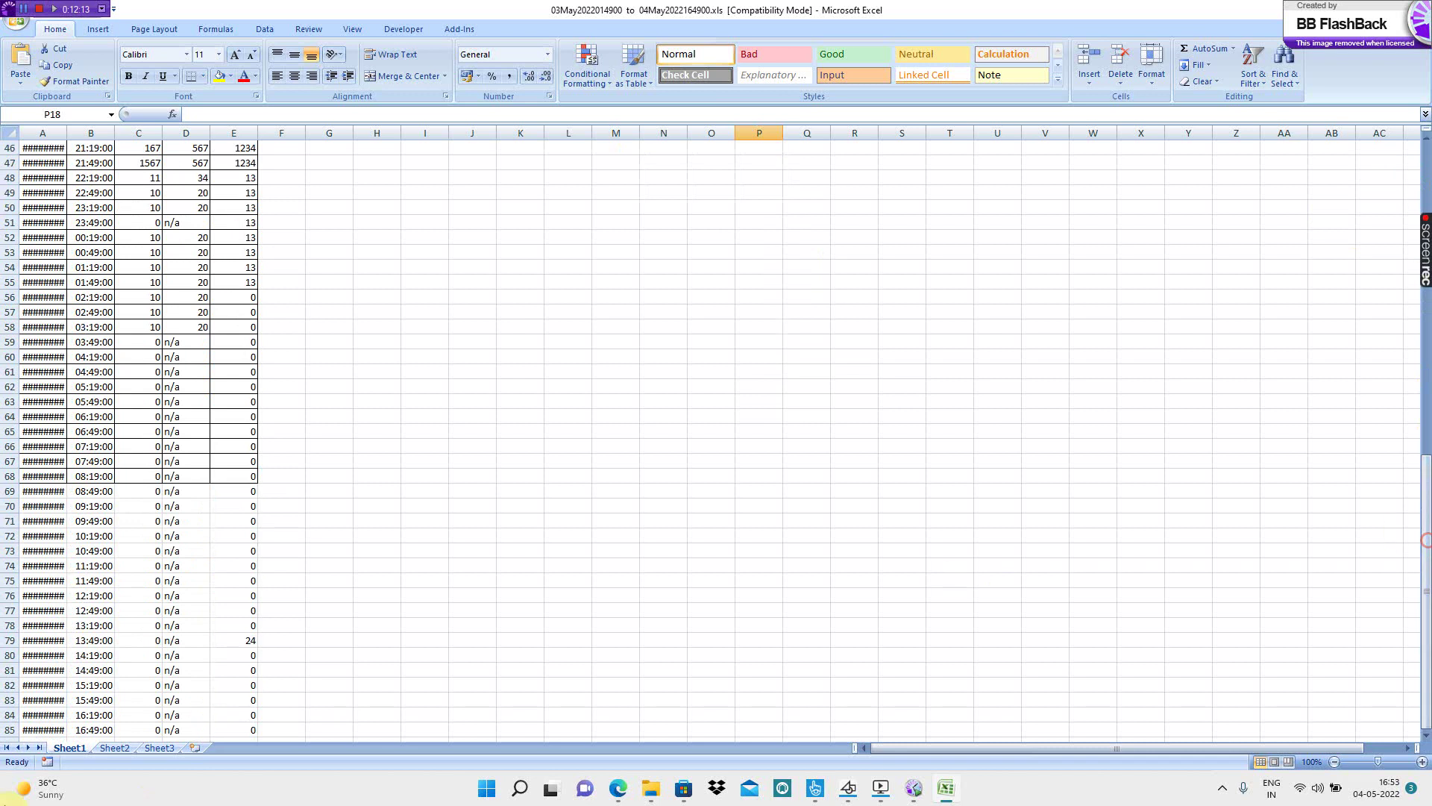
left_click(96, 728)
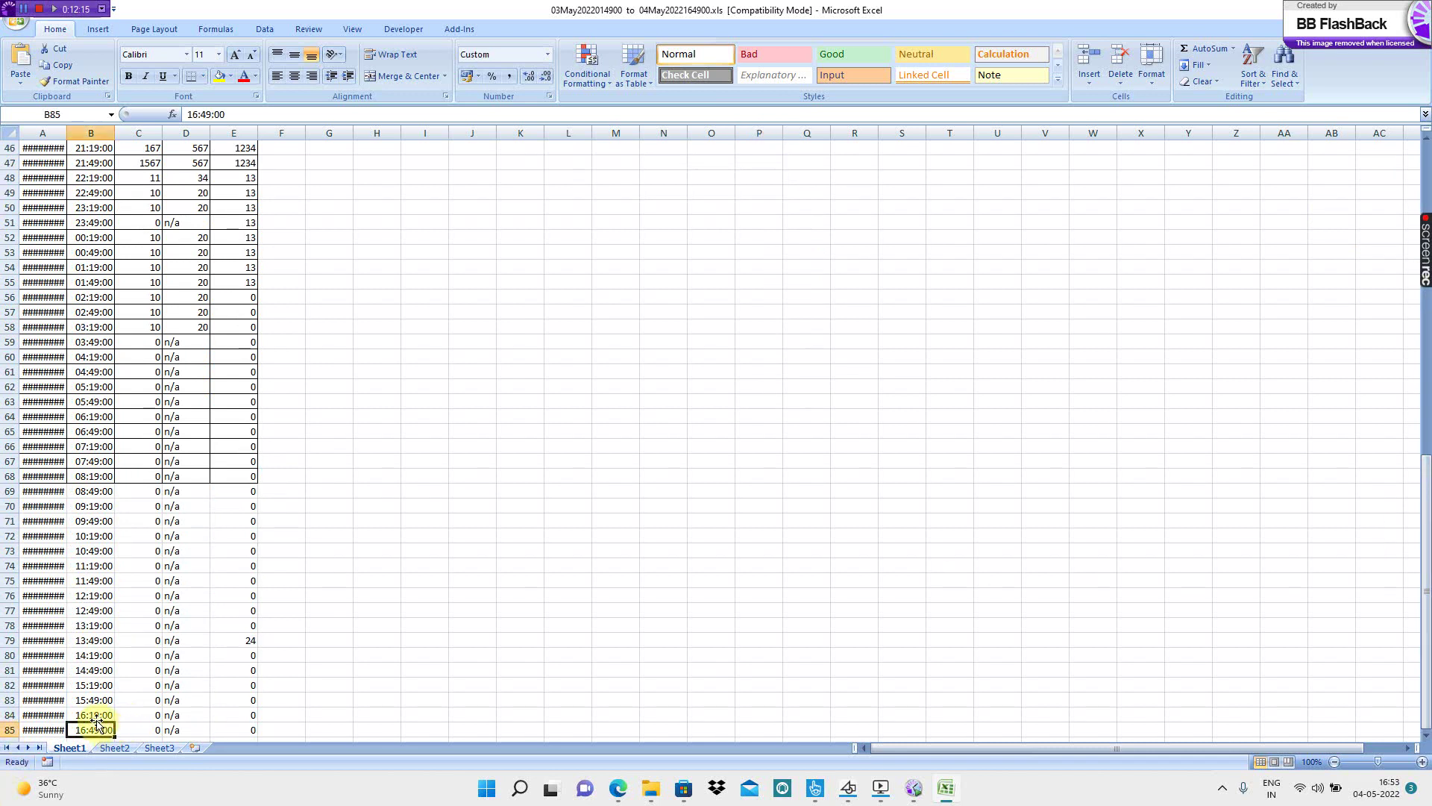
left_click(89, 700)
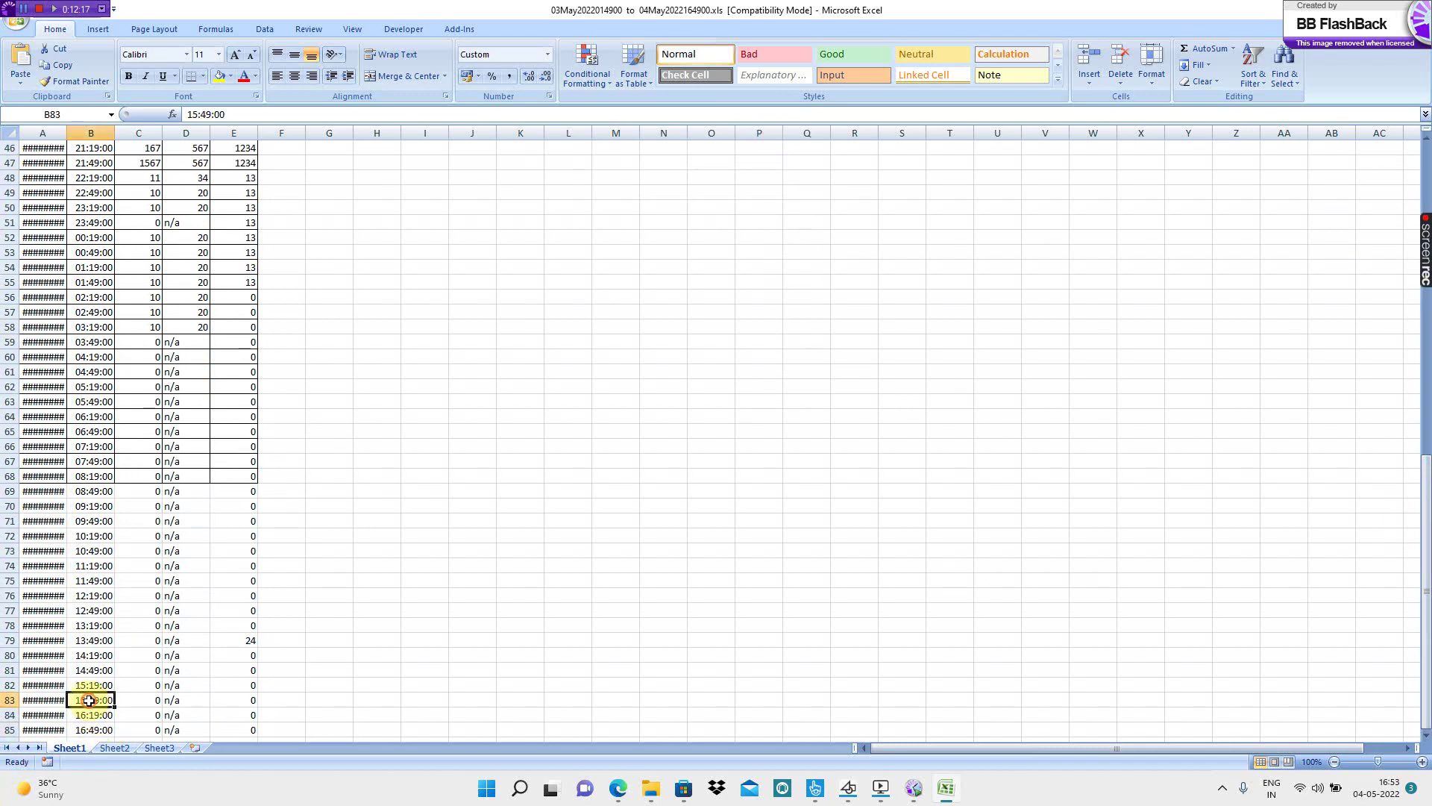
left_click(94, 668)
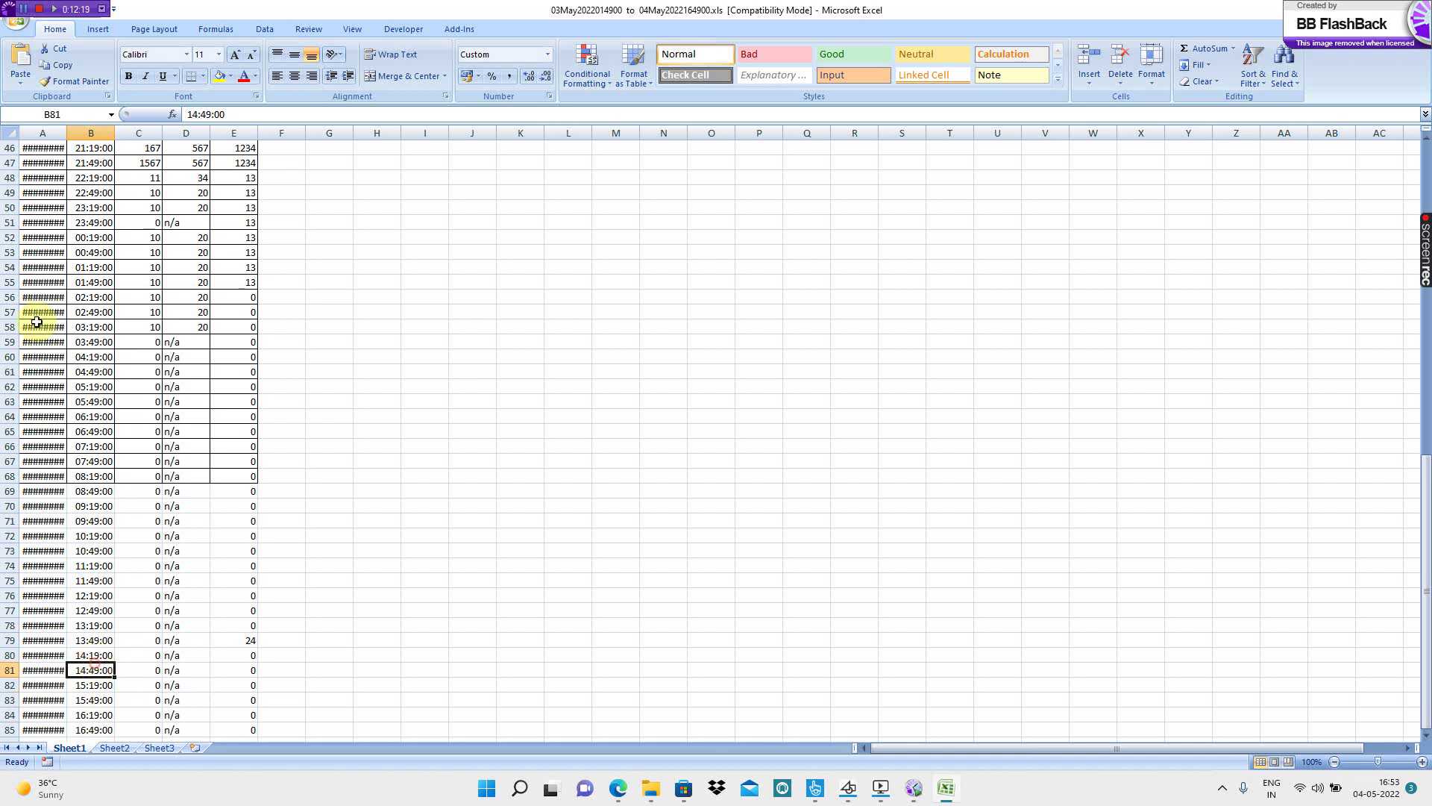
double_click(67, 129)
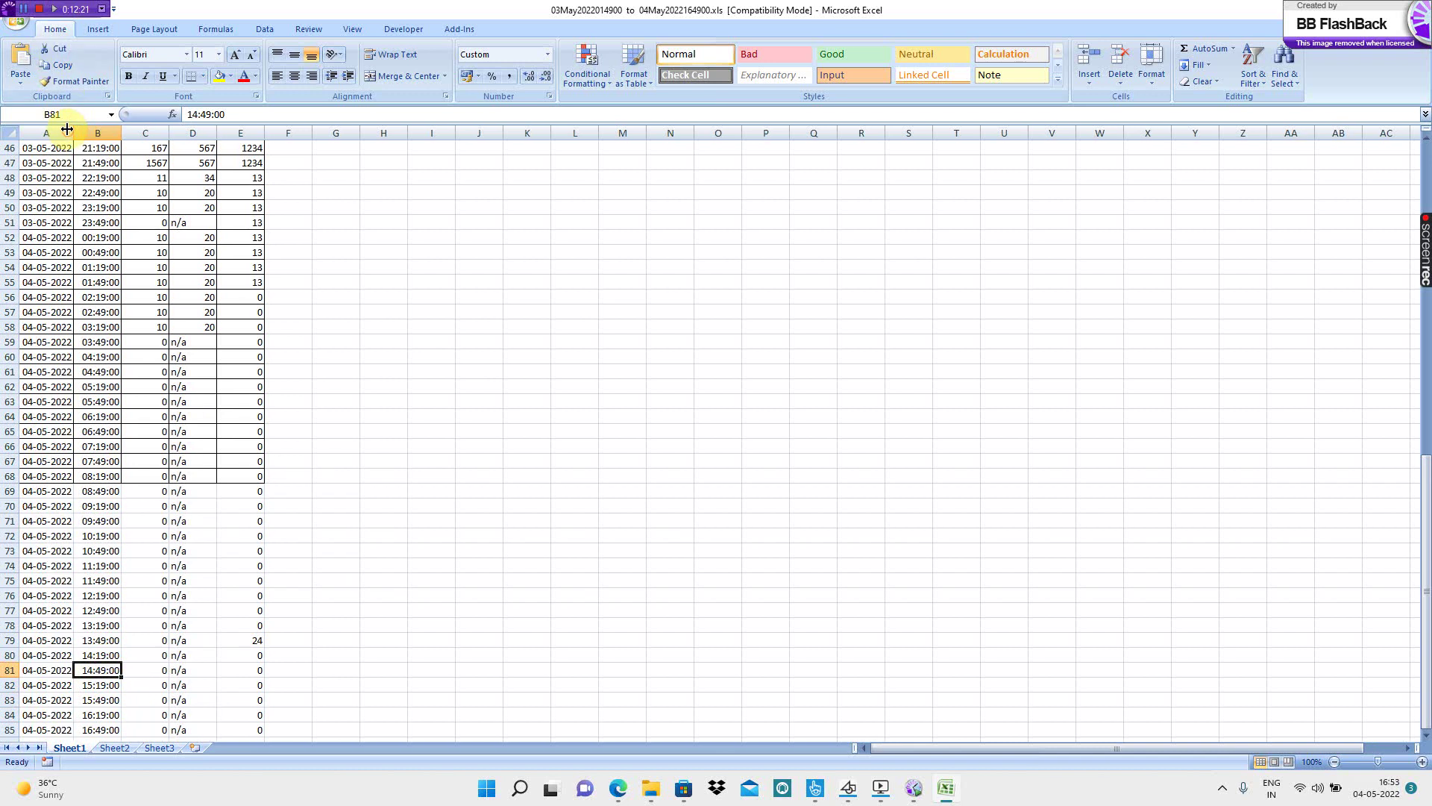
scroll(353, 319, "up", 14)
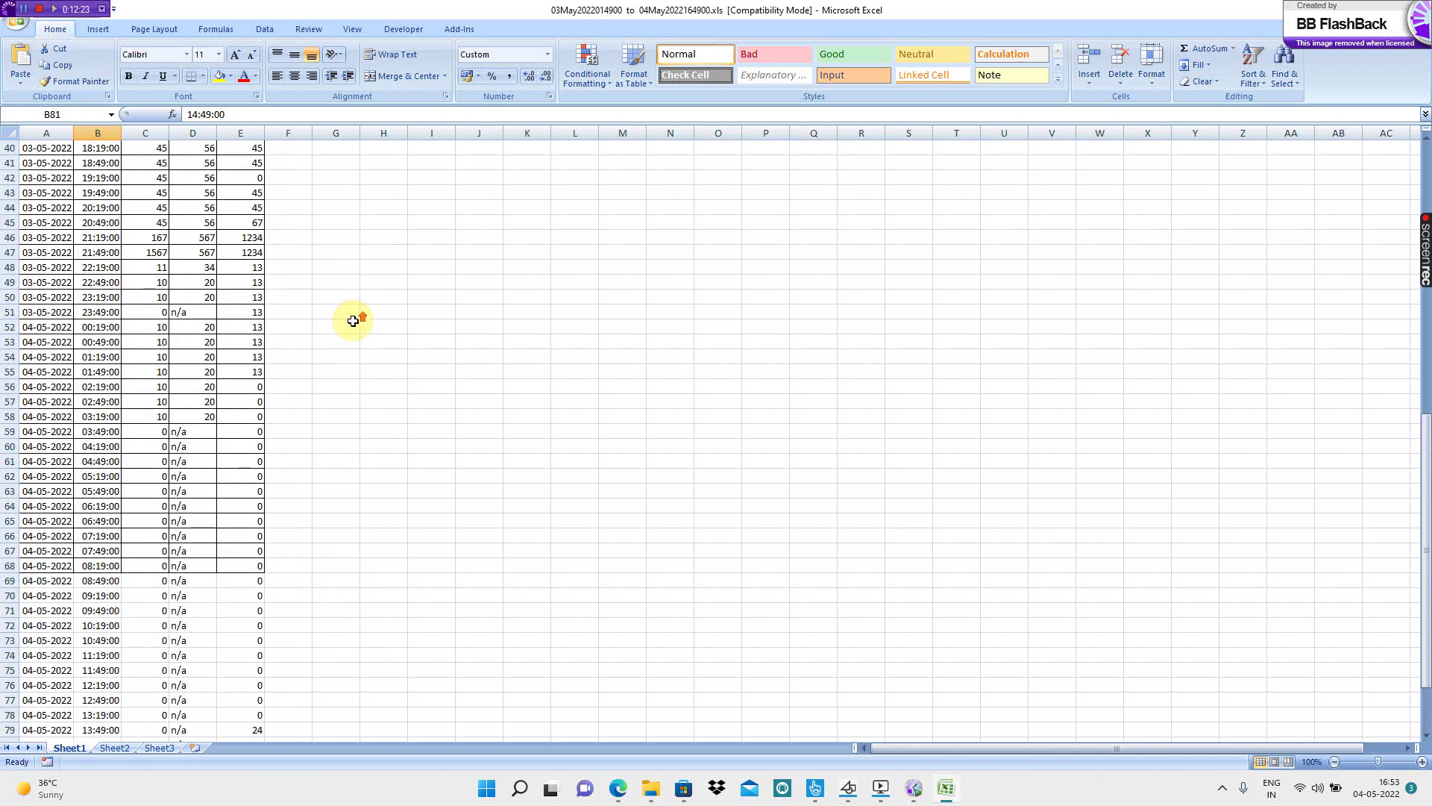
scroll(353, 319, "up", 1)
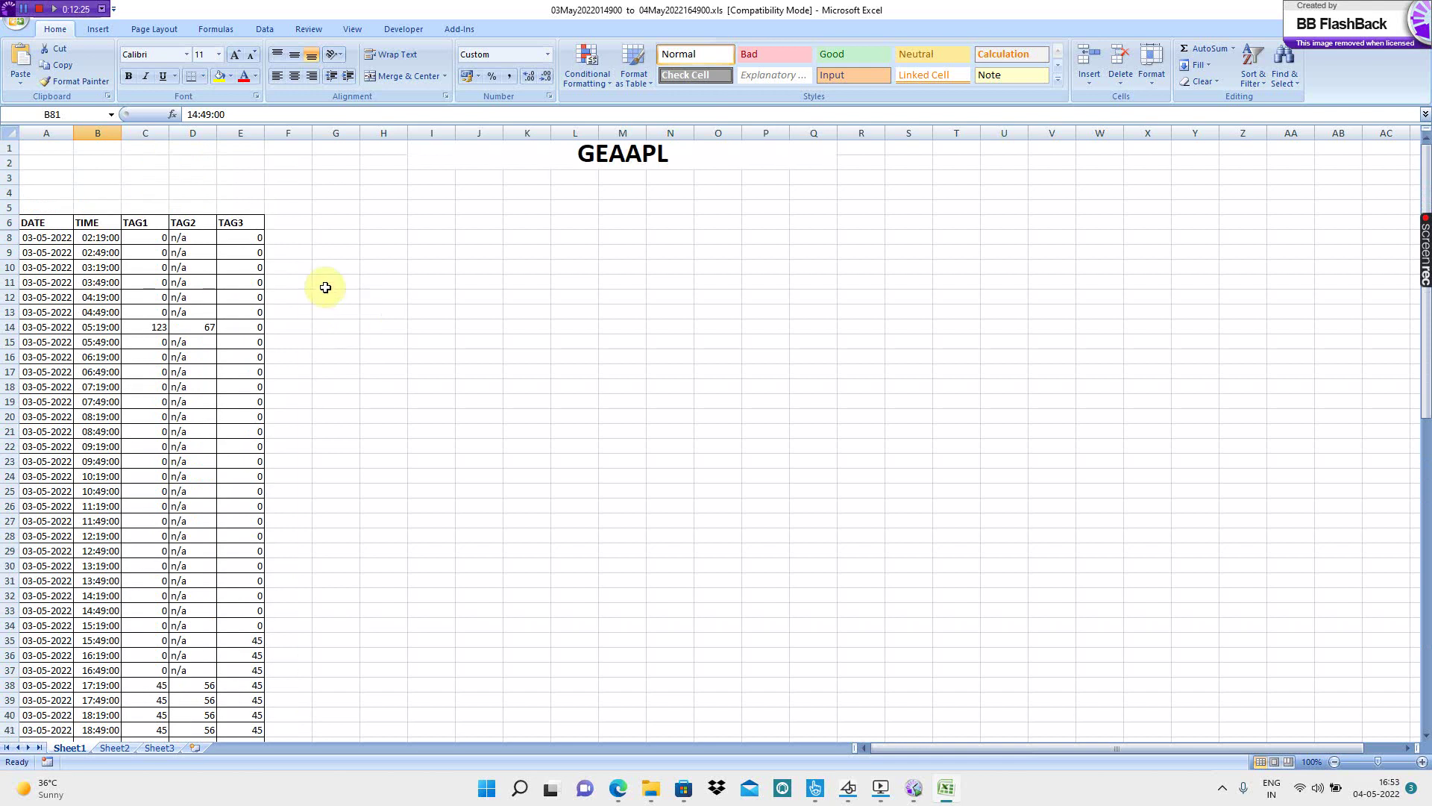
- Back on the report page, set the end time to 16:00:00 and the start time to 00:00:00
key("alt+Tab")
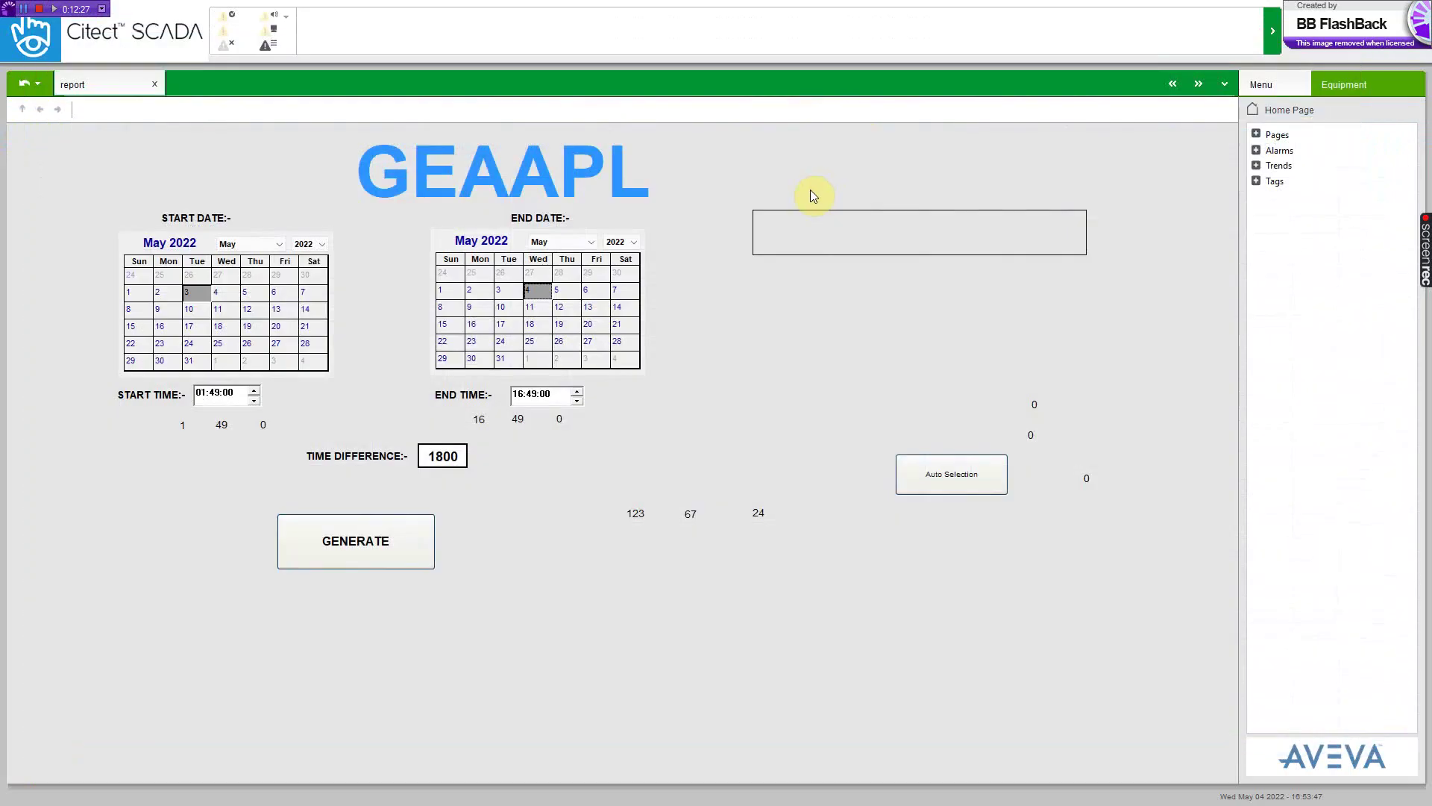
left_click(346, 522)
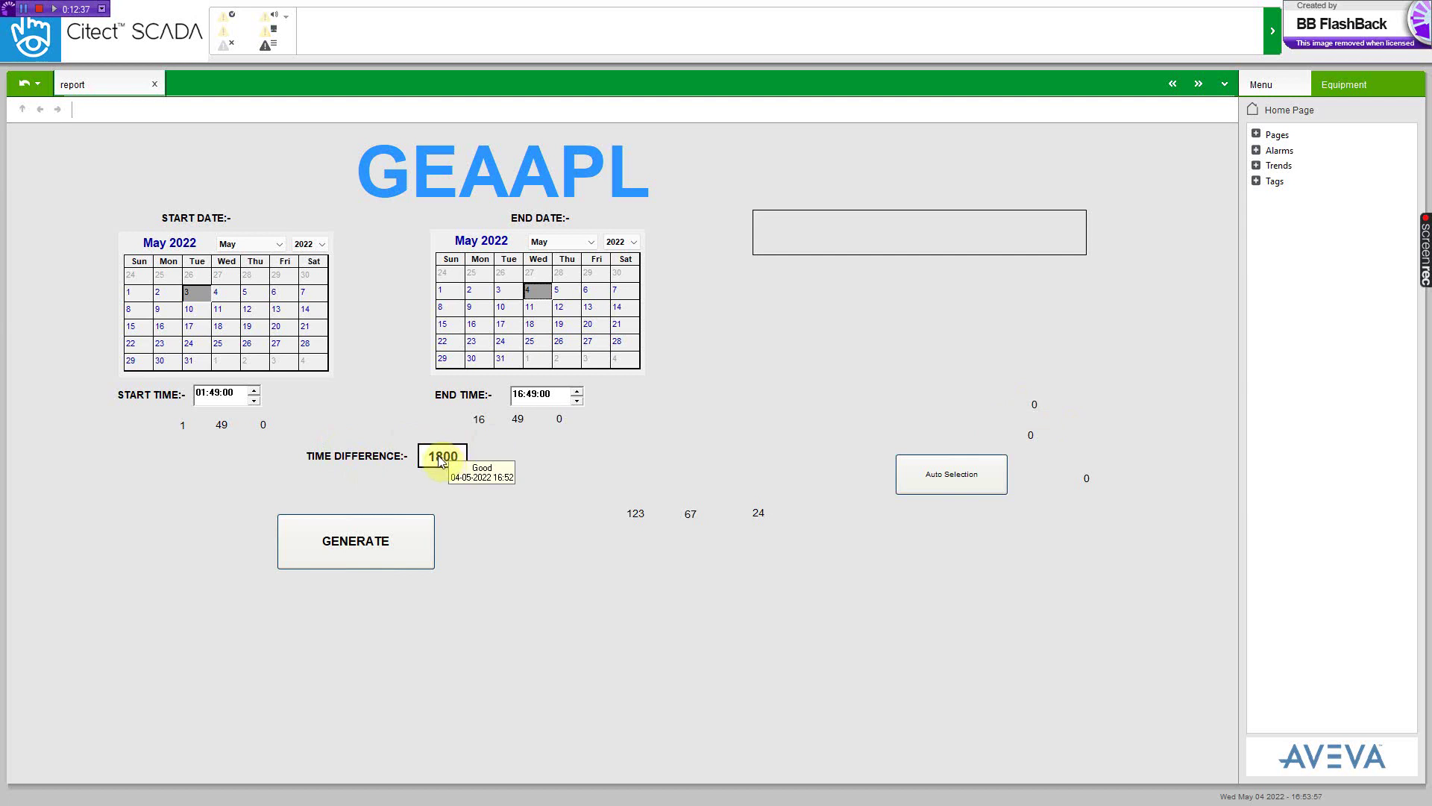
left_click(530, 400)
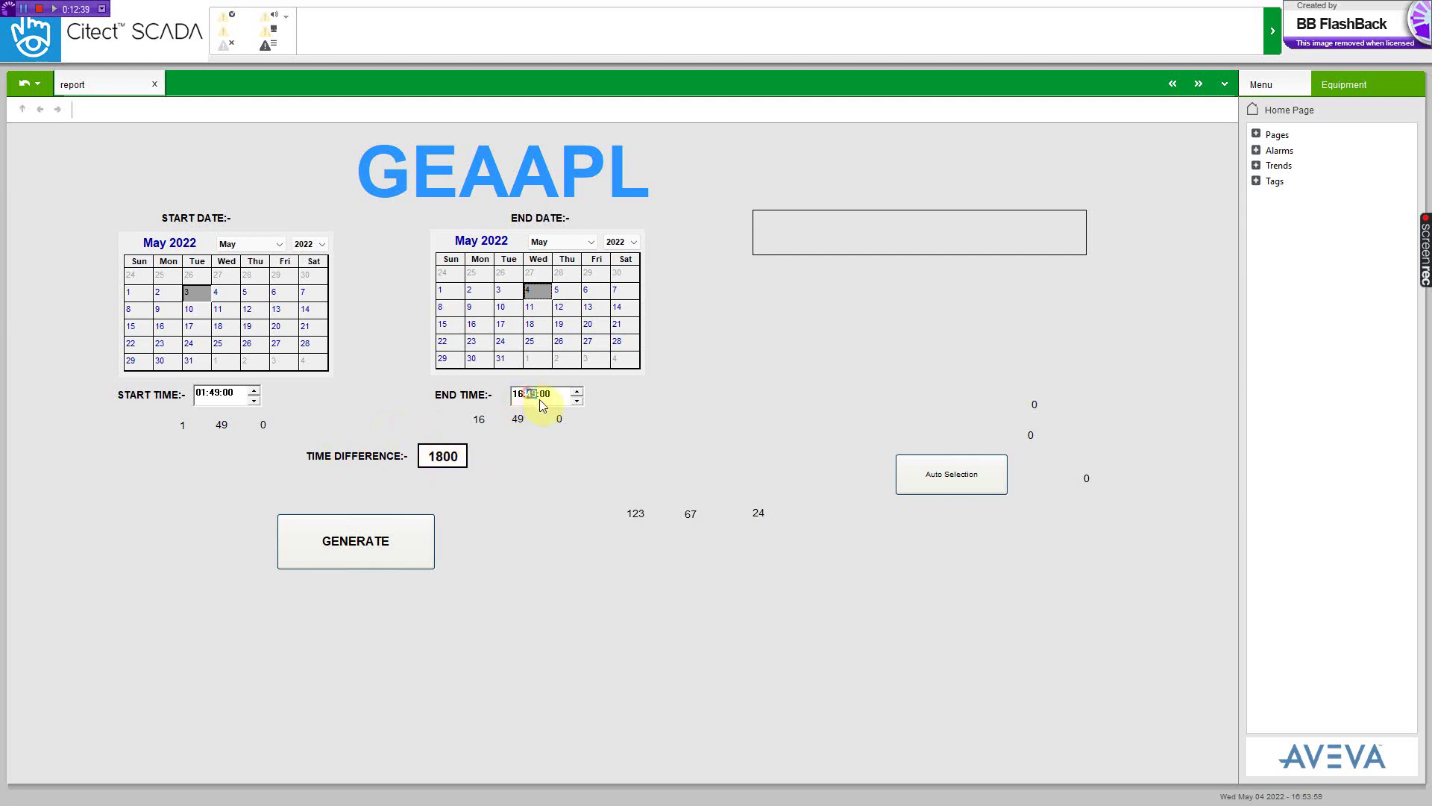
type("00")
left_click(200, 395)
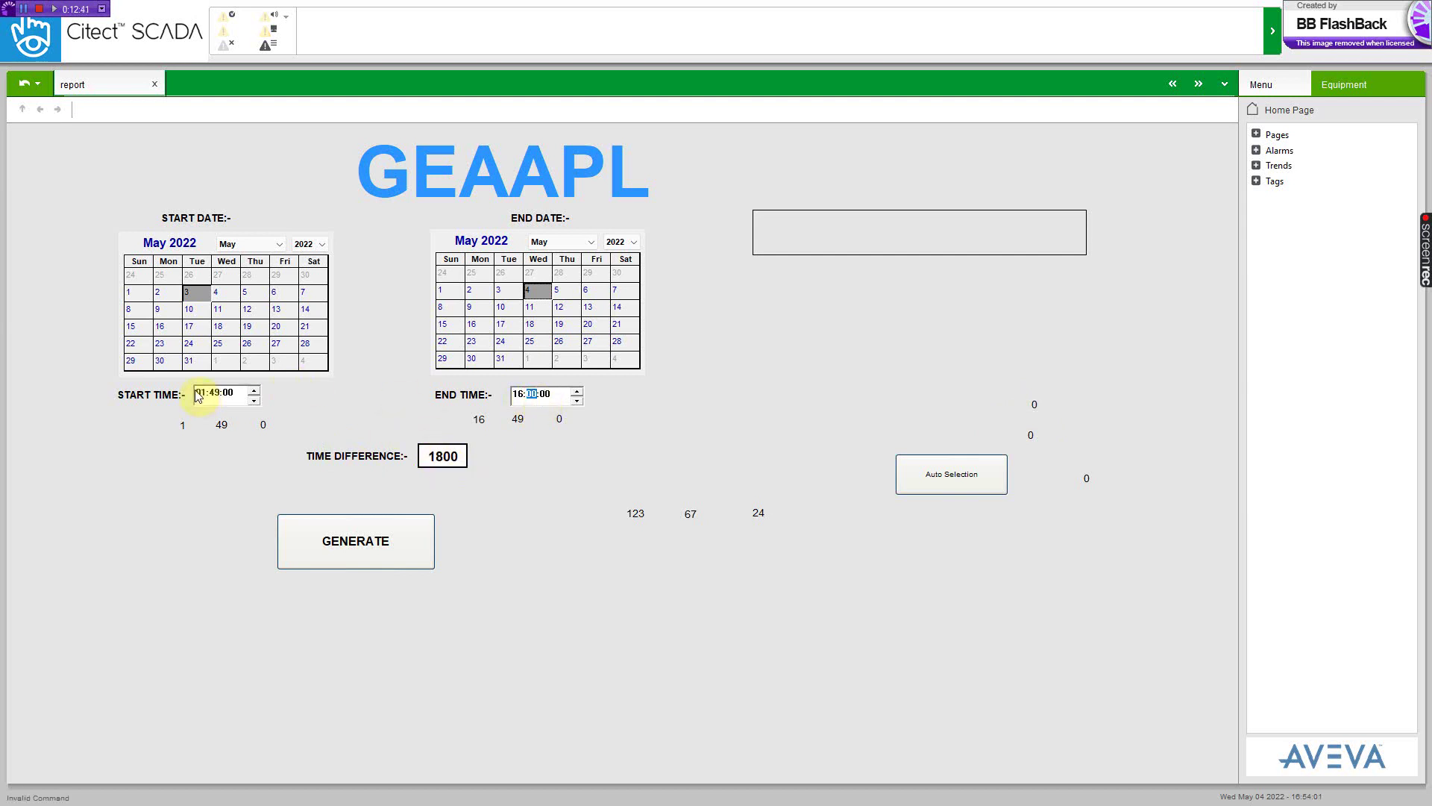
type("00")
left_click(217, 394)
type("00")
left_click(227, 393)
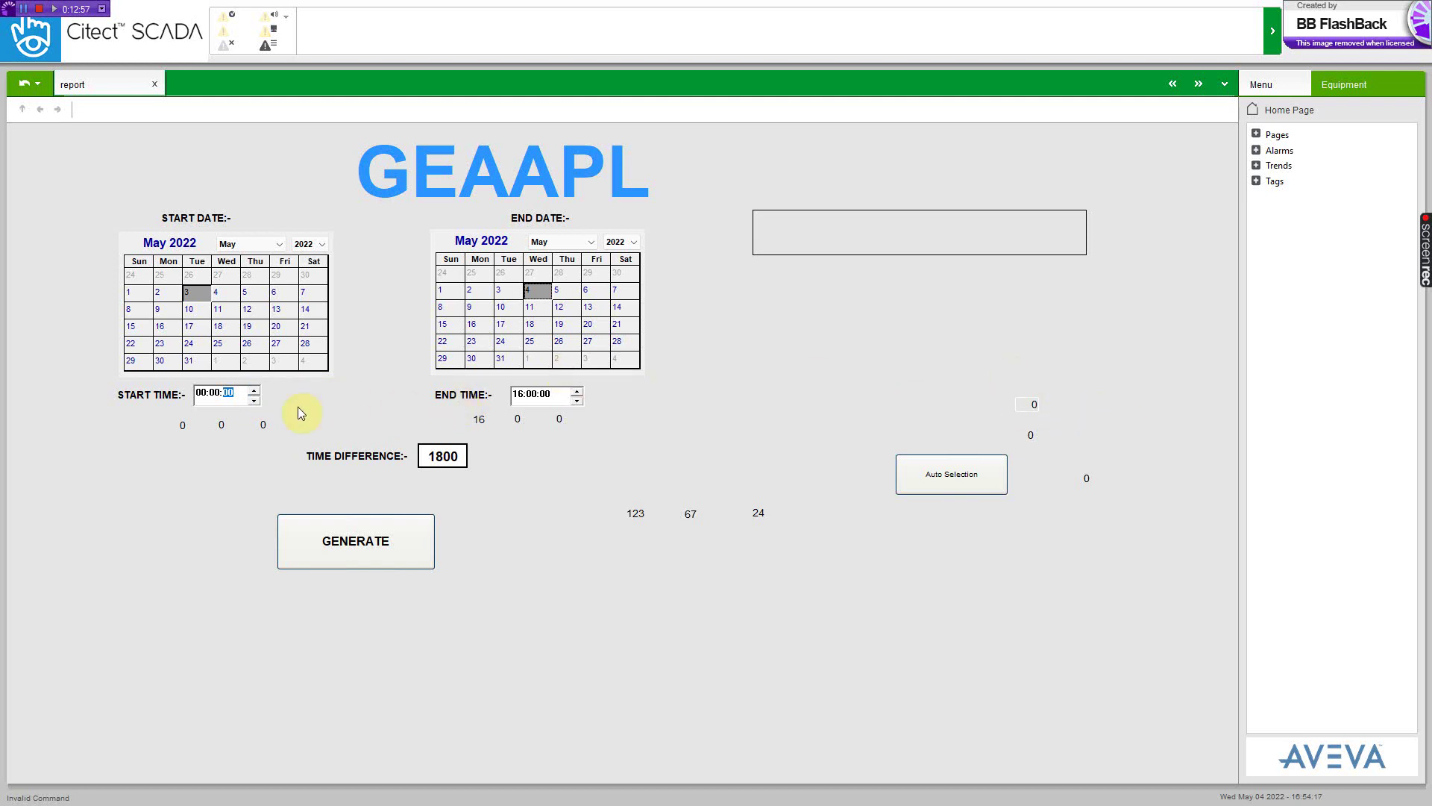
left_click(346, 537)
left_click(337, 545)
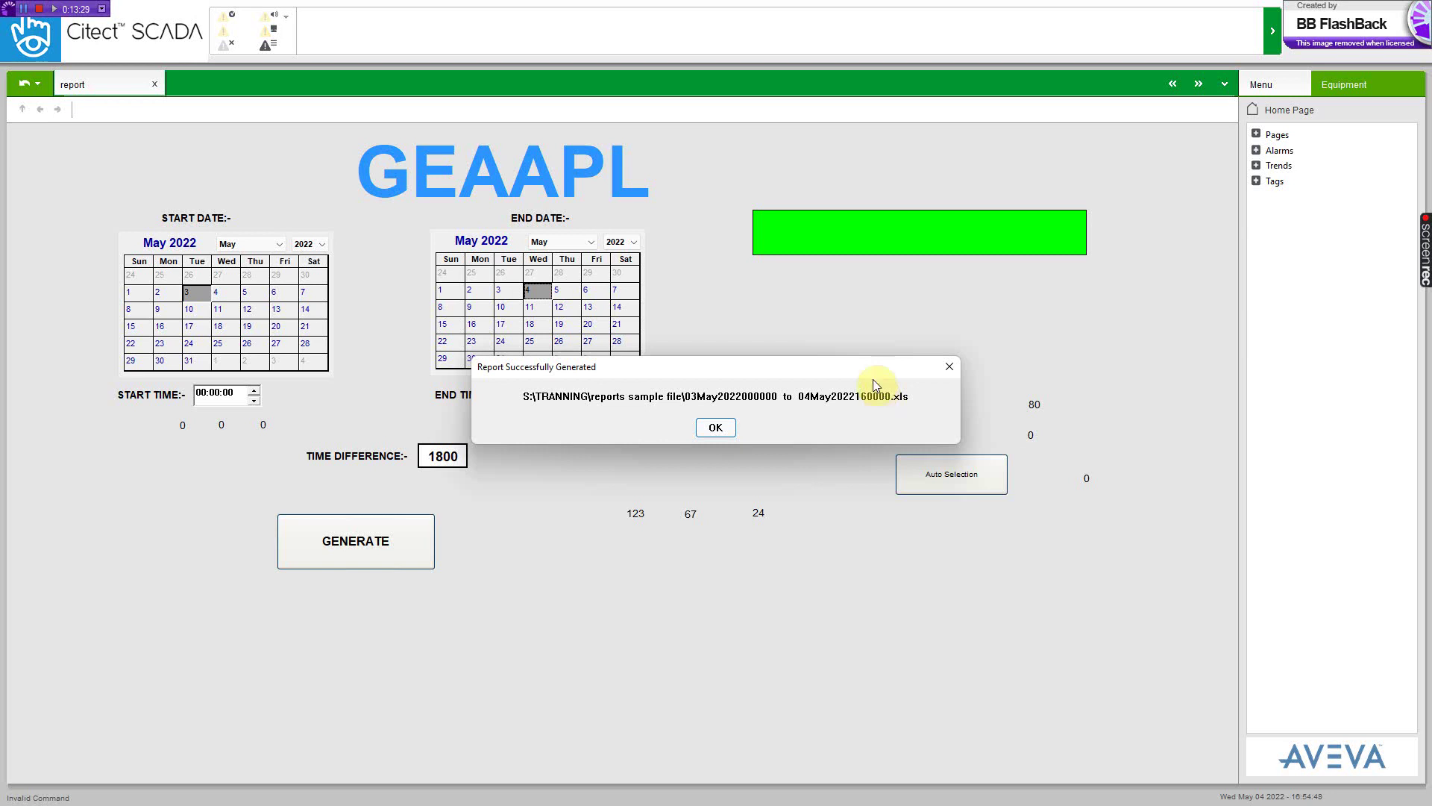
left_click(712, 425)
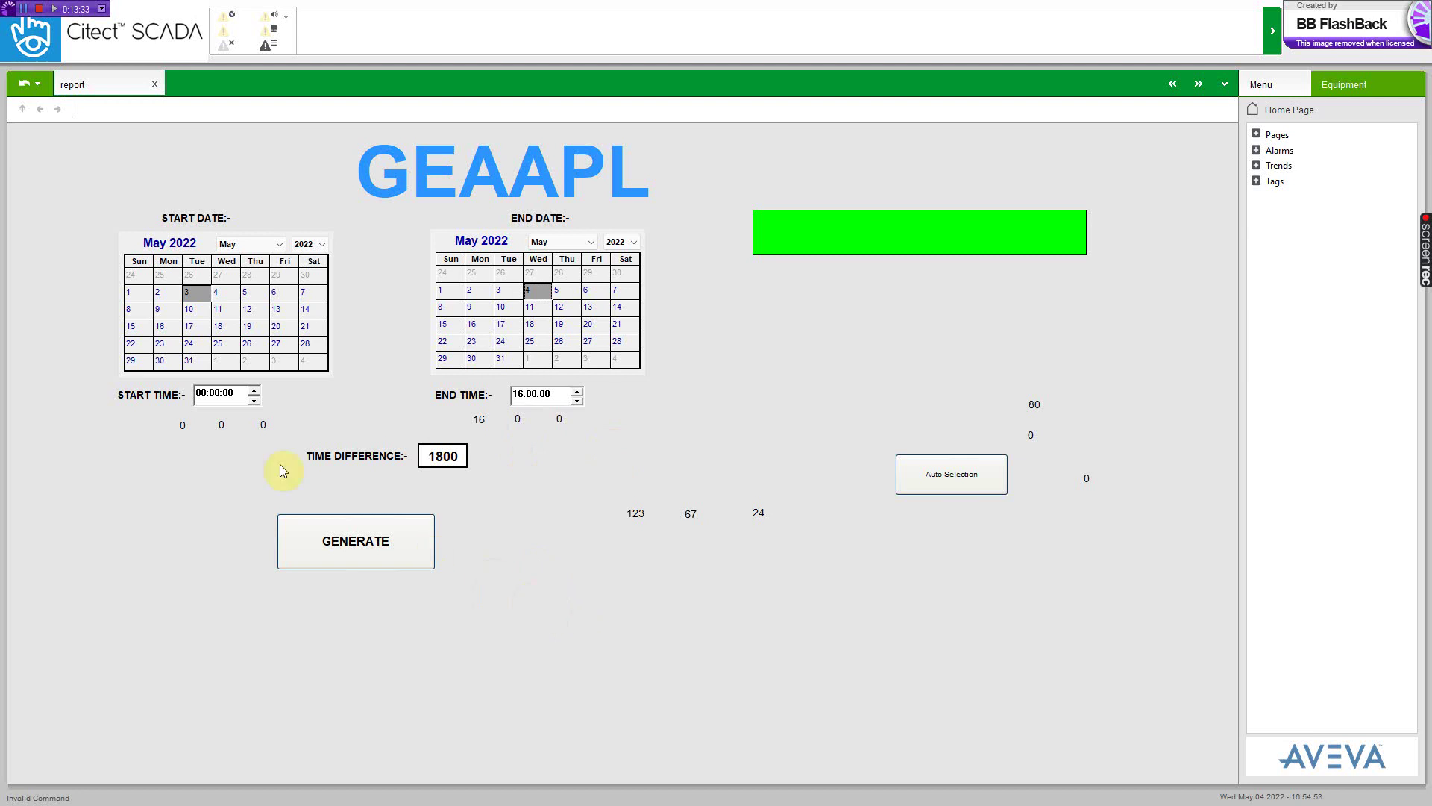
left_click(439, 460)
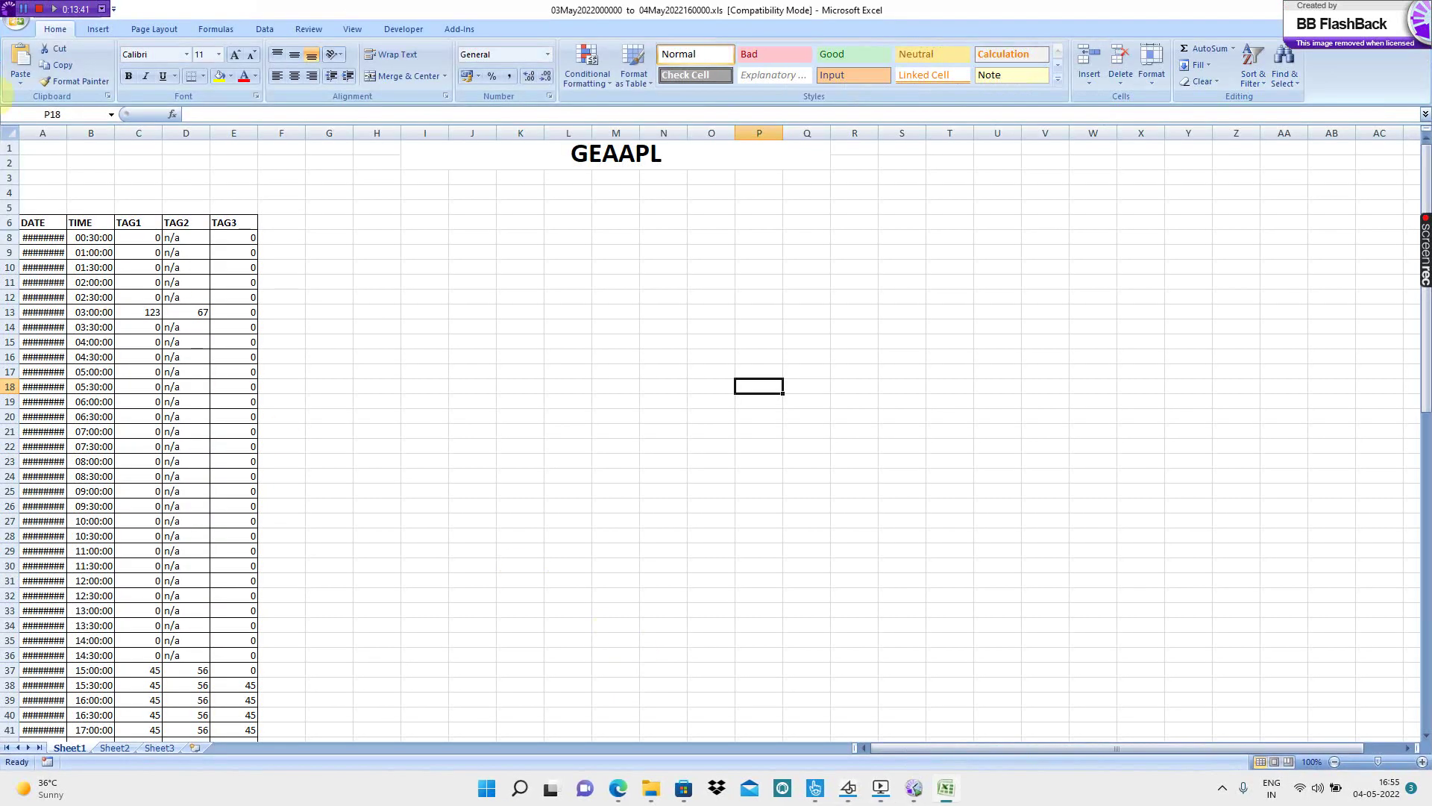
- Auto-fit the TIME column, check the 13:00 and 13:30 entries near the end, and return to Citect
double_click(114, 133)
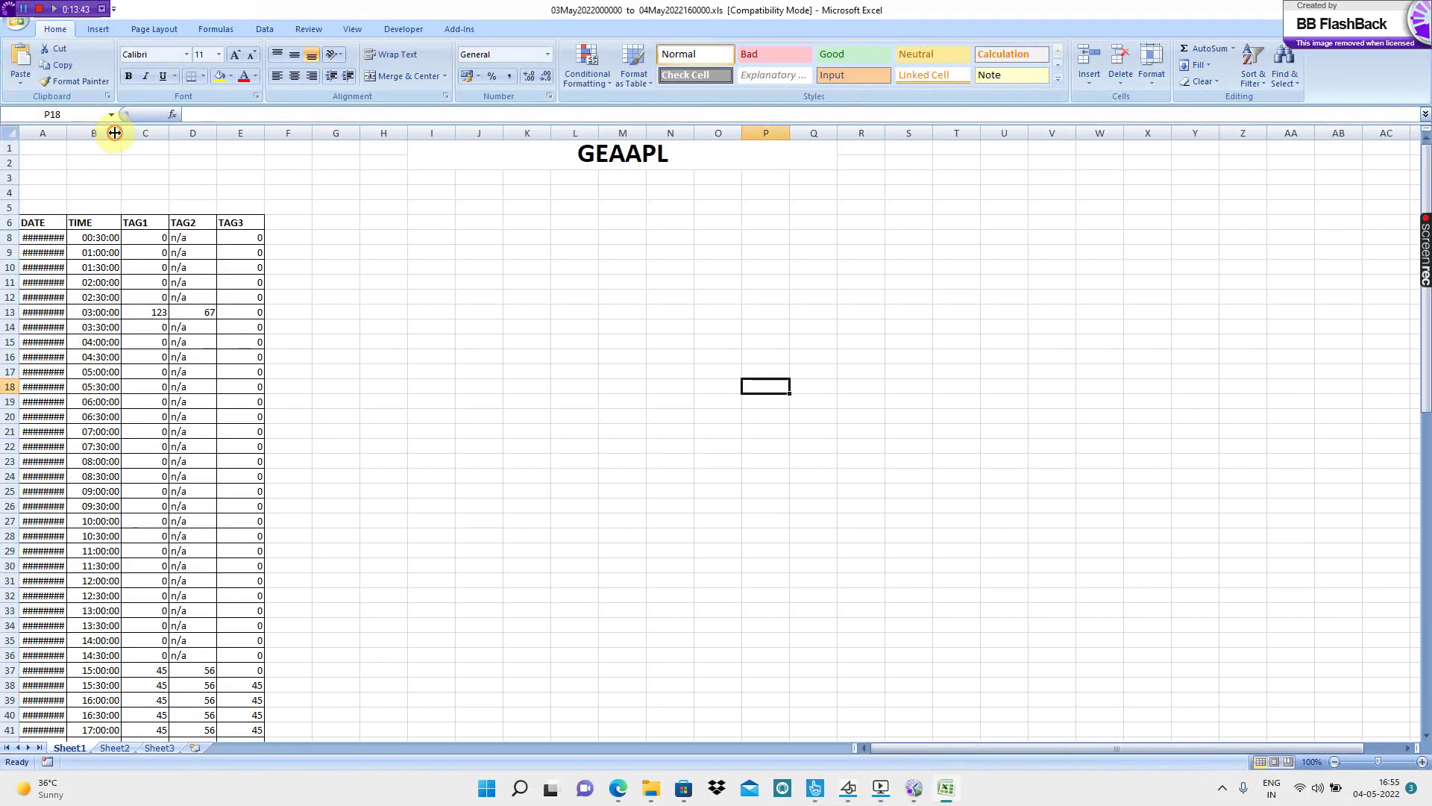
scroll(354, 231, "down", 19)
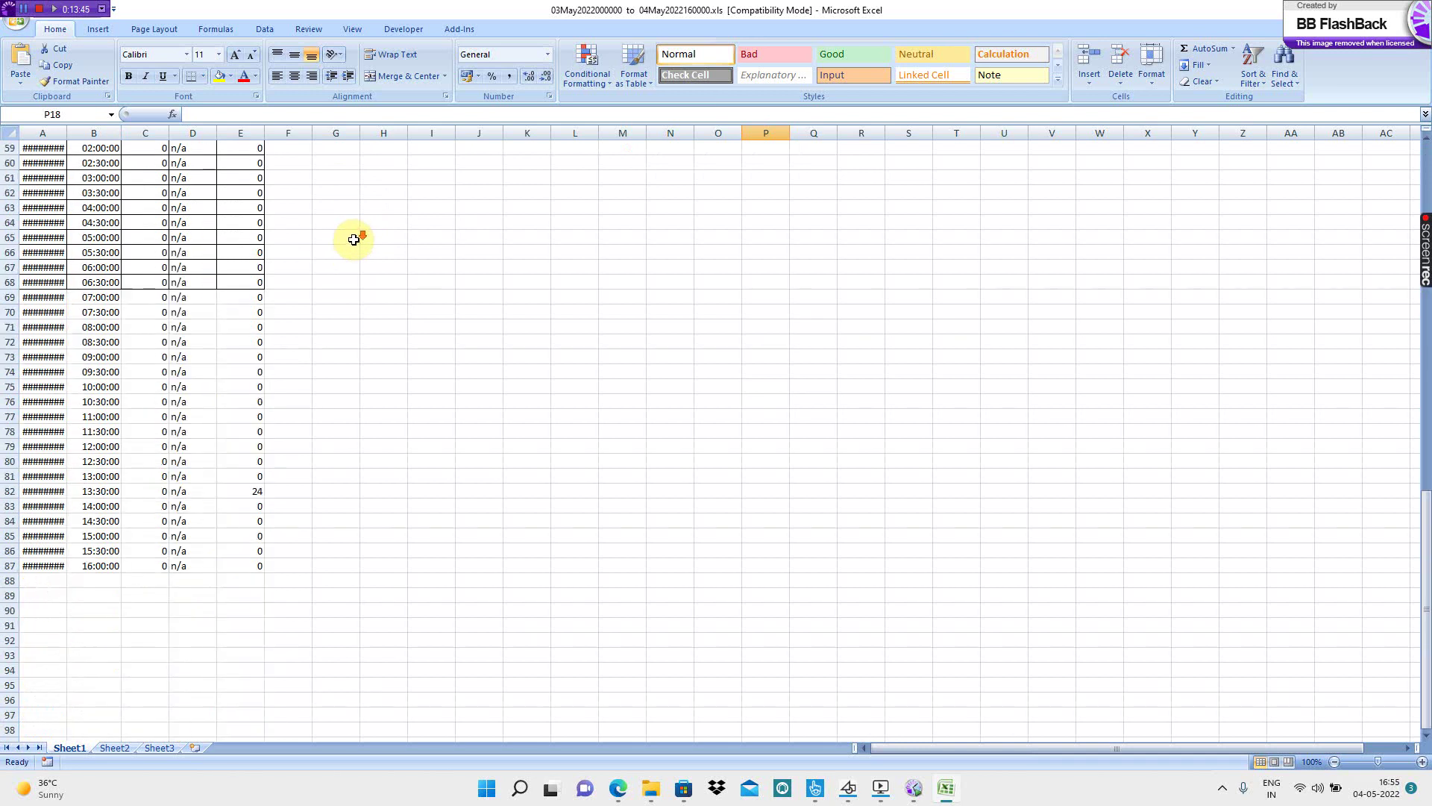
scroll(353, 240, "down", 6)
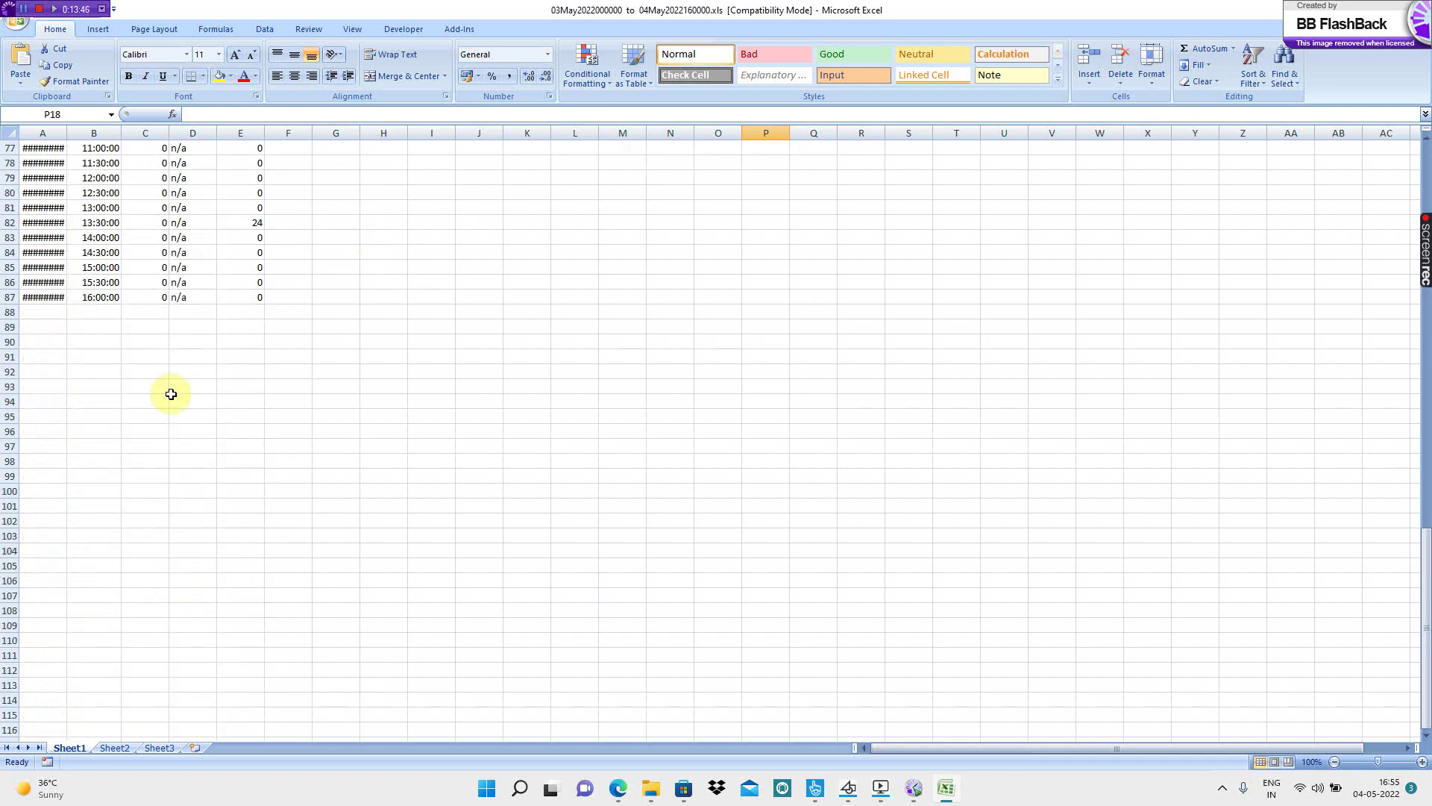
left_click(104, 253)
left_click(106, 237)
left_click(107, 223)
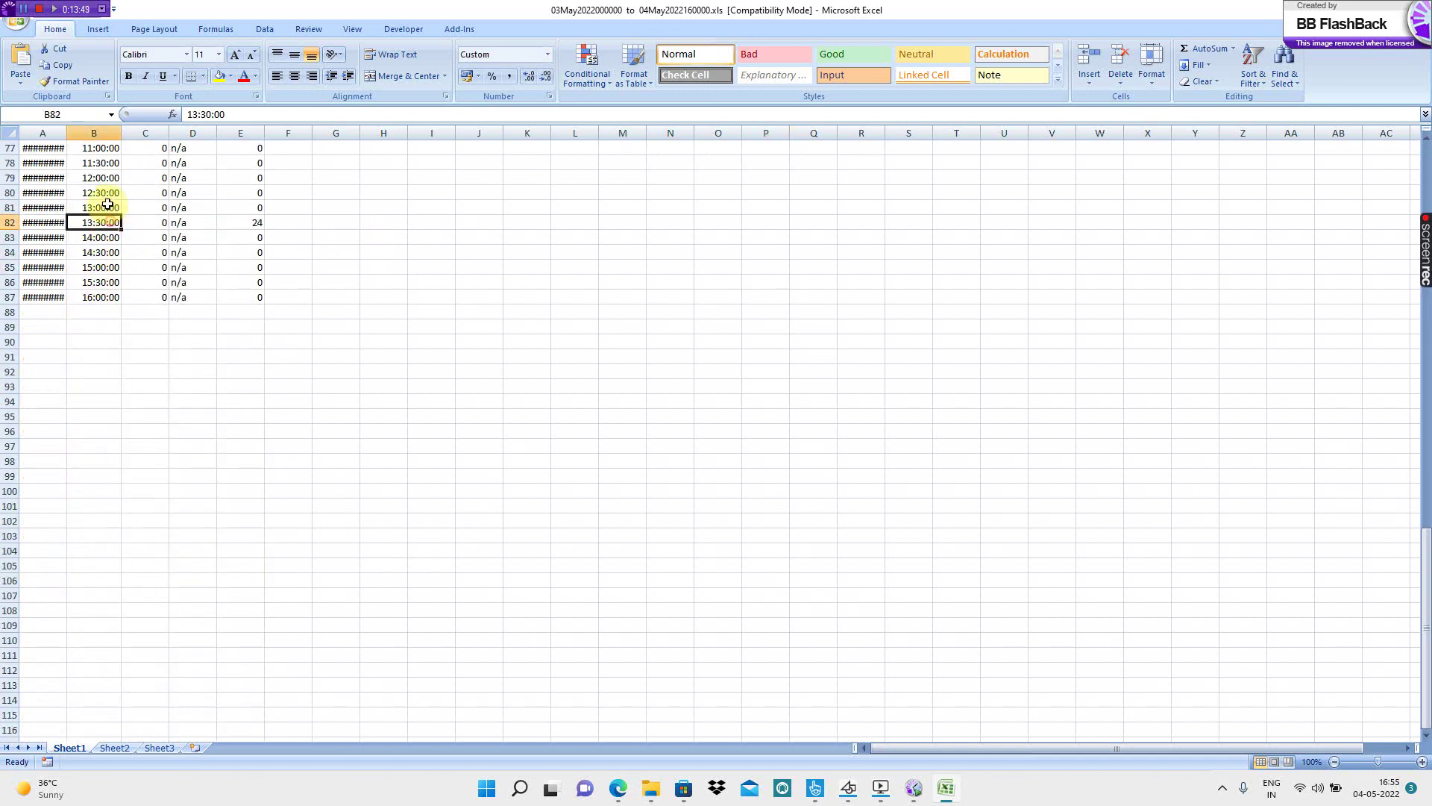
left_click(109, 205)
scroll(249, 208, "up", 20)
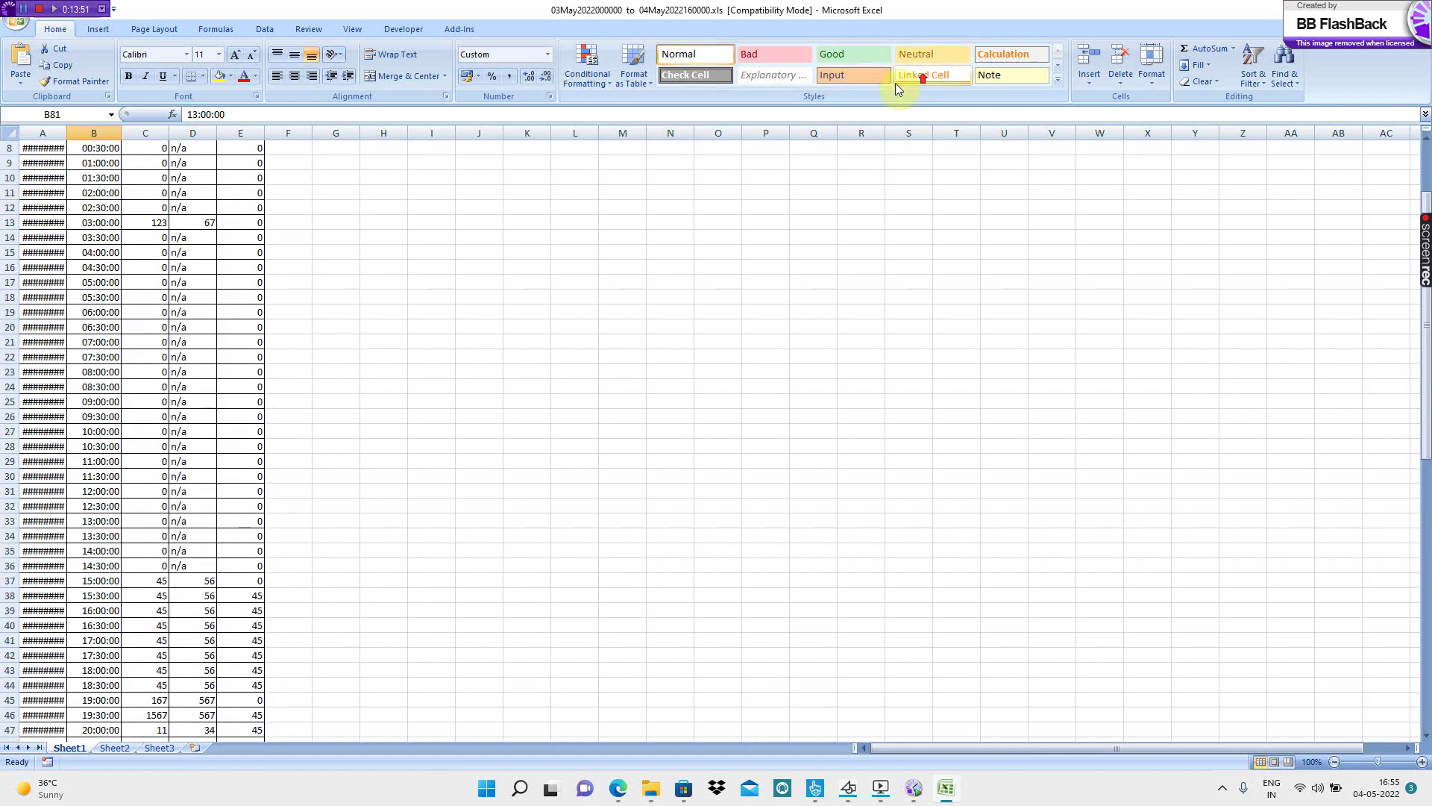
key("alt+Tab")
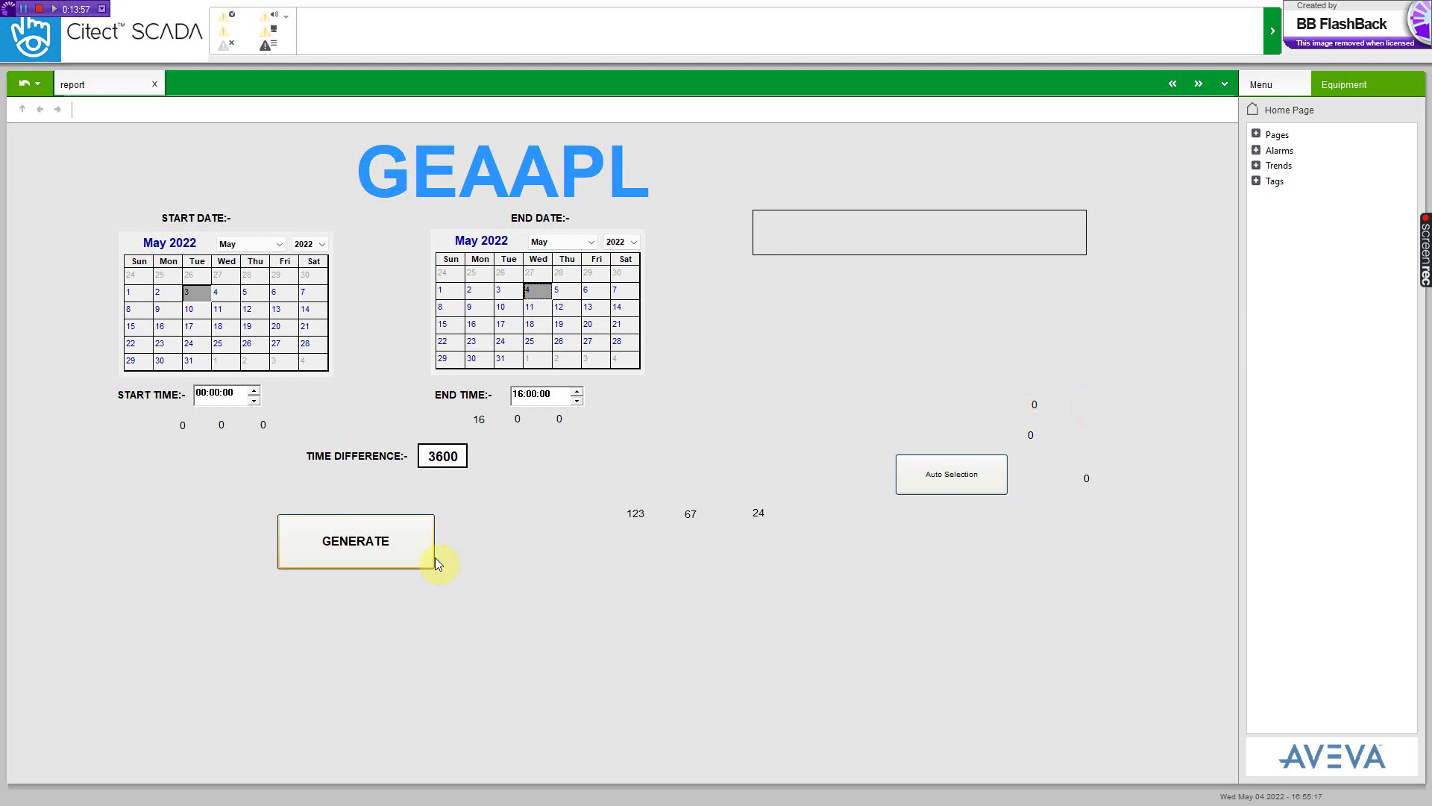
- Generate the 00:00–16:00 report at a 3600-second interval and close the success dialog
left_click(400, 552)
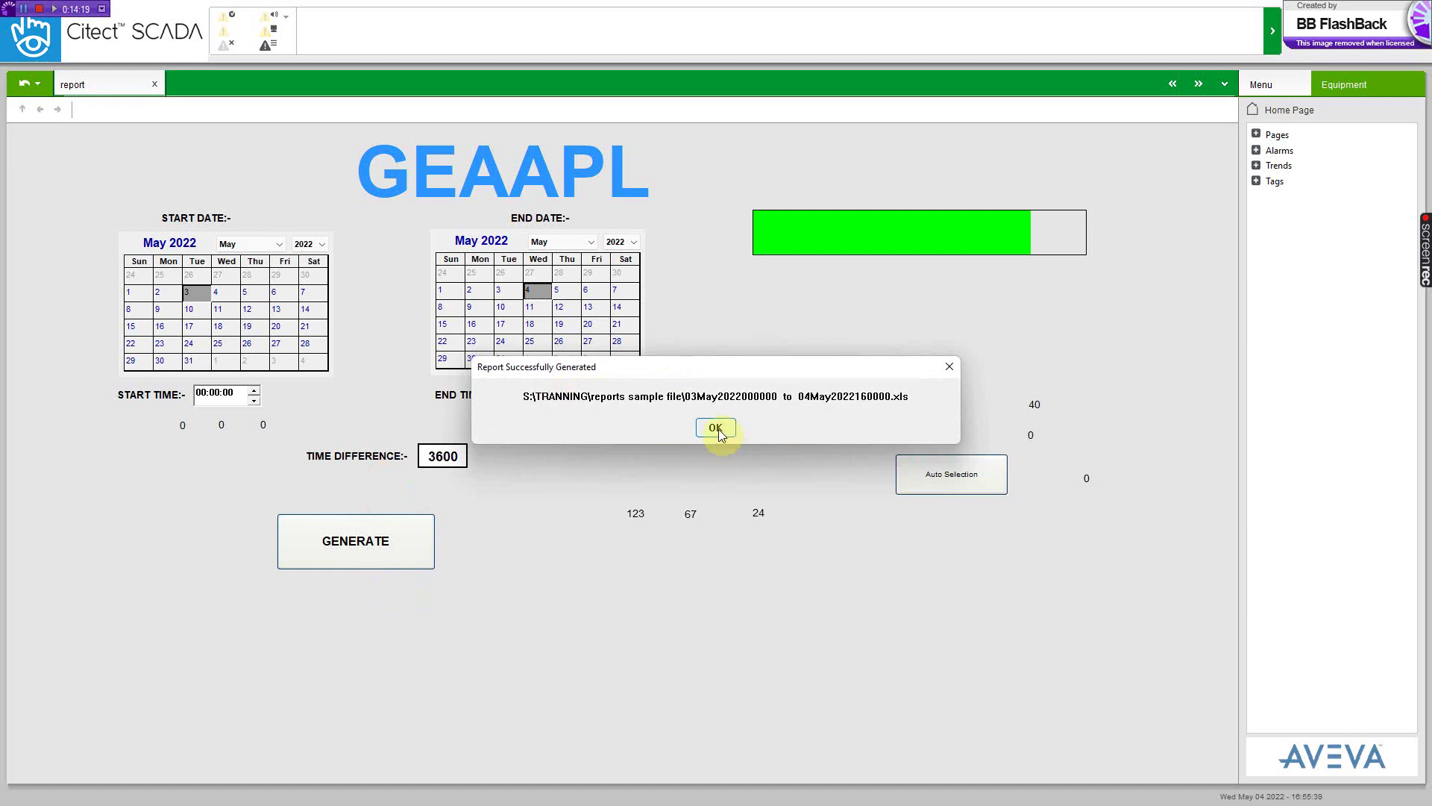
left_click(716, 428)
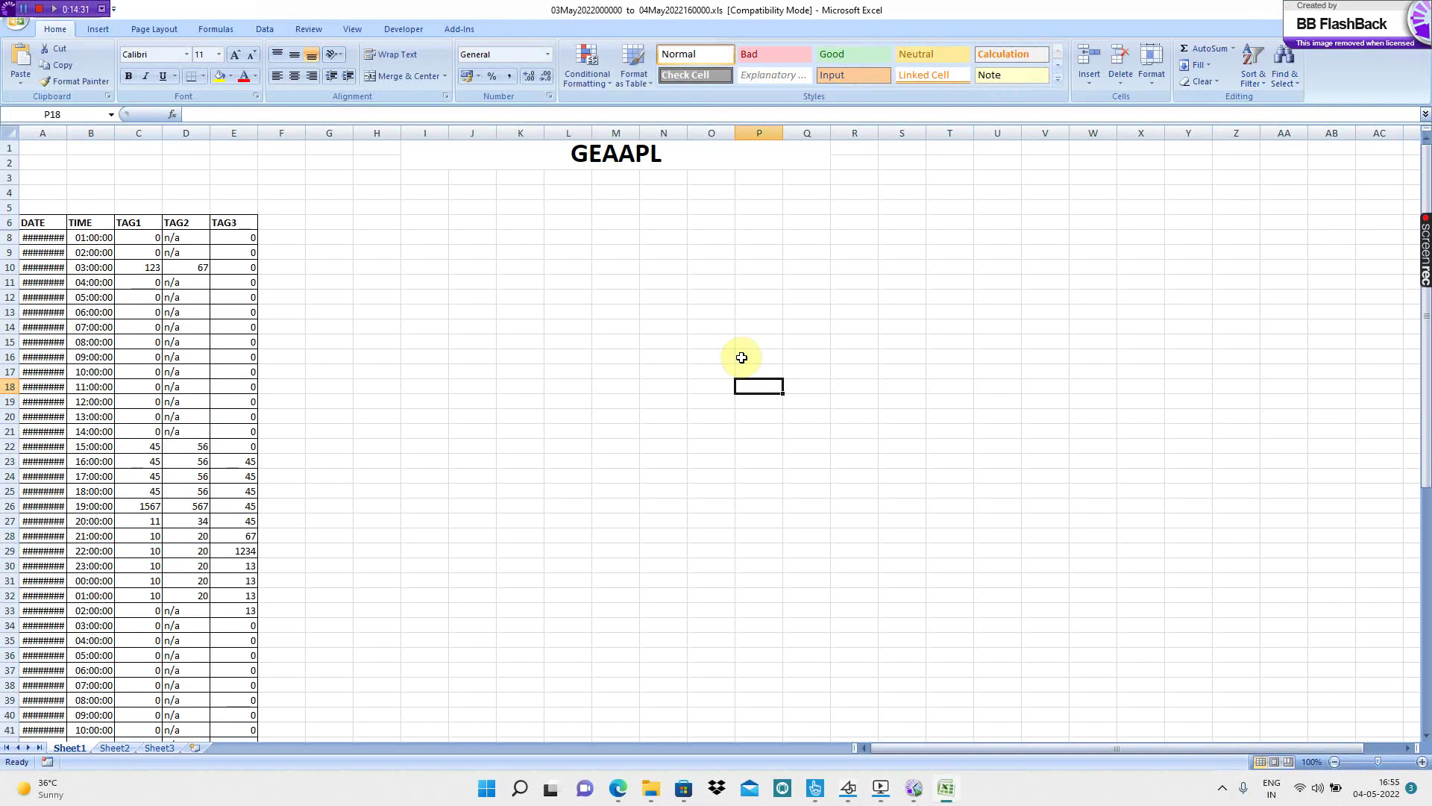
- Auto-fit the DATE column and select B8:B31 and B32:B47 to count the hourly time entries
double_click(66, 133)
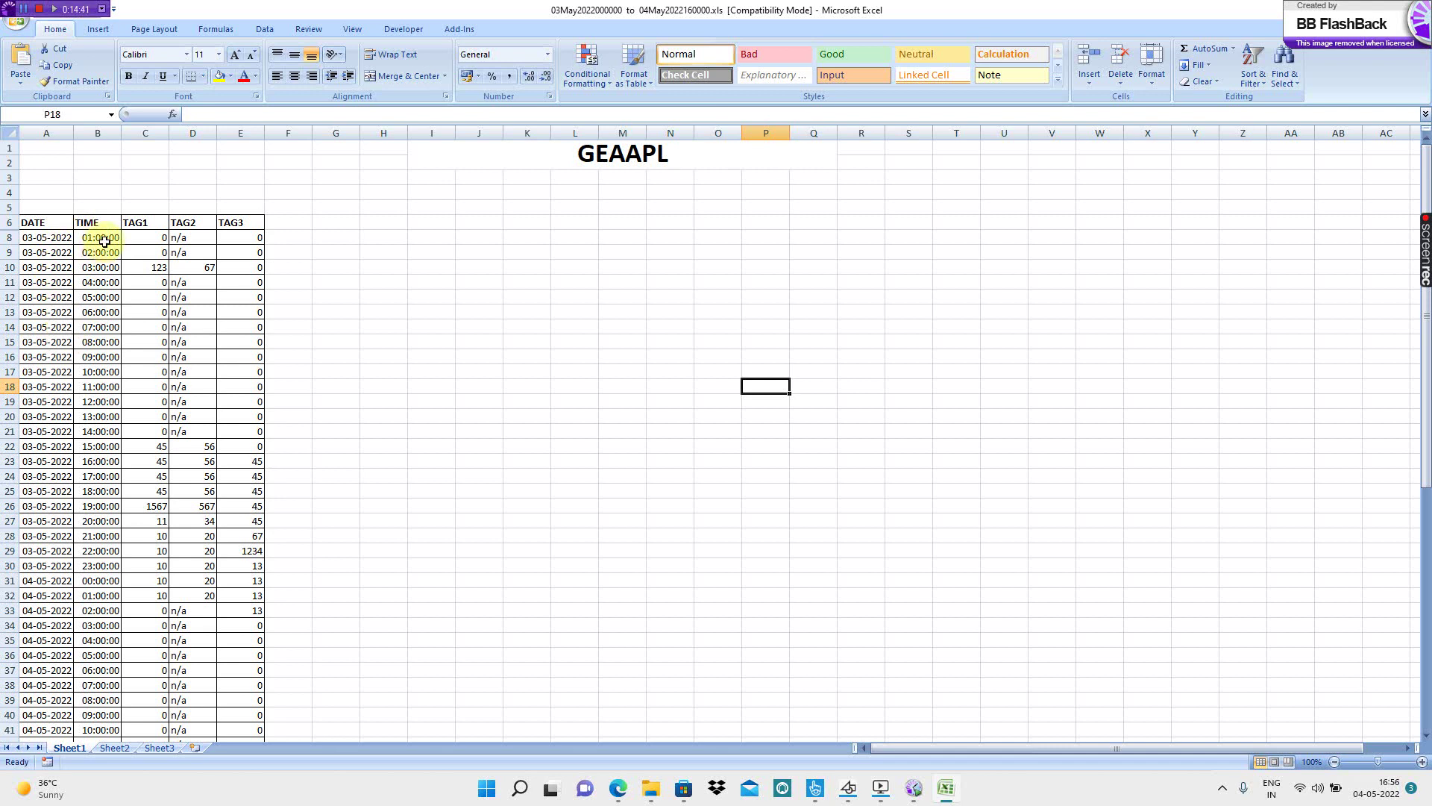
left_click(105, 237)
left_click_drag(106, 254, 105, 581)
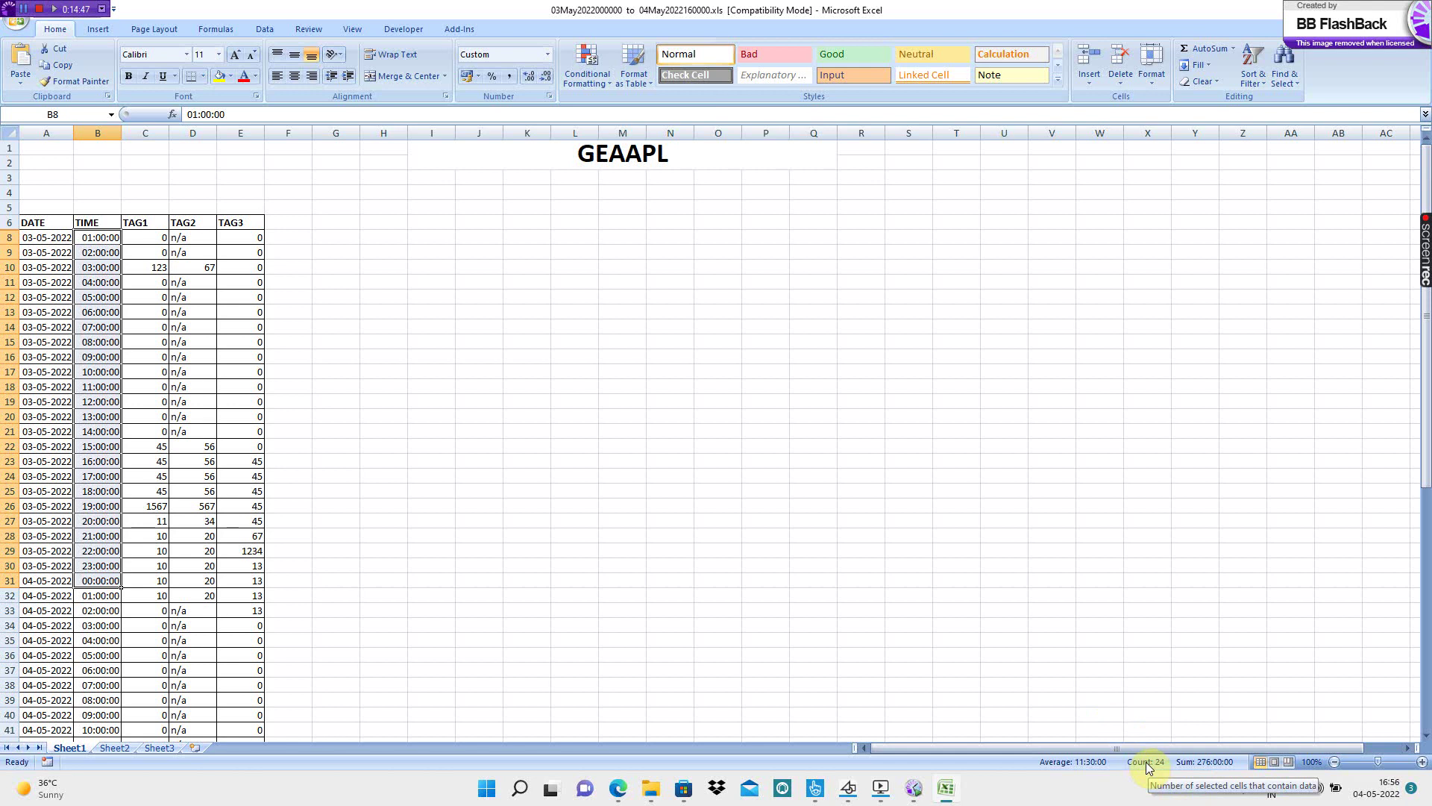
scroll(328, 649, "down", 6)
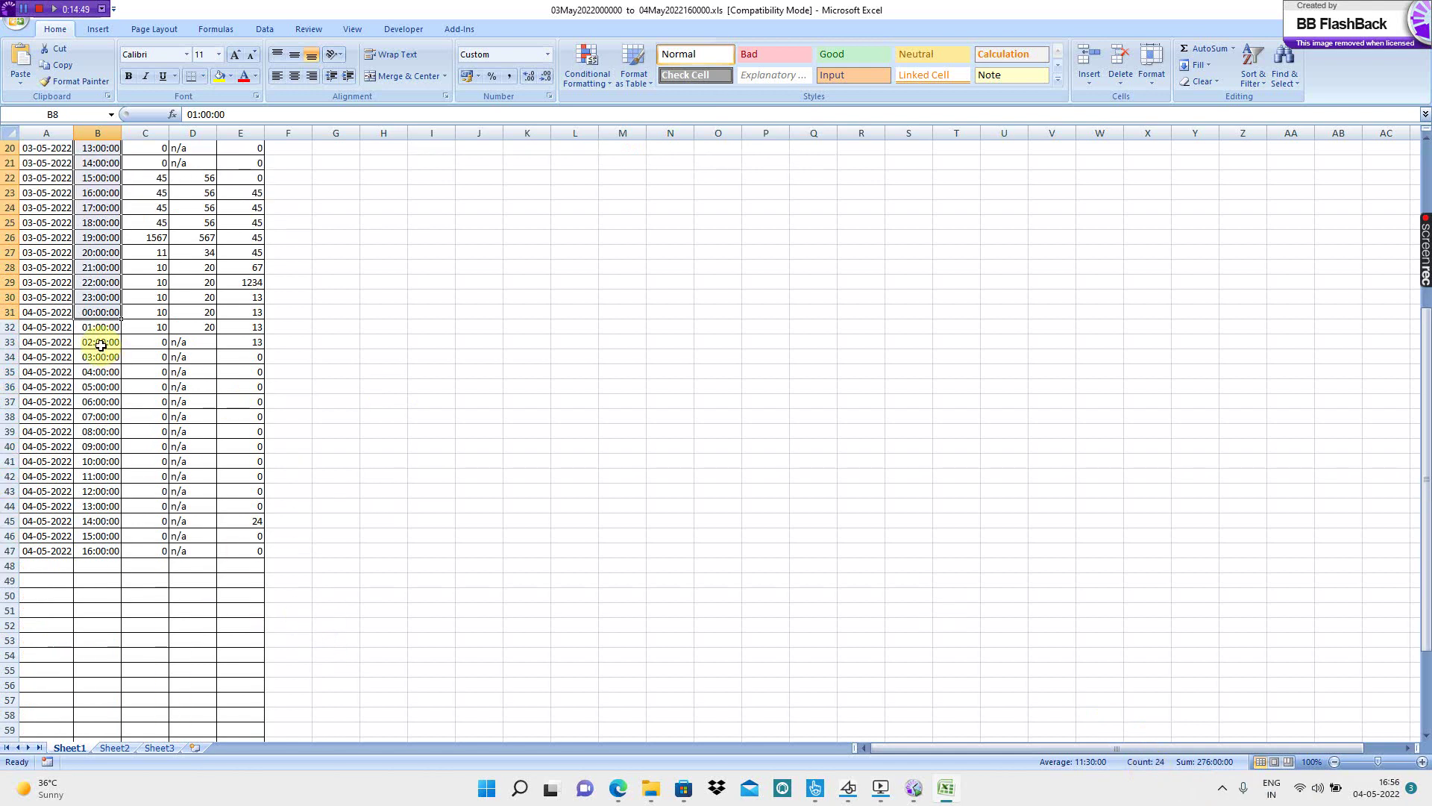
left_click_drag(98, 329, 103, 550)
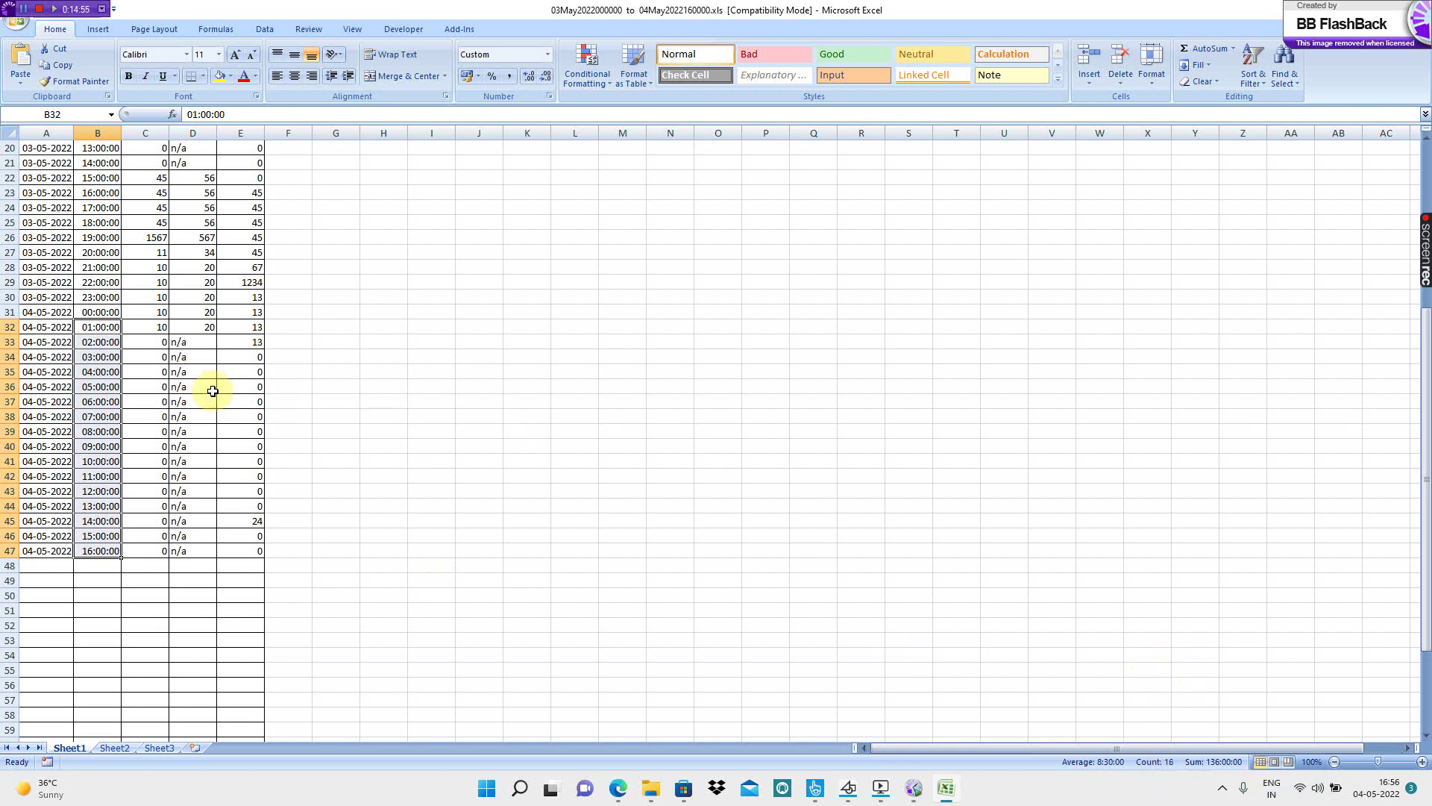
scroll(215, 521, "up", 6)
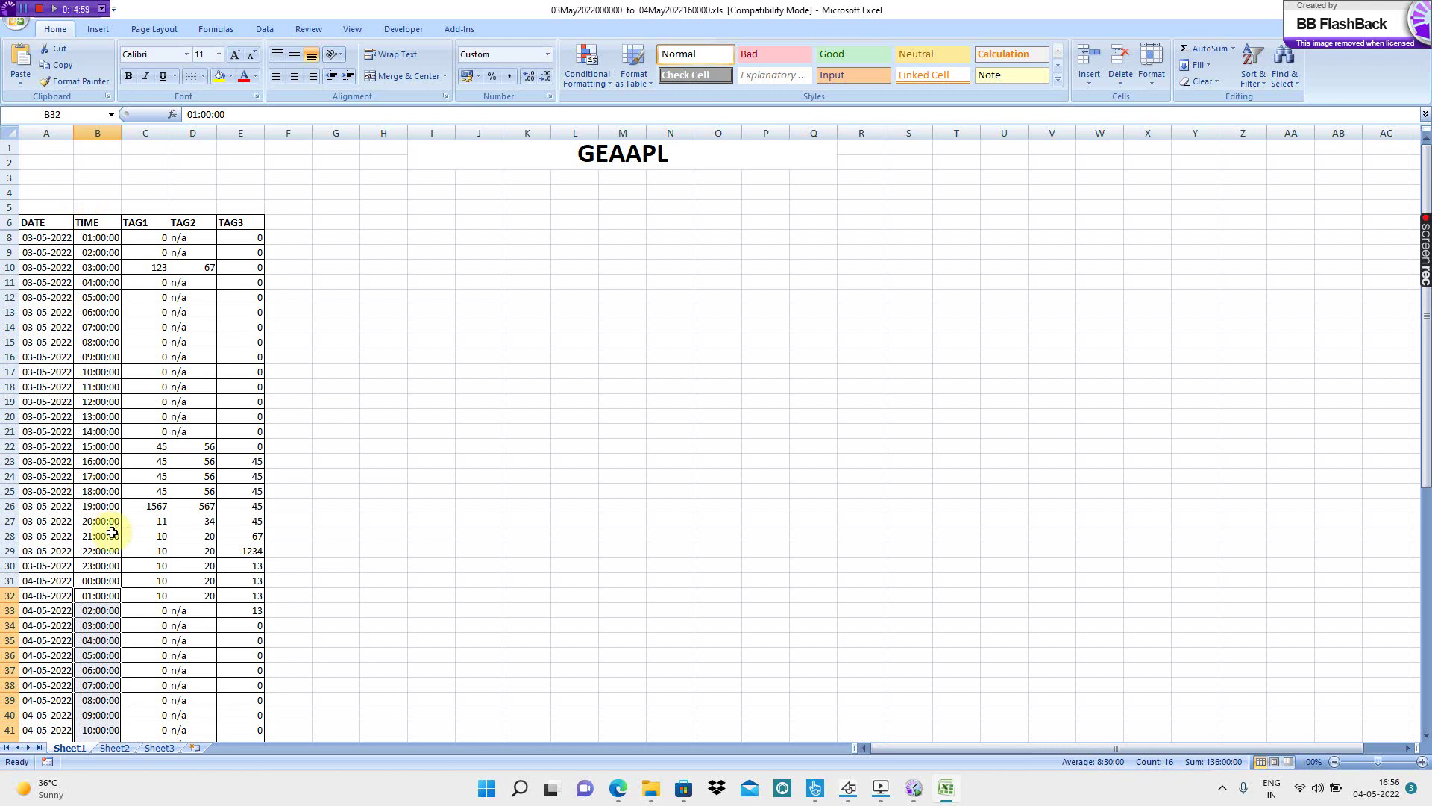
scroll(112, 534, "down", 5)
- Focus the START TIME field on the report page and bring up the Windows Start menu
scroll(761, 311, "up", 5)
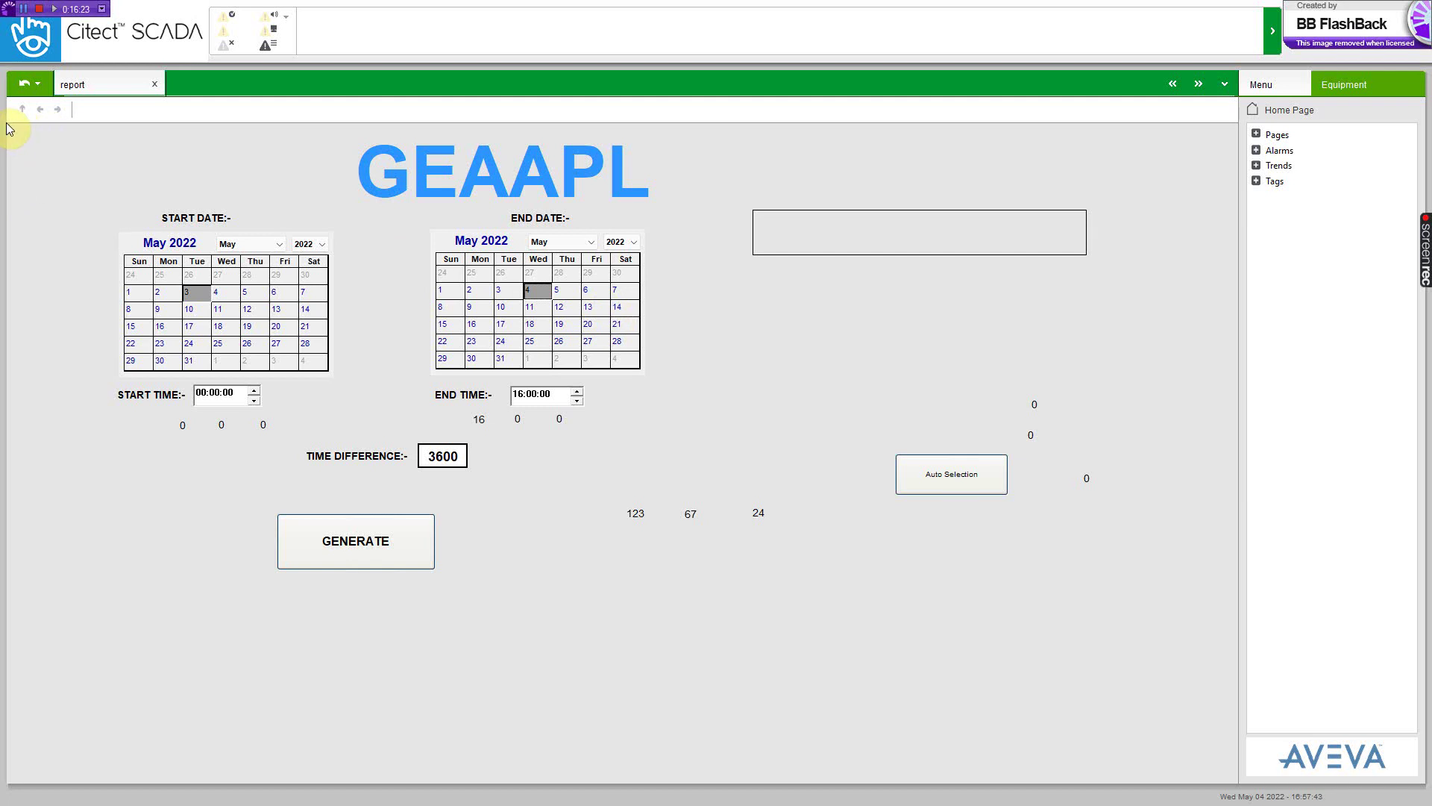
left_click(207, 404)
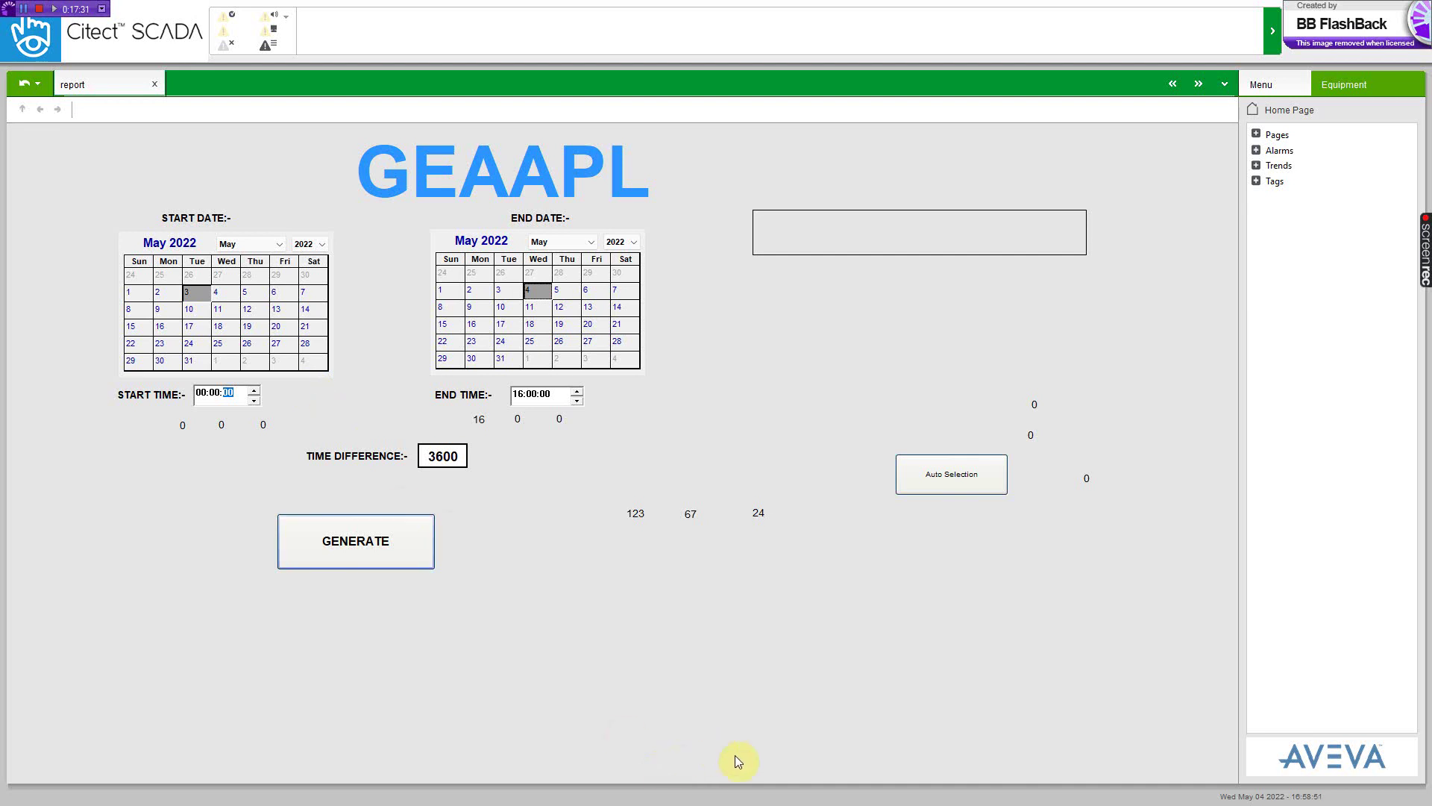
key("super")
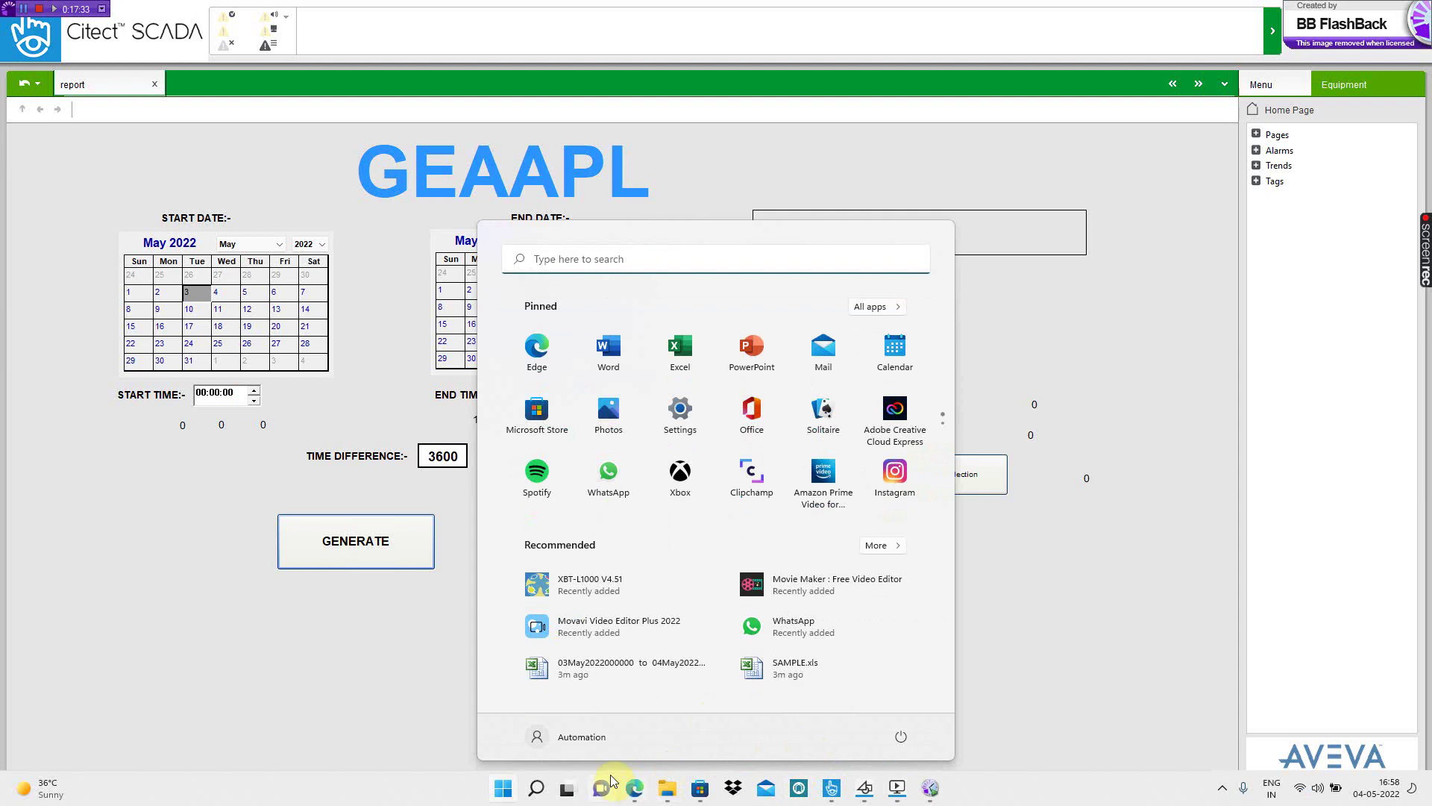
- In Graphics Builder, place a text label containing an e-mail address just below GENERATE and confirm it
left_click(864, 789)
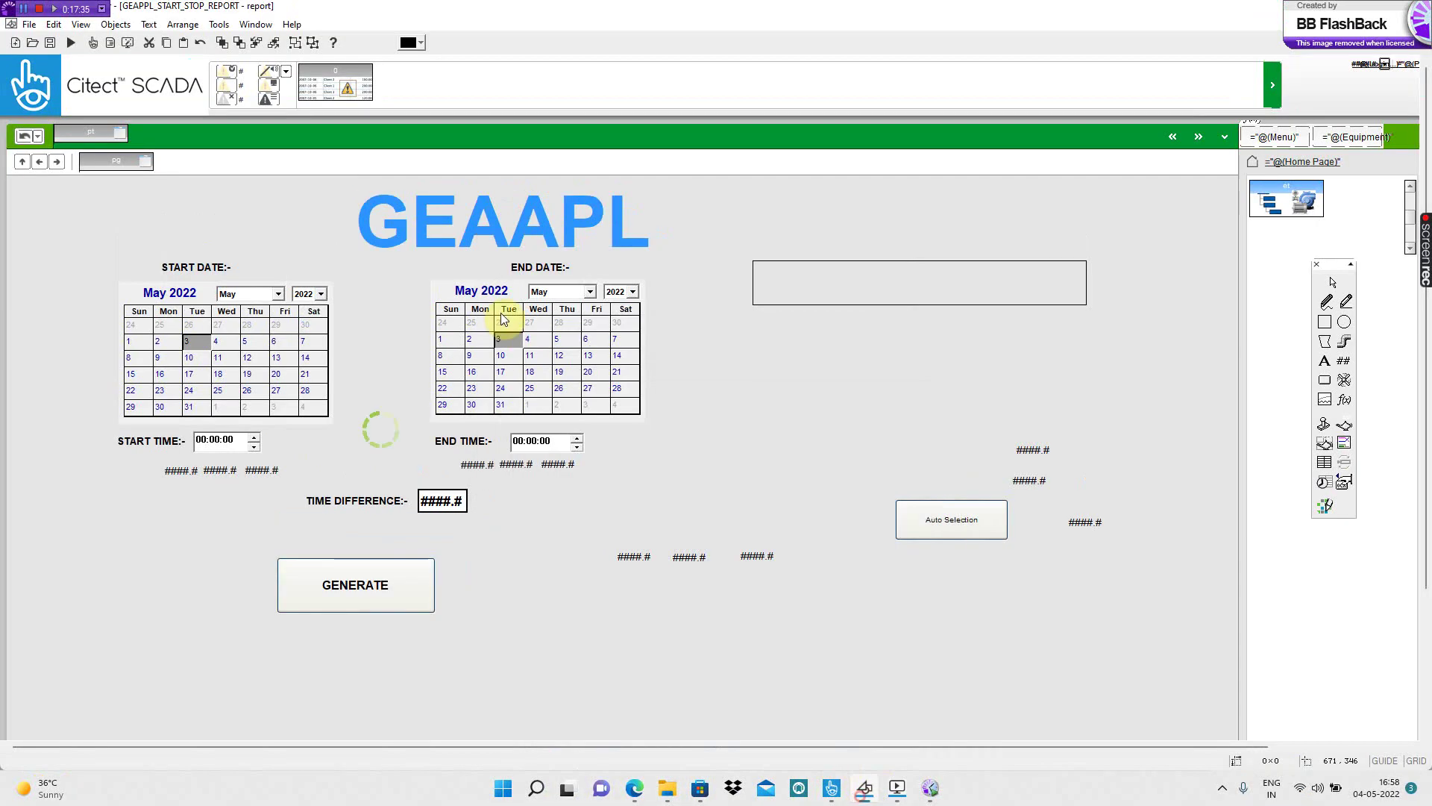
left_click(1327, 363)
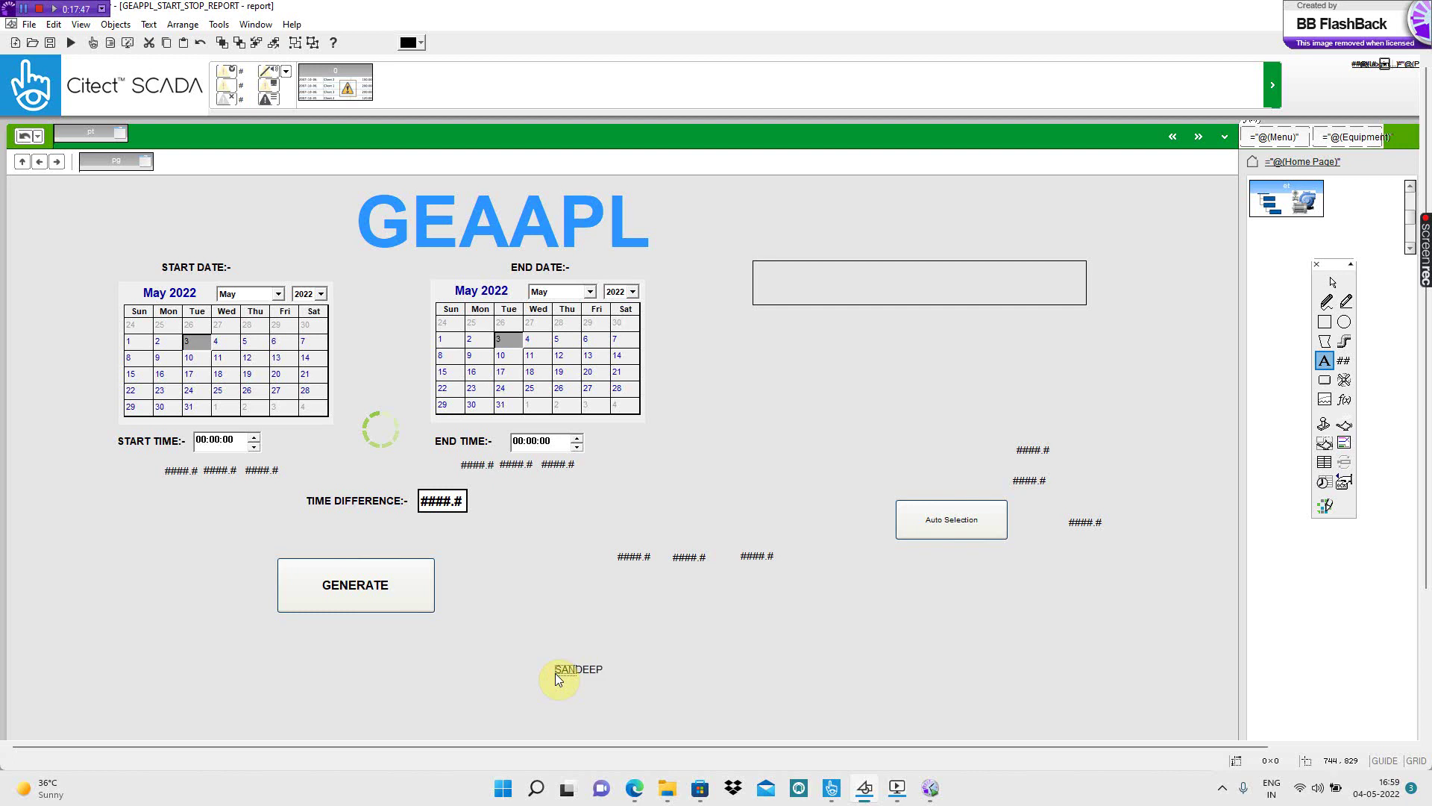
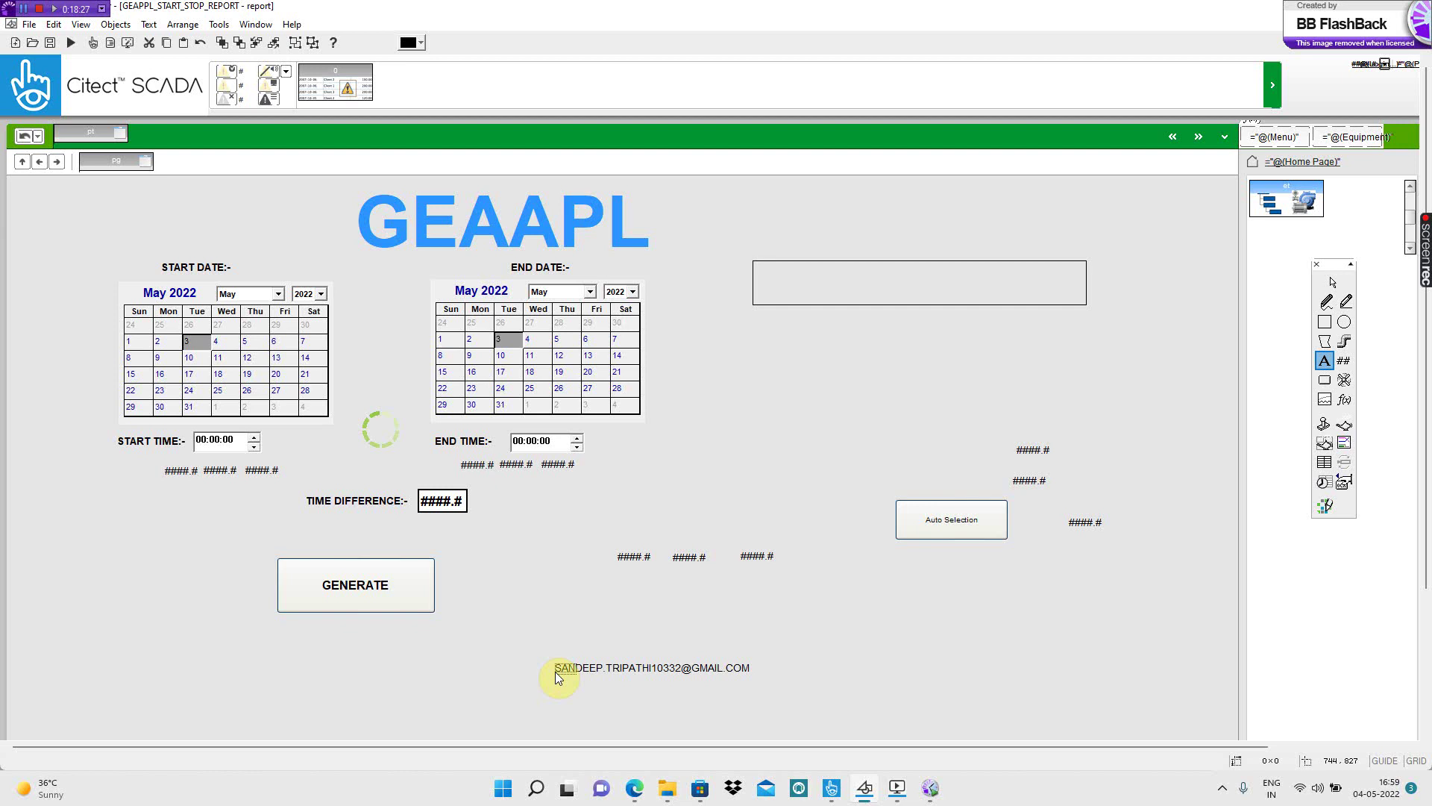
left_click_drag(555, 672, 557, 670)
left_click(553, 673)
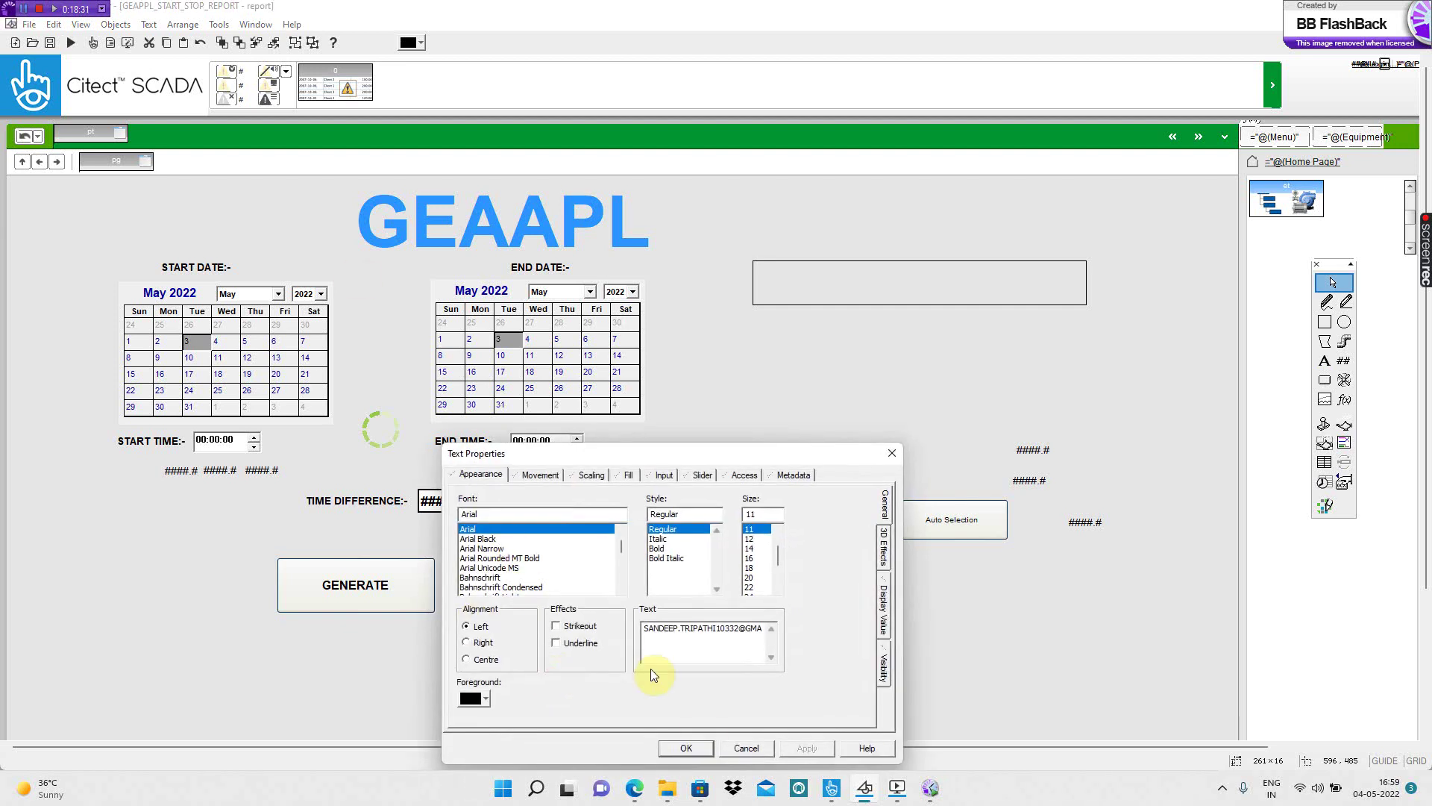
left_click(686, 747)
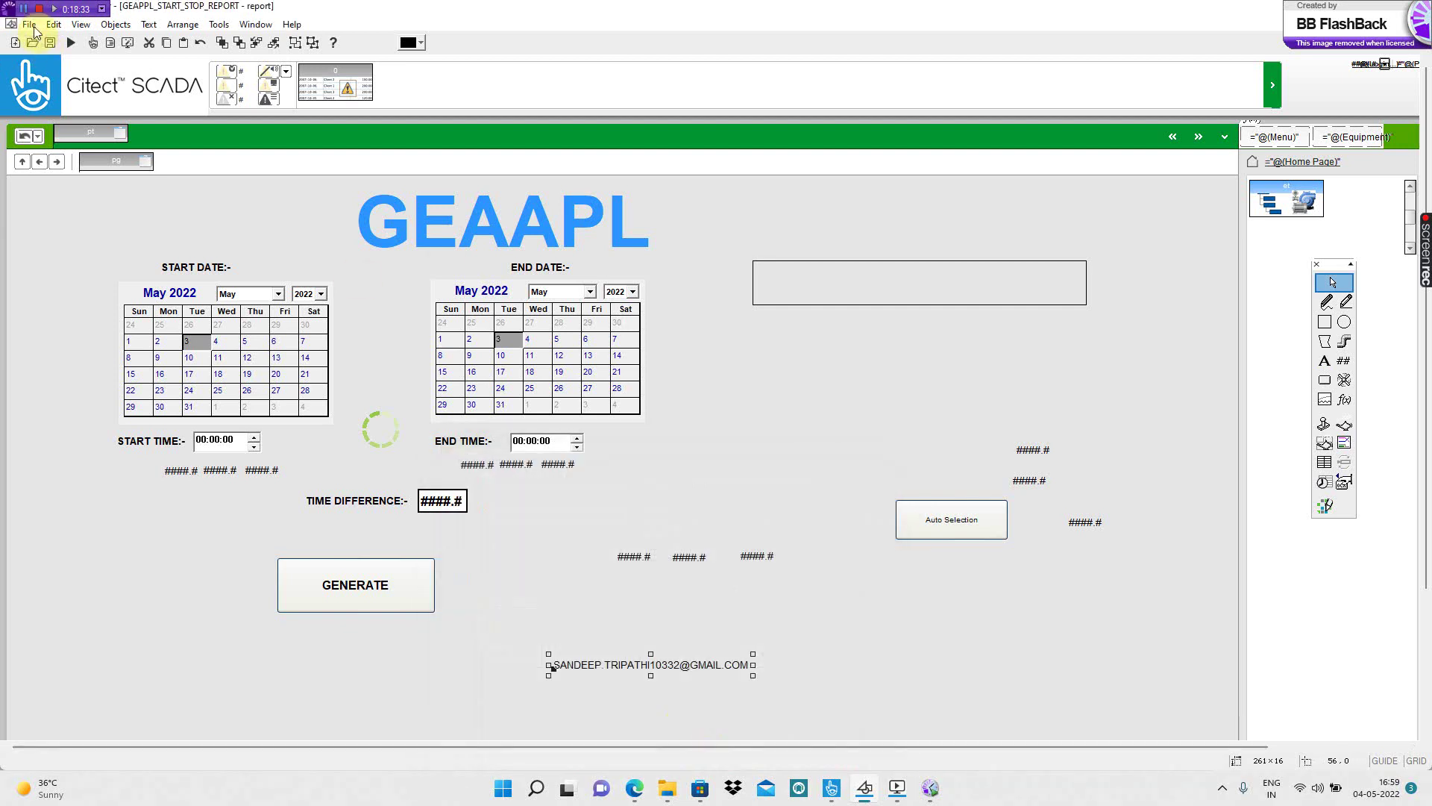